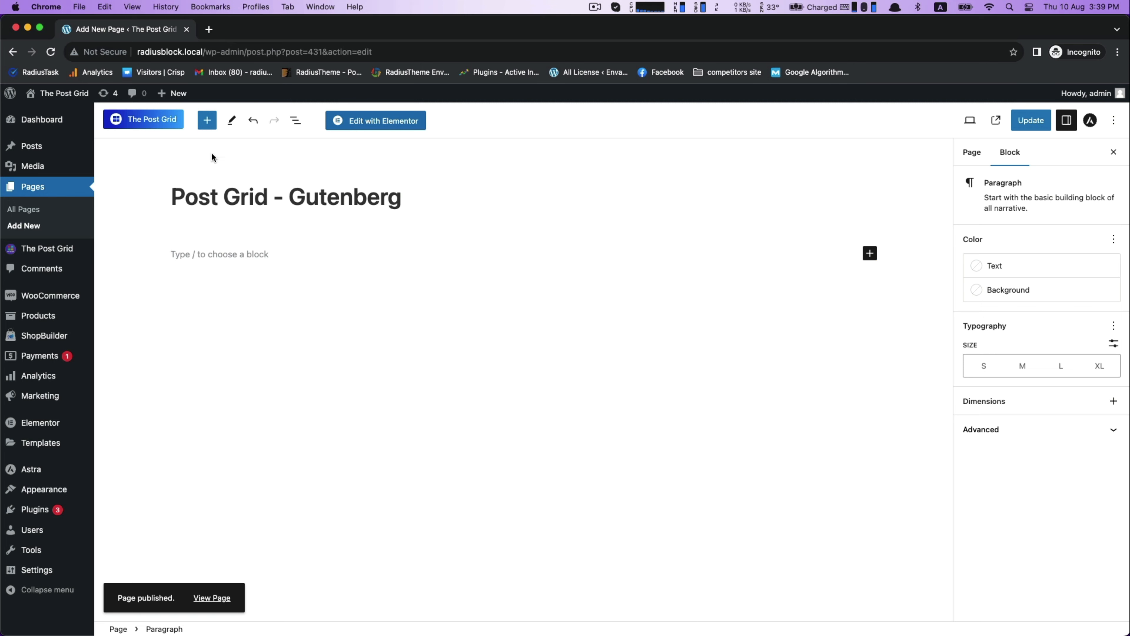
Insert The Post Grid's Grid Layout block into the page body and close the block inserter.
{"action": "left_click", "coordinate": [208, 125]}
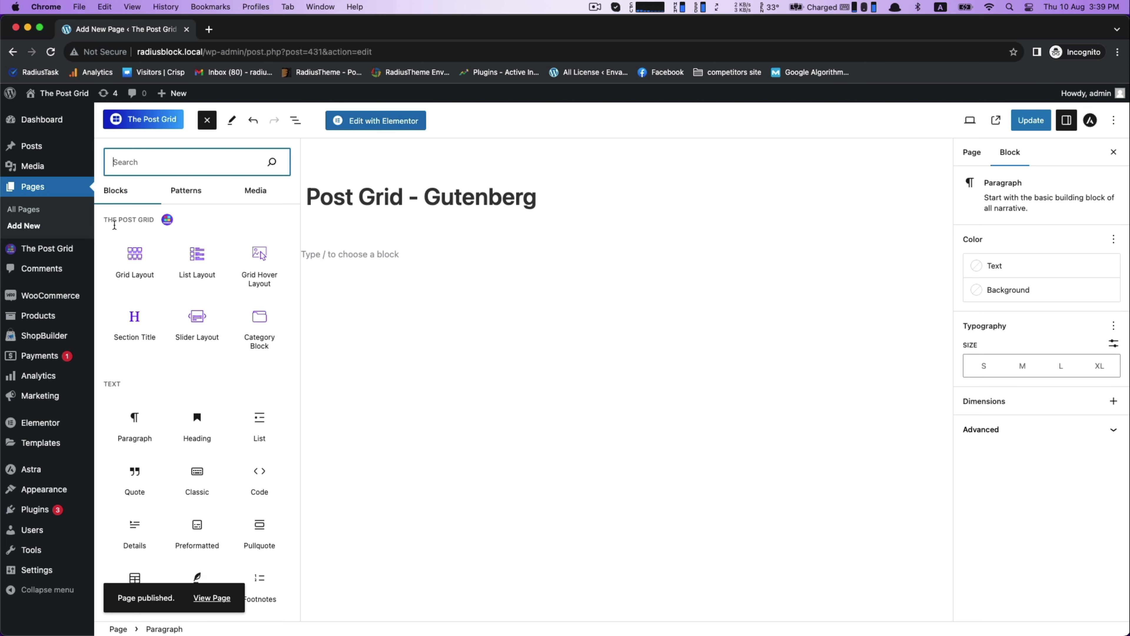
{"action": "left_click", "coordinate": [133, 260]}
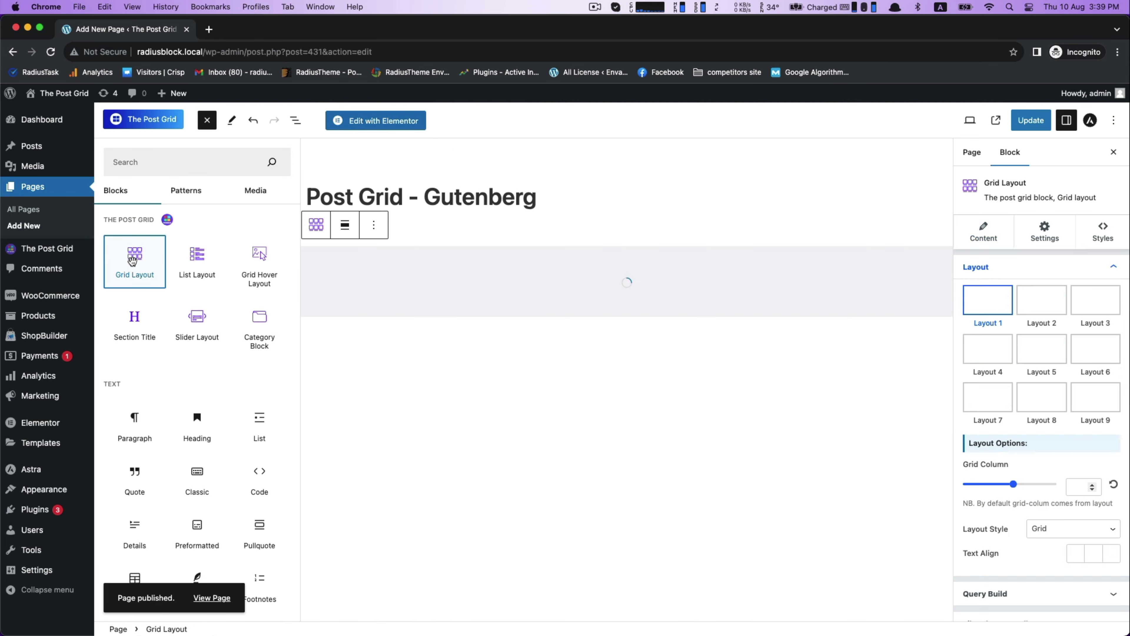
{"action": "left_click", "coordinate": [598, 211]}
{"action": "left_click", "coordinate": [415, 251]}
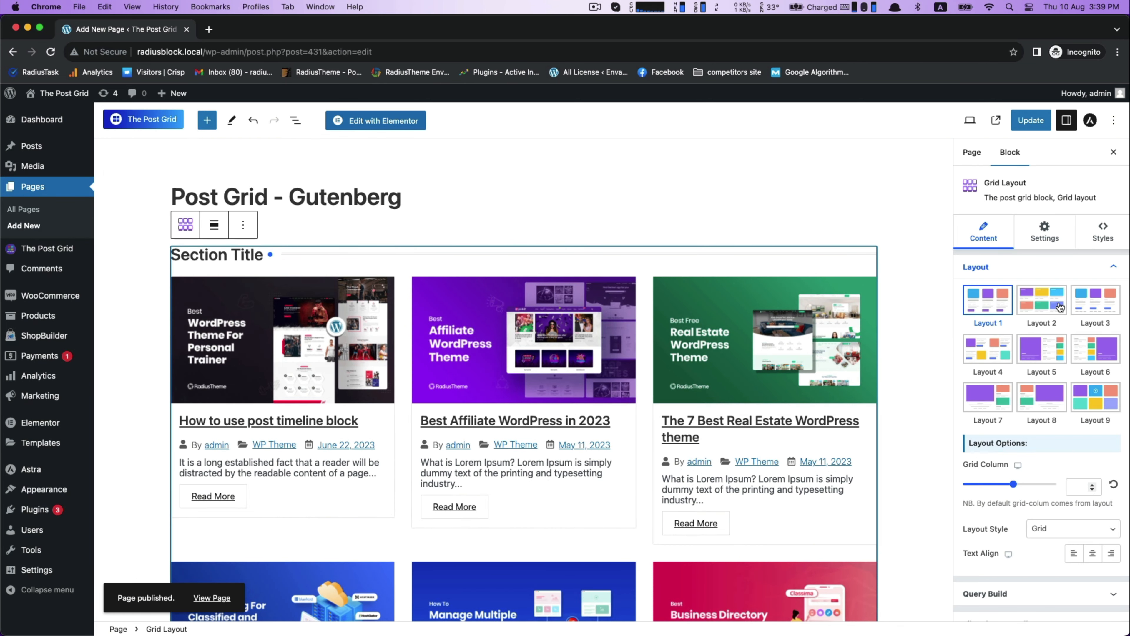
Try Layouts 2 to 9 on the grid block one after another.
{"action": "left_click", "coordinate": [1041, 307]}
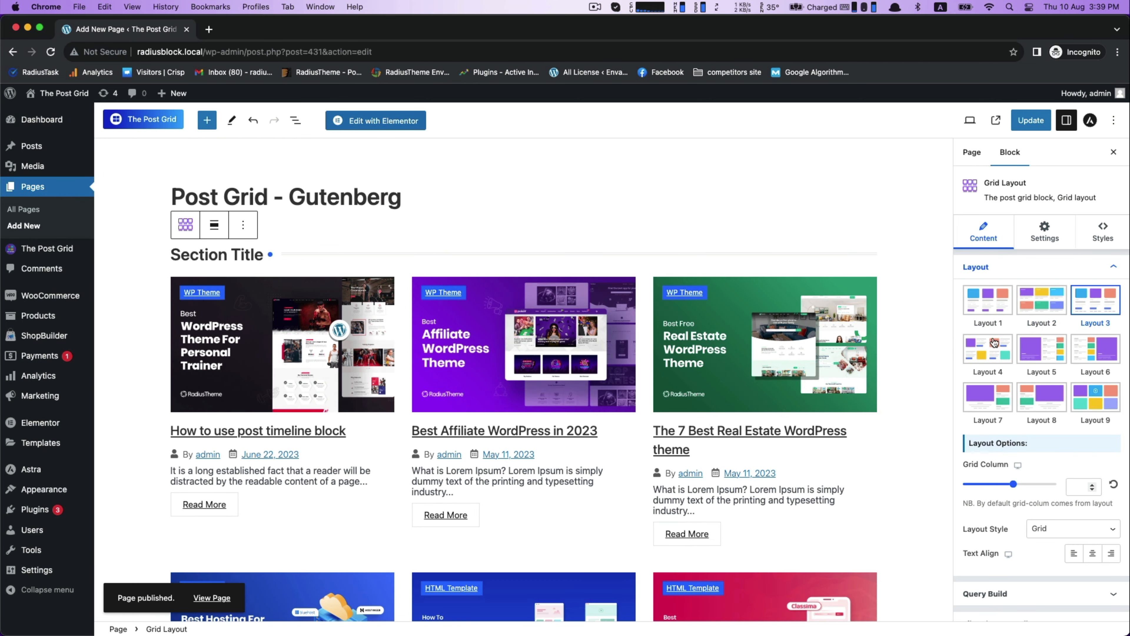
{"action": "left_click", "coordinate": [977, 349]}
{"action": "left_click", "coordinate": [1051, 353]}
{"action": "left_click", "coordinate": [1088, 353]}
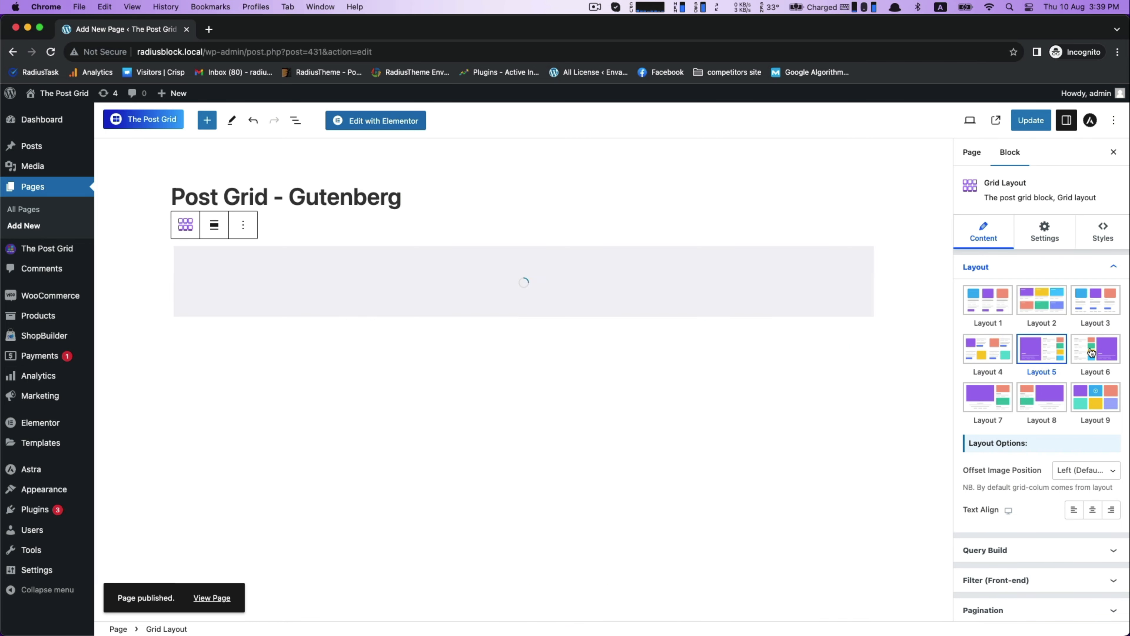
{"action": "left_click", "coordinate": [989, 403]}
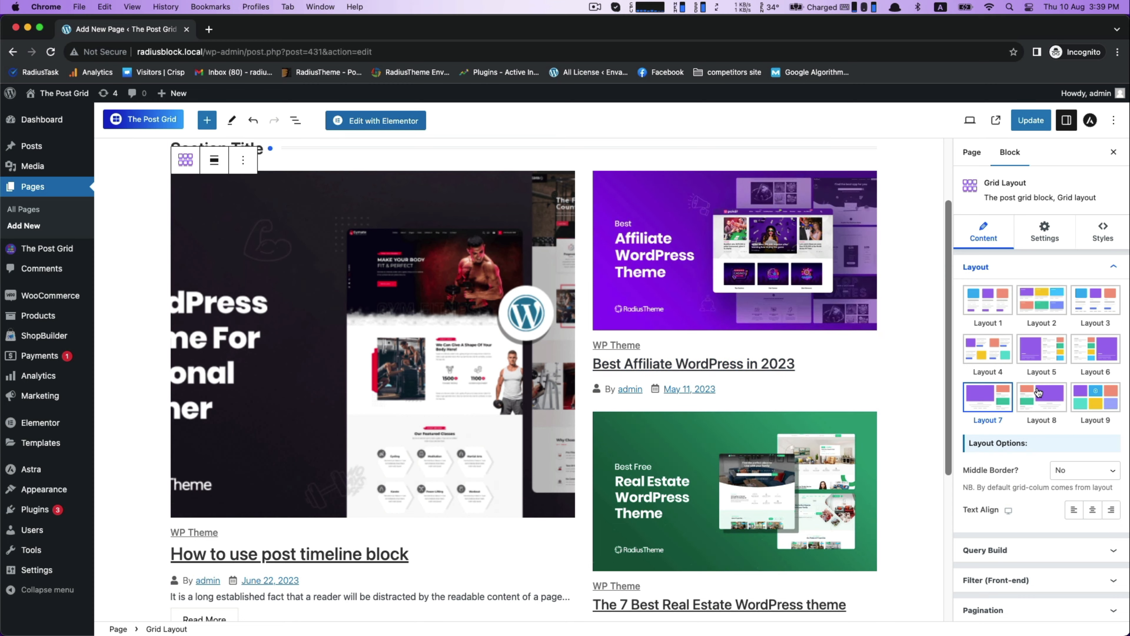
{"action": "left_click", "coordinate": [1038, 392]}
{"action": "left_click", "coordinate": [1096, 394]}
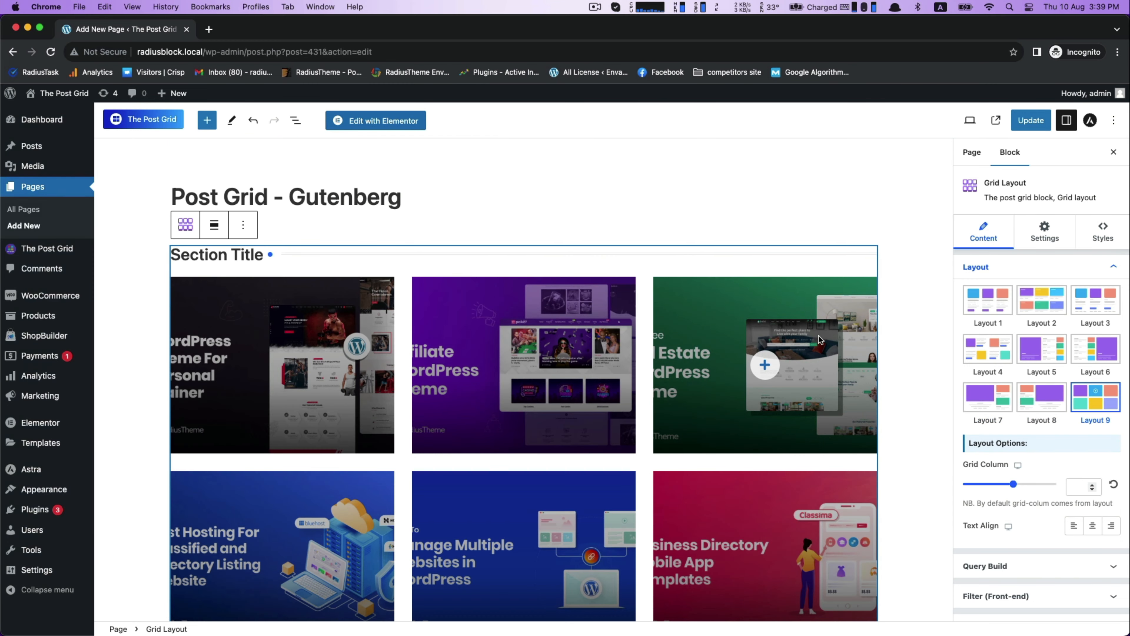
Apply Layout 2 to the grid block and look over the resulting post cards.
{"action": "left_click", "coordinate": [989, 307]}
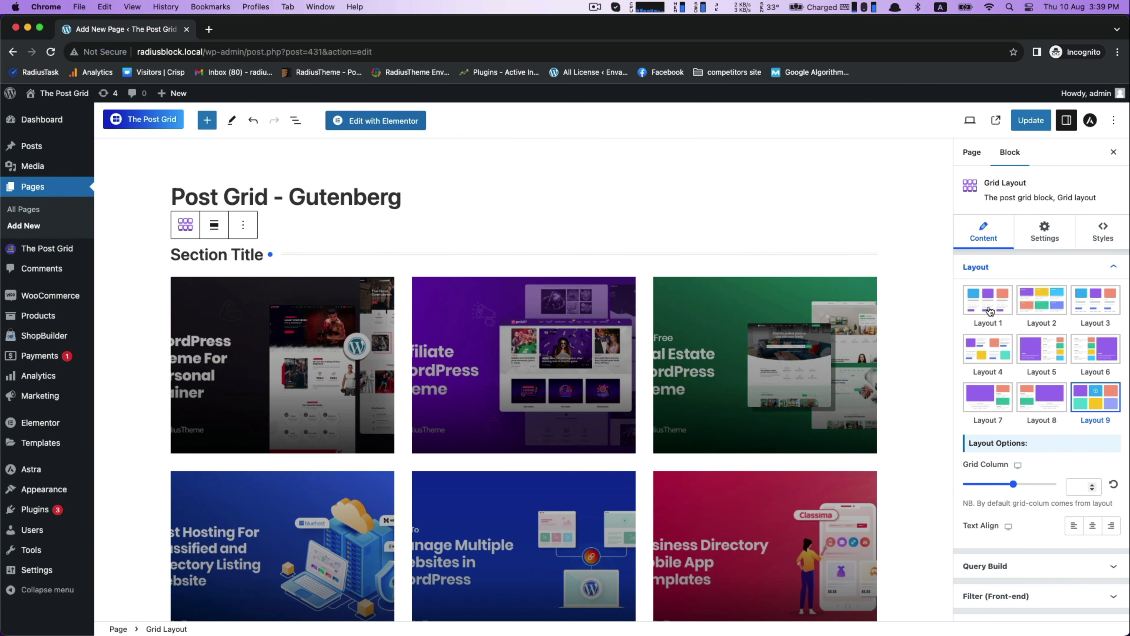
{"action": "left_click", "coordinate": [1036, 310]}
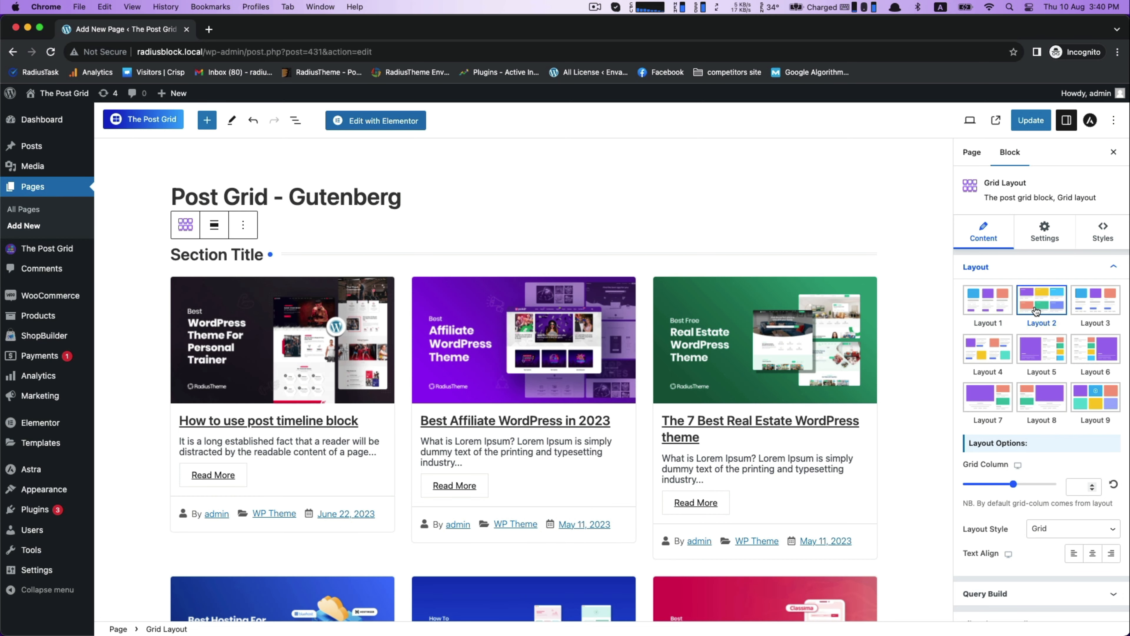
{"action": "scroll", "coordinate": [740, 300], "scroll_direction": "down", "scroll_amount": 1}
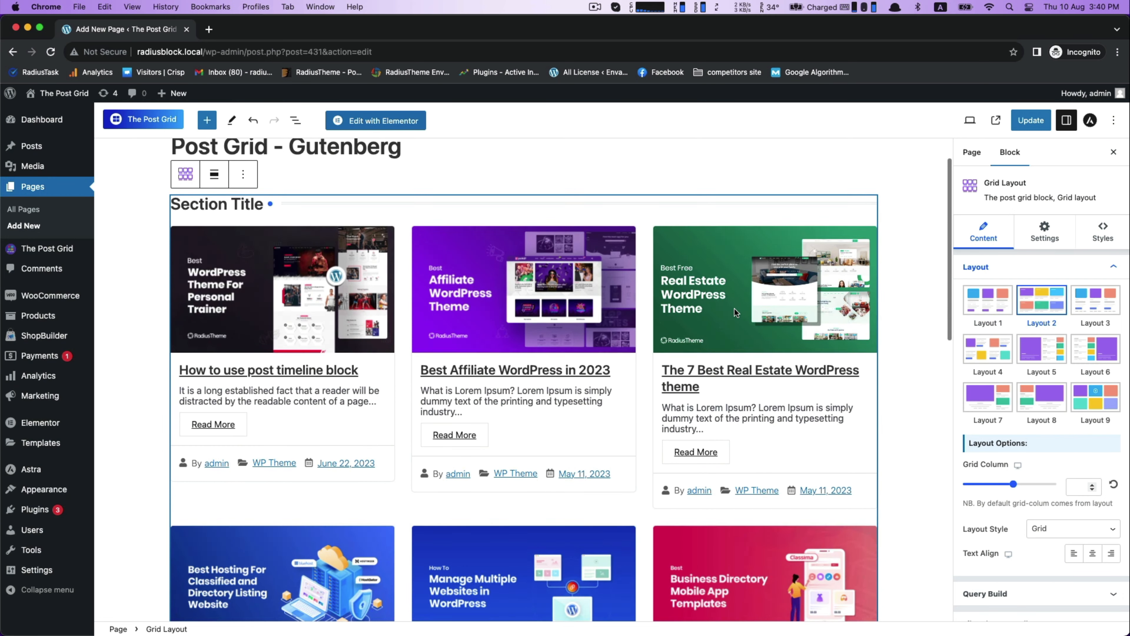
Try 4 and 5 grid columns for the post grid and settle on 3.
{"action": "scroll", "coordinate": [993, 373], "scroll_direction": "down", "scroll_amount": 3}
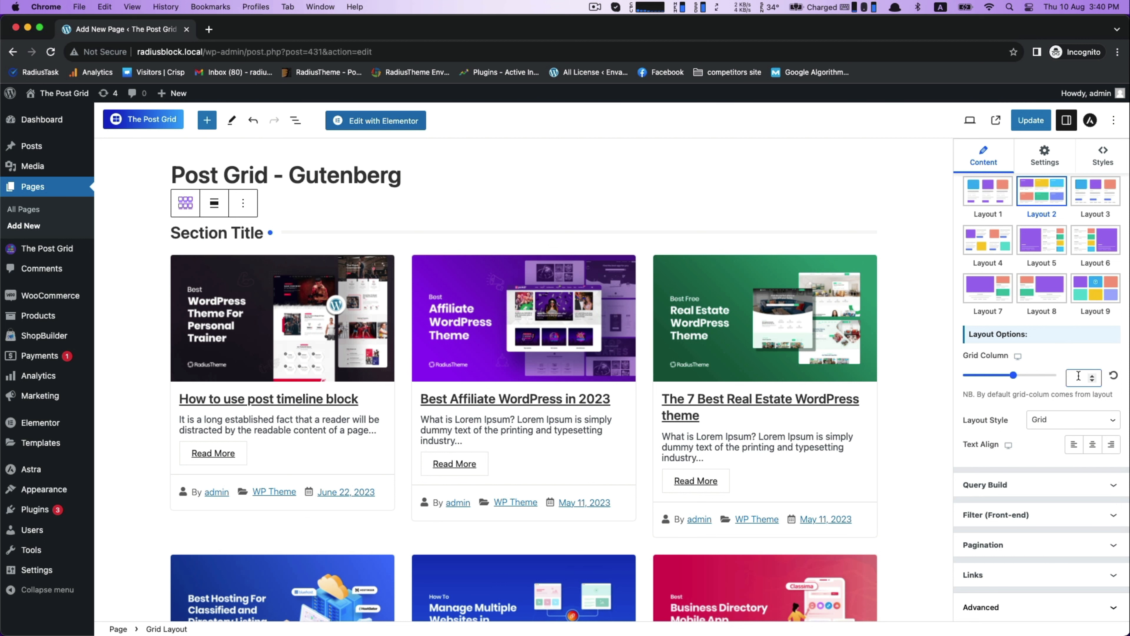
{"action": "type", "text": "4"}
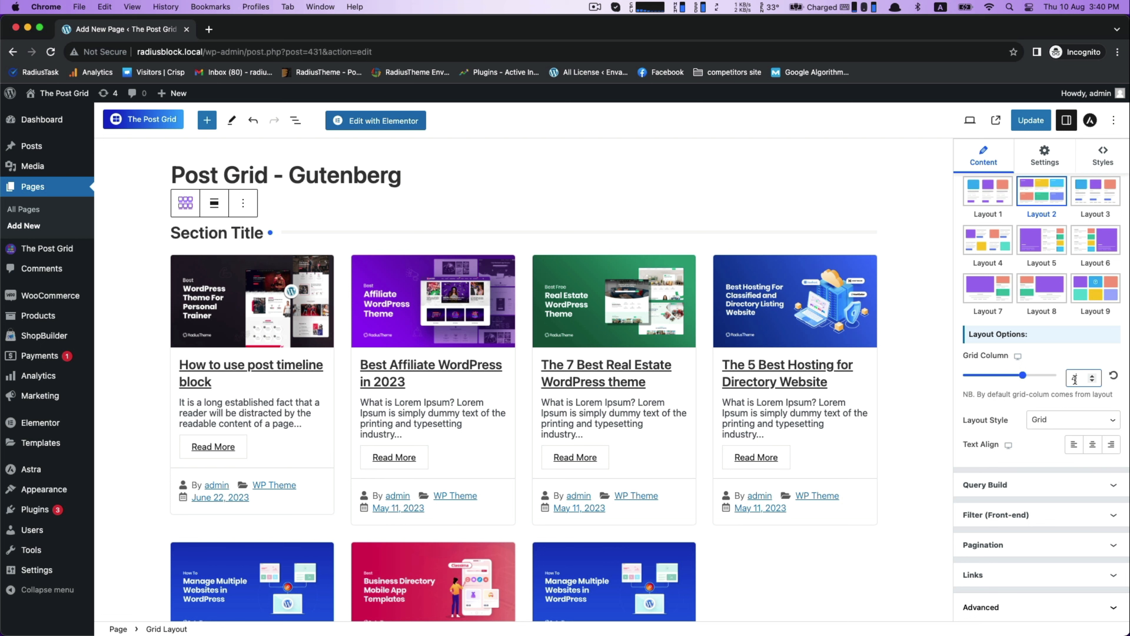
{"action": "type", "text": "3"}
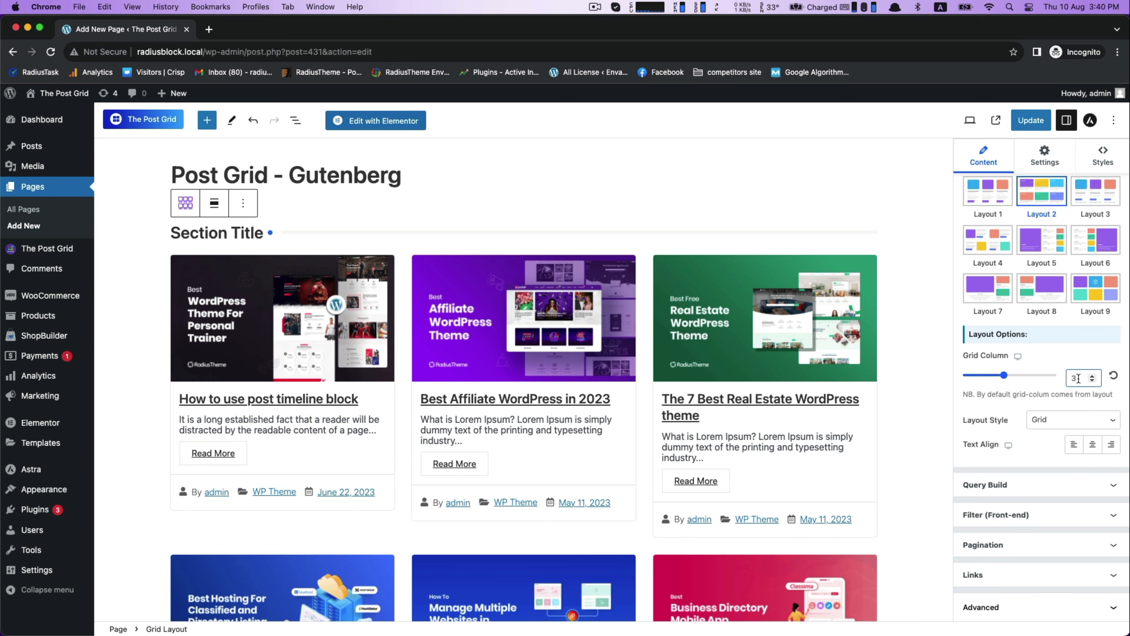
{"action": "left_click", "coordinate": [1091, 376]}
{"action": "left_click", "coordinate": [1091, 376]}
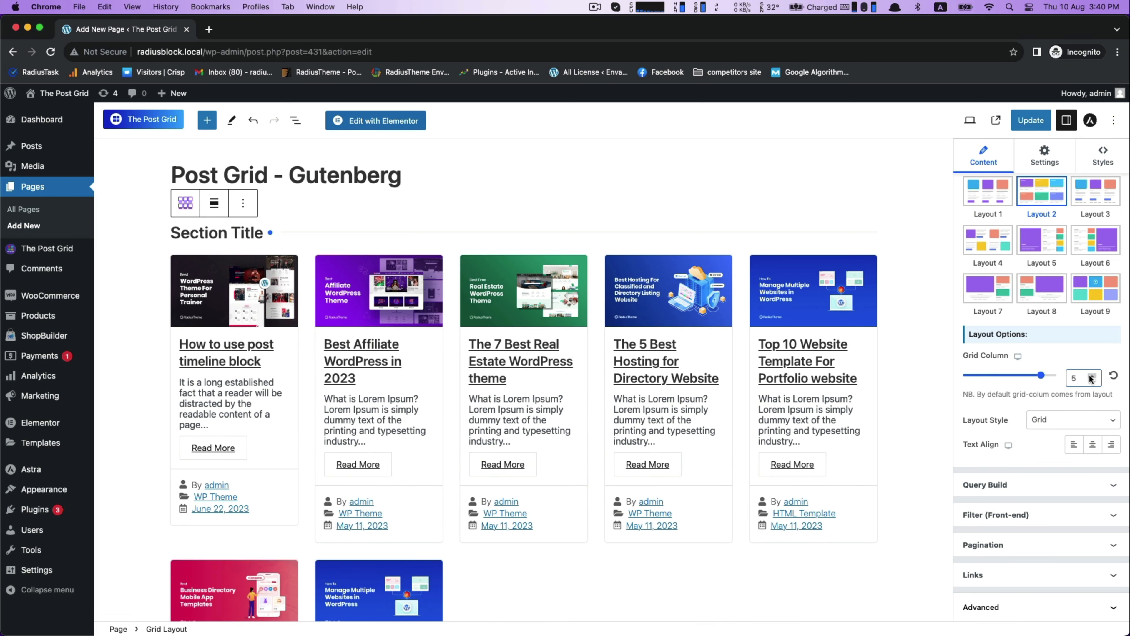
{"action": "left_click", "coordinate": [1091, 381]}
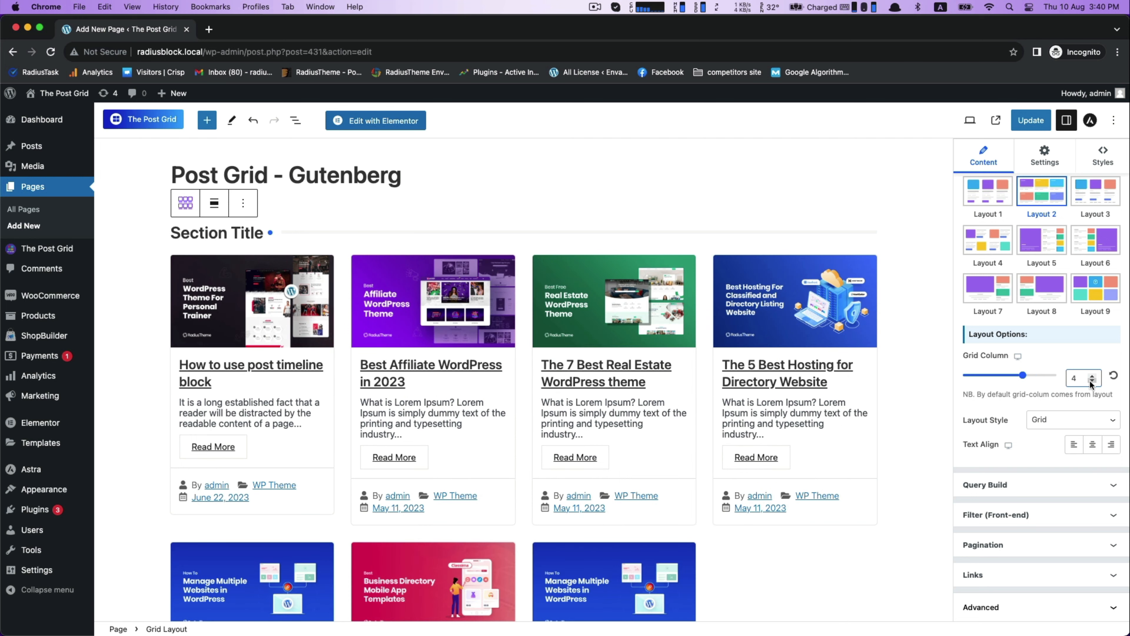
{"action": "left_click", "coordinate": [1091, 381]}
{"action": "scroll", "coordinate": [746, 372], "scroll_direction": "down", "scroll_amount": 3}
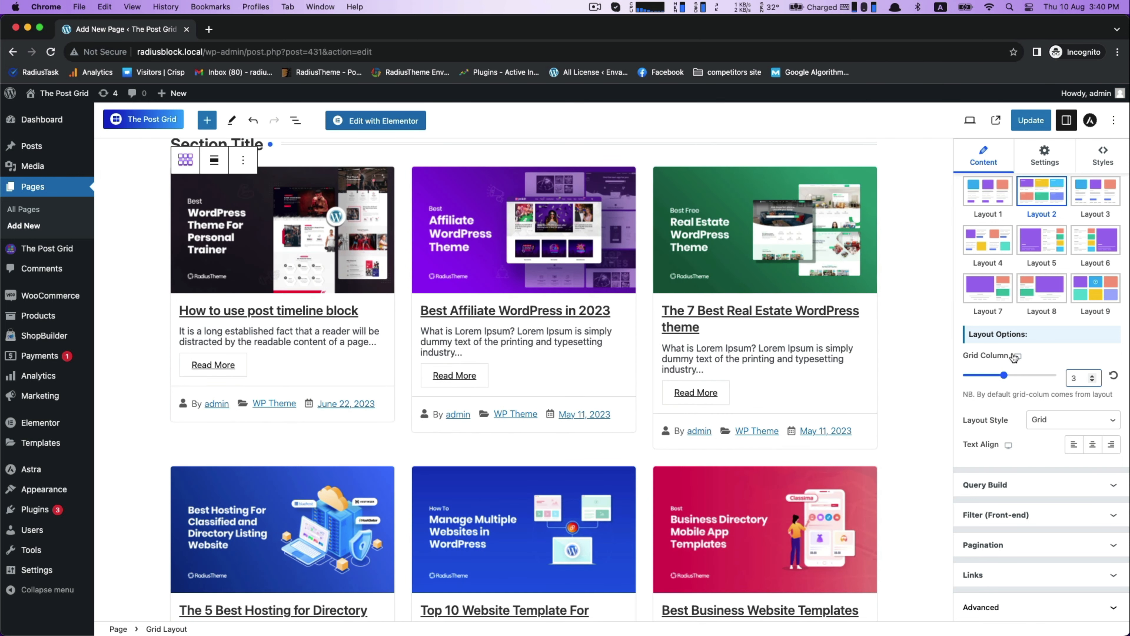
Try the Grid Equal Height and Masonry layout styles and return the layout style to Grid.
{"action": "left_click", "coordinate": [1061, 420]}
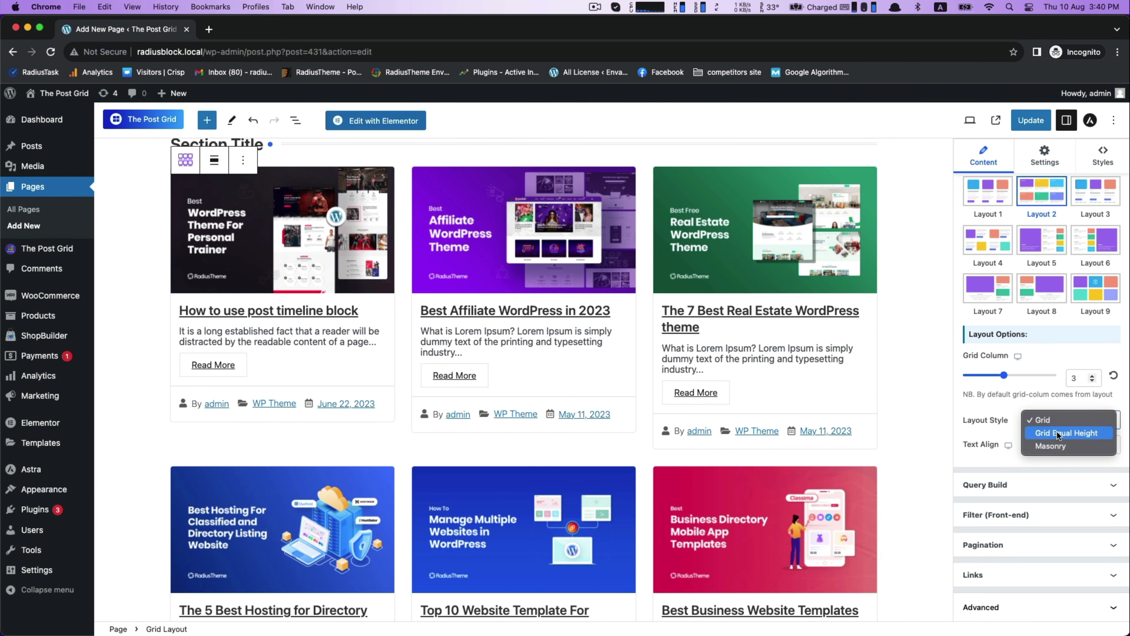
{"action": "left_click", "coordinate": [1057, 430]}
{"action": "left_click", "coordinate": [1057, 421]}
{"action": "left_click", "coordinate": [1041, 433]}
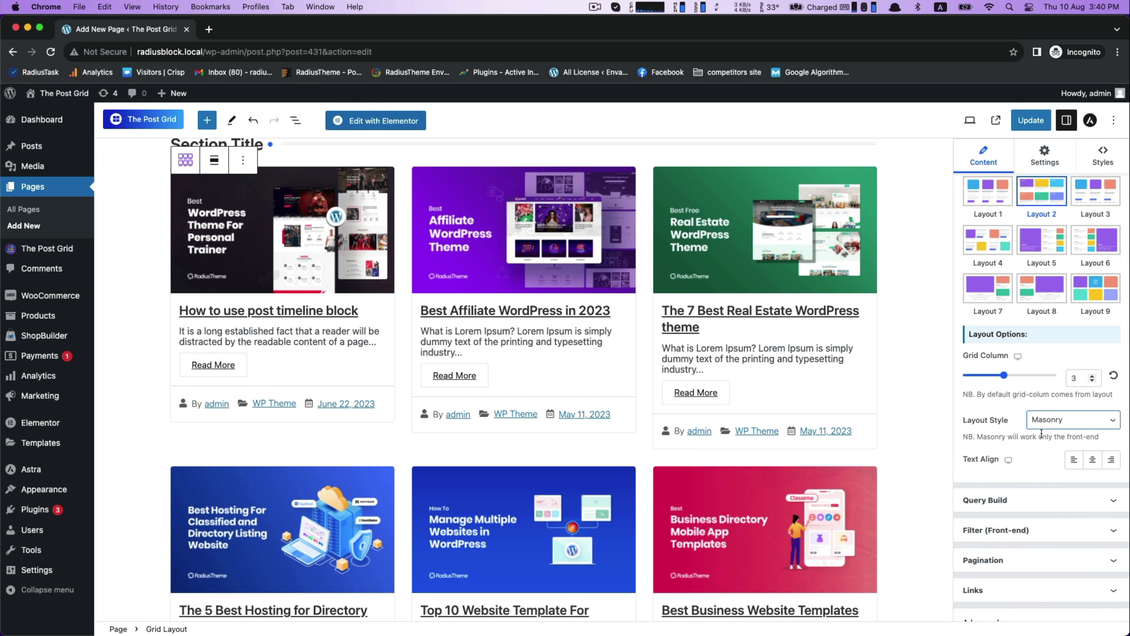
{"action": "left_click", "coordinate": [1043, 420]}
{"action": "left_click", "coordinate": [1037, 390]}
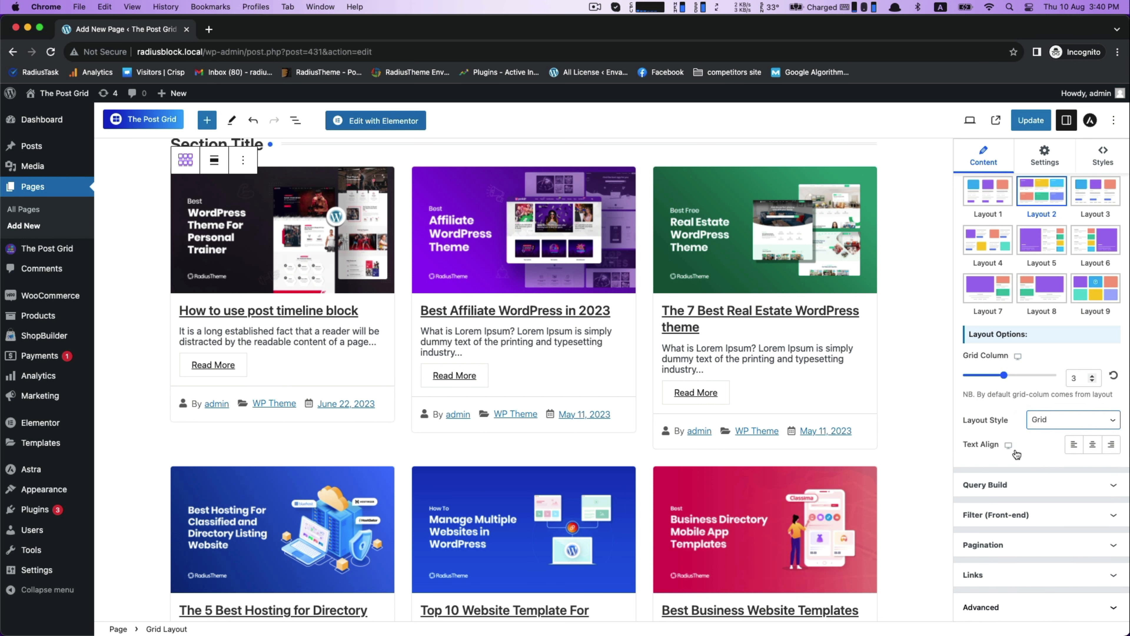
Try center and right text alignment on the post cards and set the alignment to left.
{"action": "left_click", "coordinate": [1094, 446]}
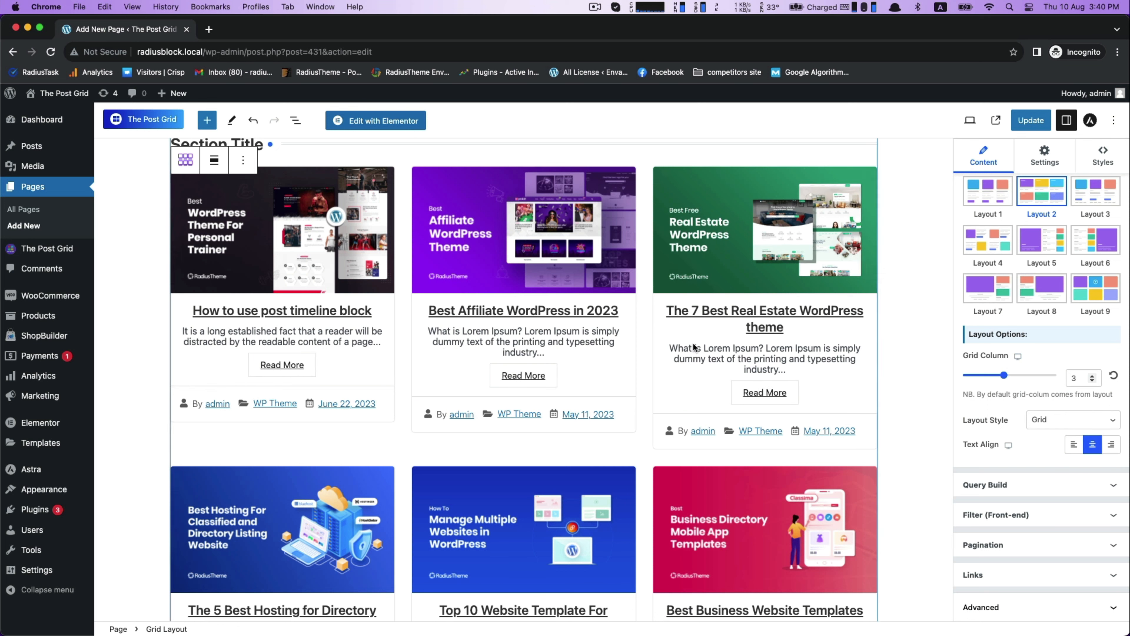
{"action": "left_click", "coordinate": [1111, 447]}
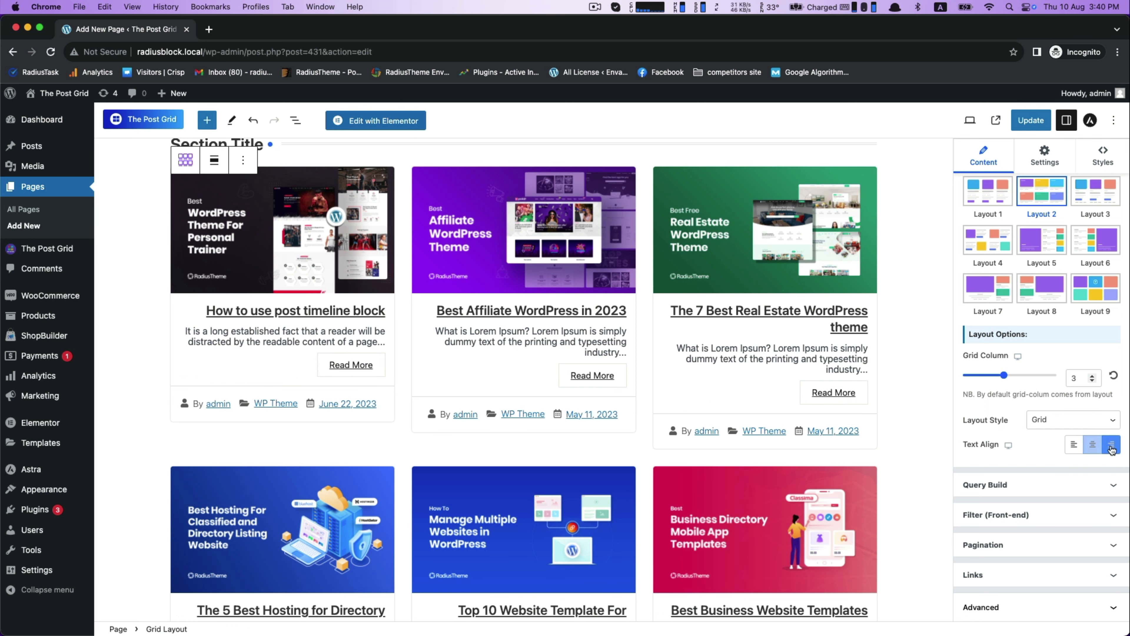
{"action": "left_click", "coordinate": [1073, 445]}
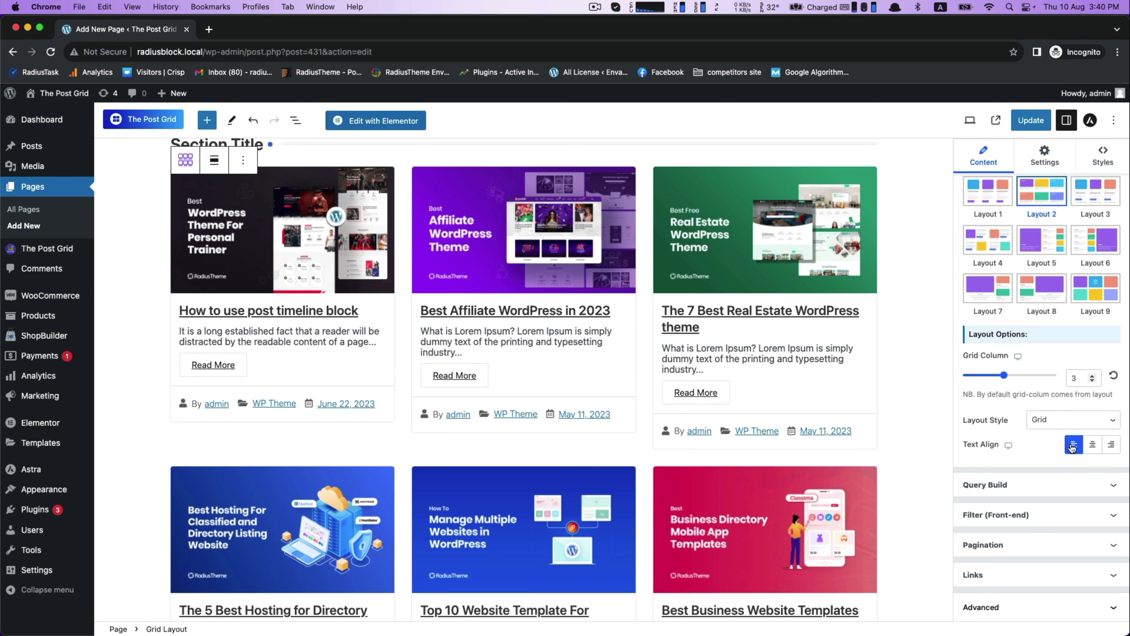
{"action": "left_click", "coordinate": [1091, 446]}
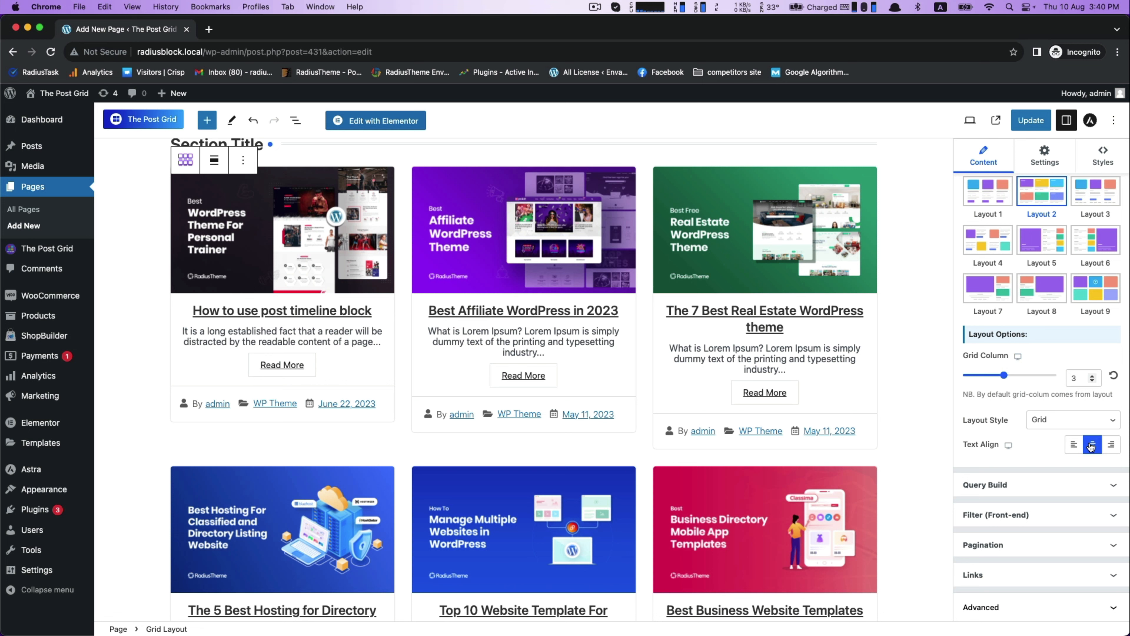
{"action": "left_click", "coordinate": [1073, 446]}
{"action": "scroll", "coordinate": [833, 404], "scroll_direction": "down", "scroll_amount": 4}
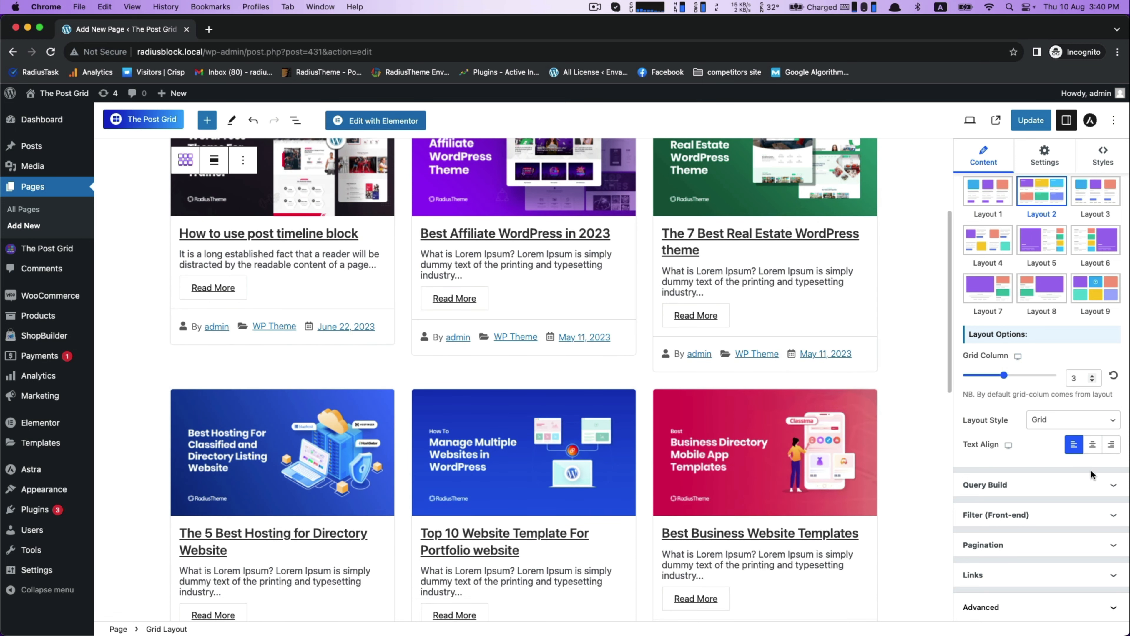
Open the Query Build settings and check the Post Source options, keeping Posts as the source.
{"action": "left_click", "coordinate": [1108, 484]}
{"action": "scroll", "coordinate": [1108, 484], "scroll_direction": "up", "scroll_amount": 5}
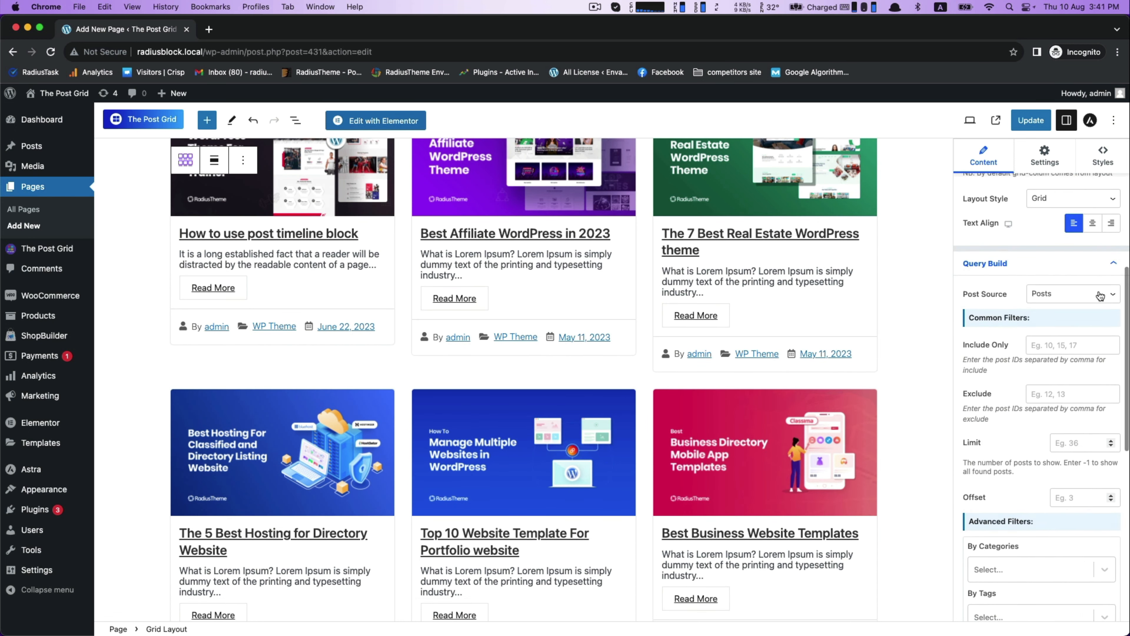
{"action": "left_click", "coordinate": [1060, 299]}
{"action": "left_click", "coordinate": [989, 303]}
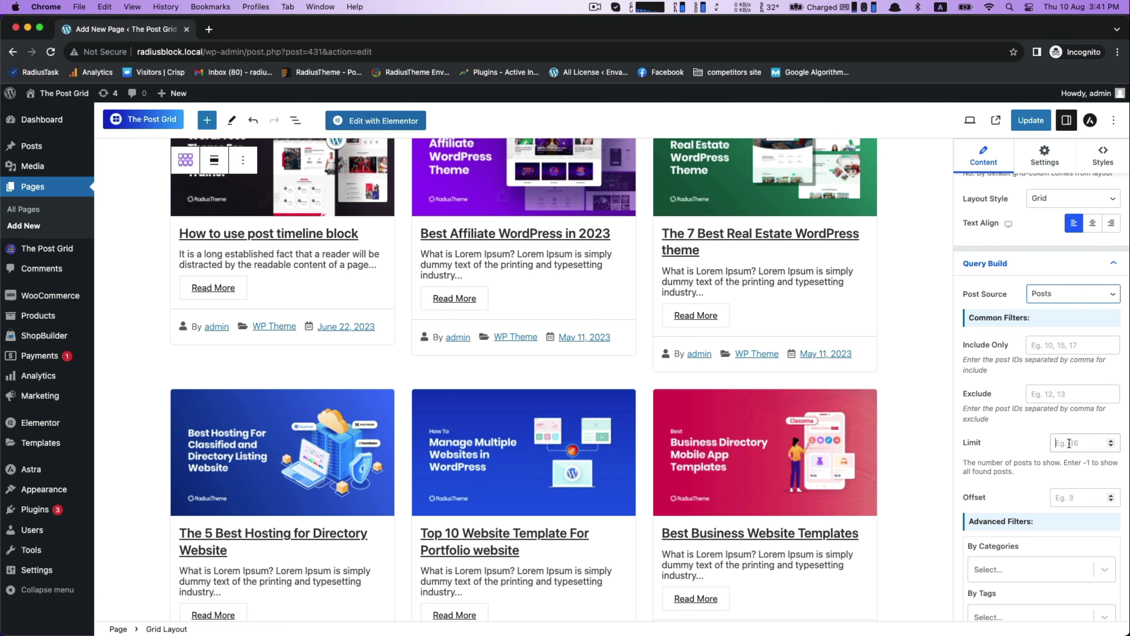
Try a query limit of 3 posts, set the limit to 6 and check the grid.
{"action": "type", "text": "3"}
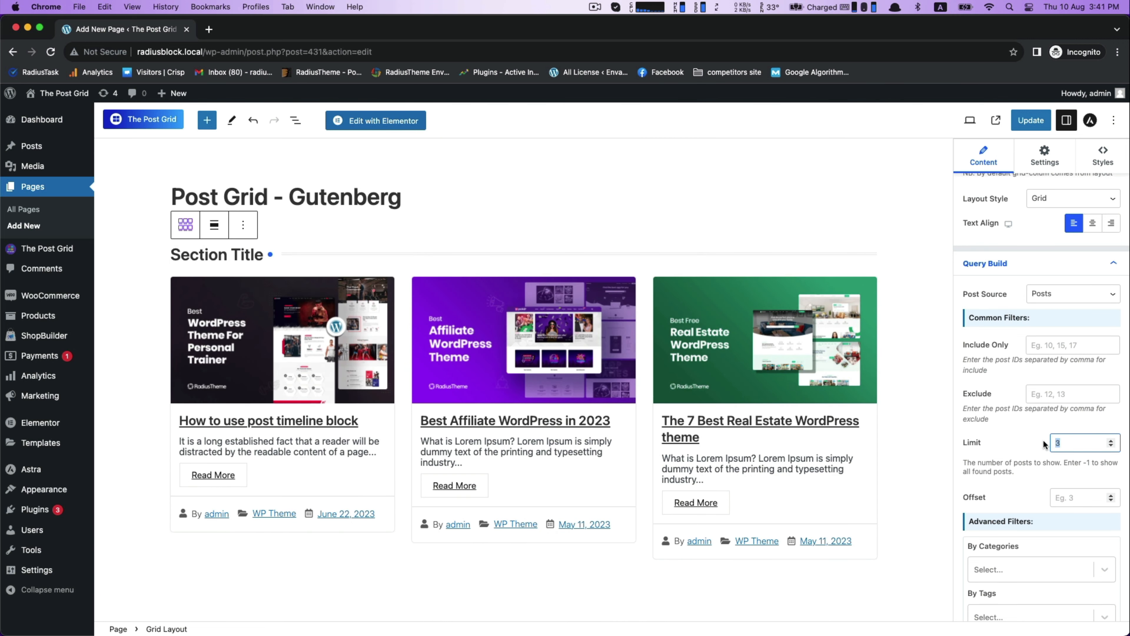
{"action": "type", "text": "6"}
{"action": "scroll", "coordinate": [841, 441], "scroll_direction": "down", "scroll_amount": 5}
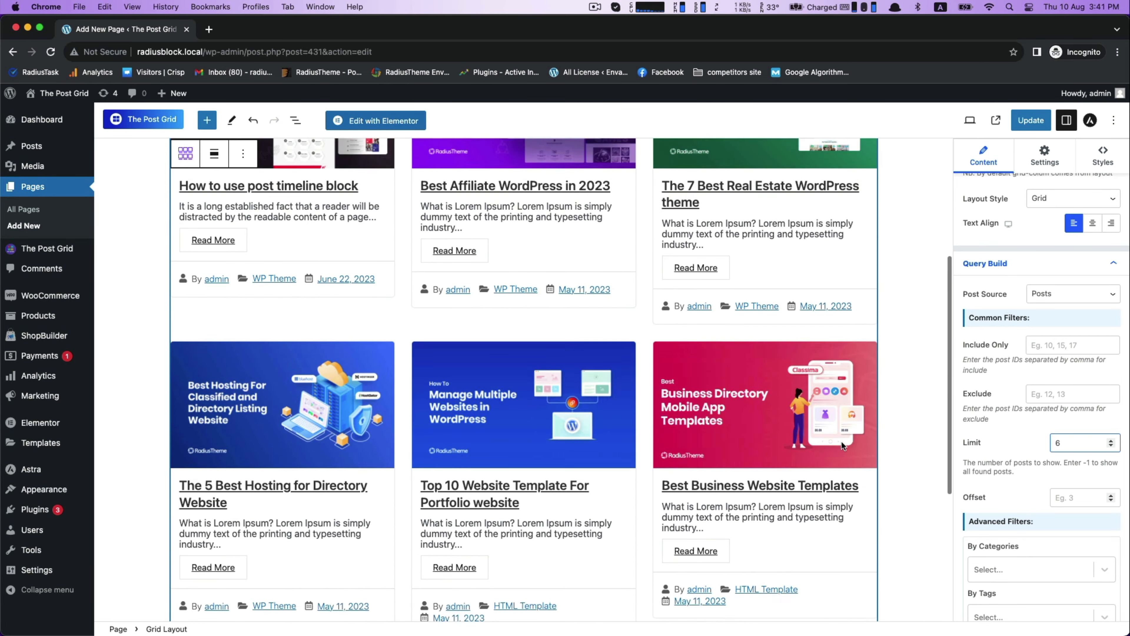
{"action": "scroll", "coordinate": [842, 440], "scroll_direction": "up", "scroll_amount": 5}
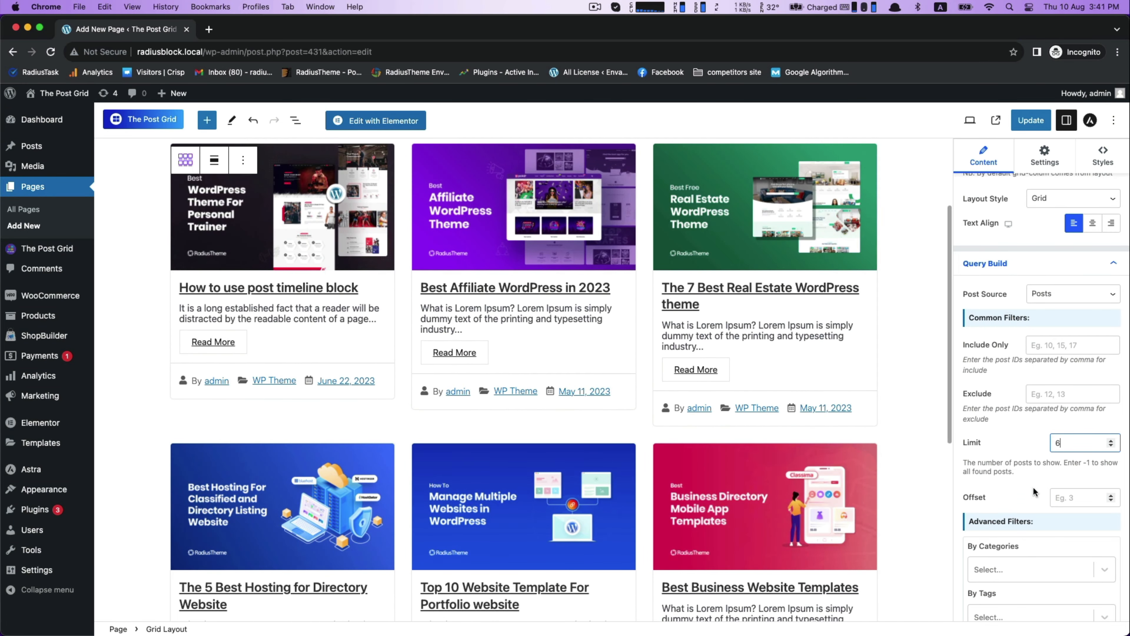
Try filtering the posts by the WP Theme and HTML Template categories separately, and clear the category filter.
{"action": "scroll", "coordinate": [1033, 491], "scroll_direction": "down", "scroll_amount": 6}
{"action": "left_click", "coordinate": [997, 312]}
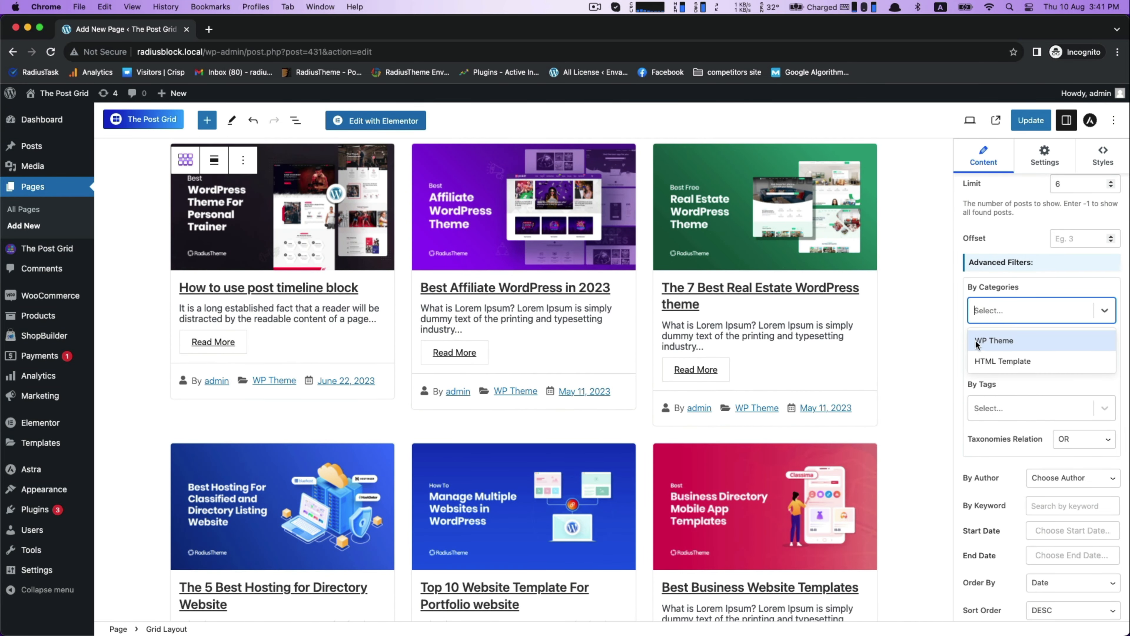
{"action": "left_click", "coordinate": [1002, 342]}
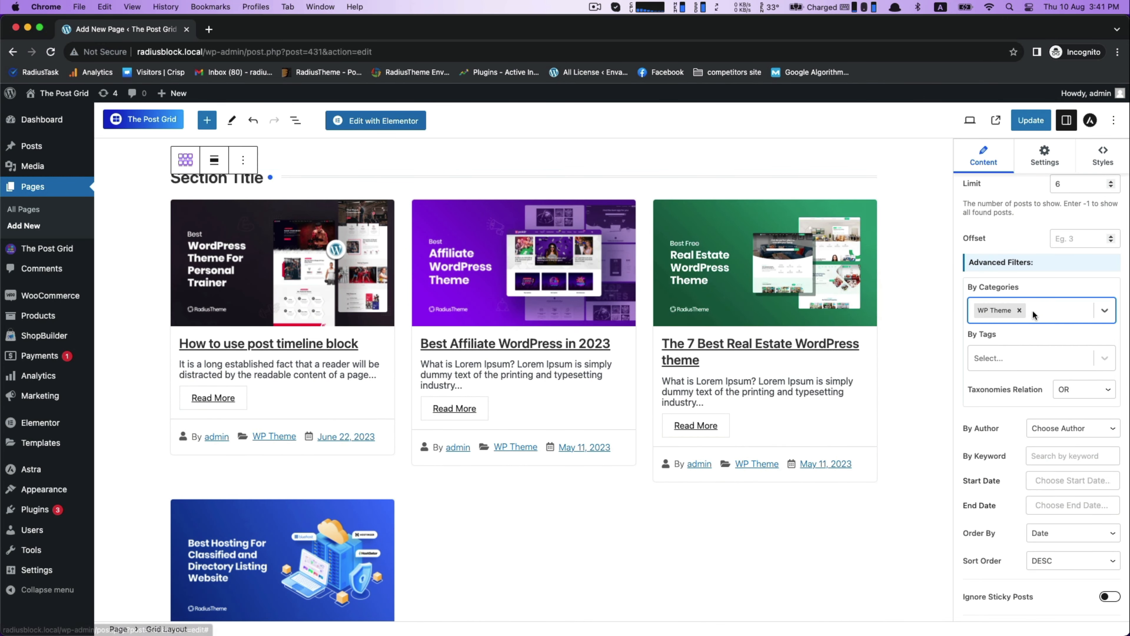
{"action": "left_click", "coordinate": [1018, 310]}
{"action": "left_click", "coordinate": [1012, 310]}
{"action": "left_click", "coordinate": [997, 359]}
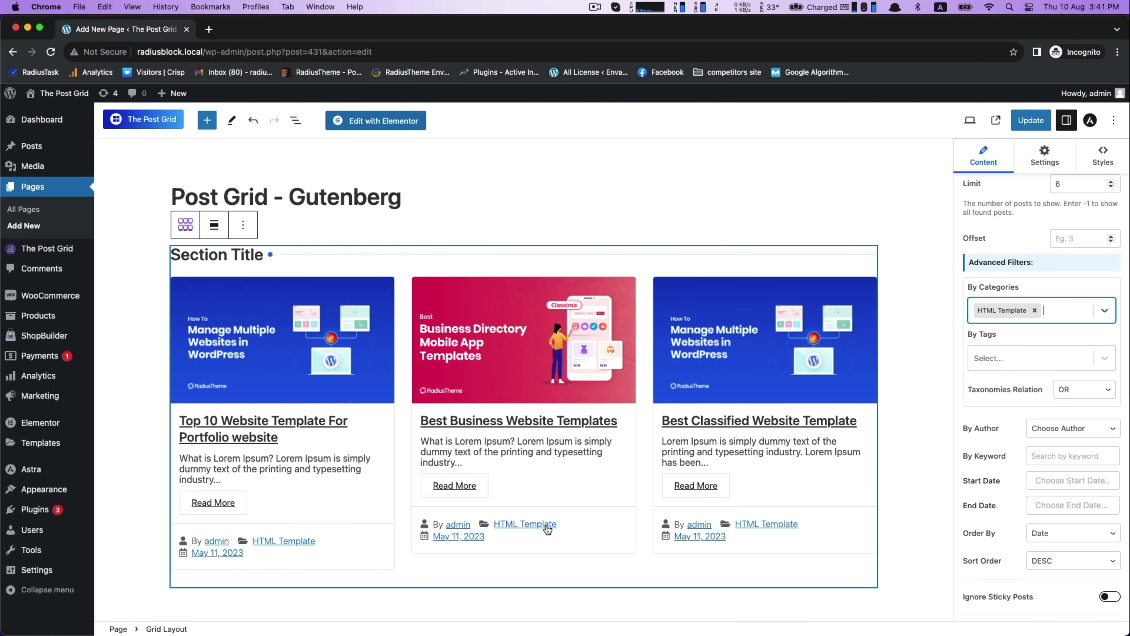
{"action": "left_click", "coordinate": [1035, 311]}
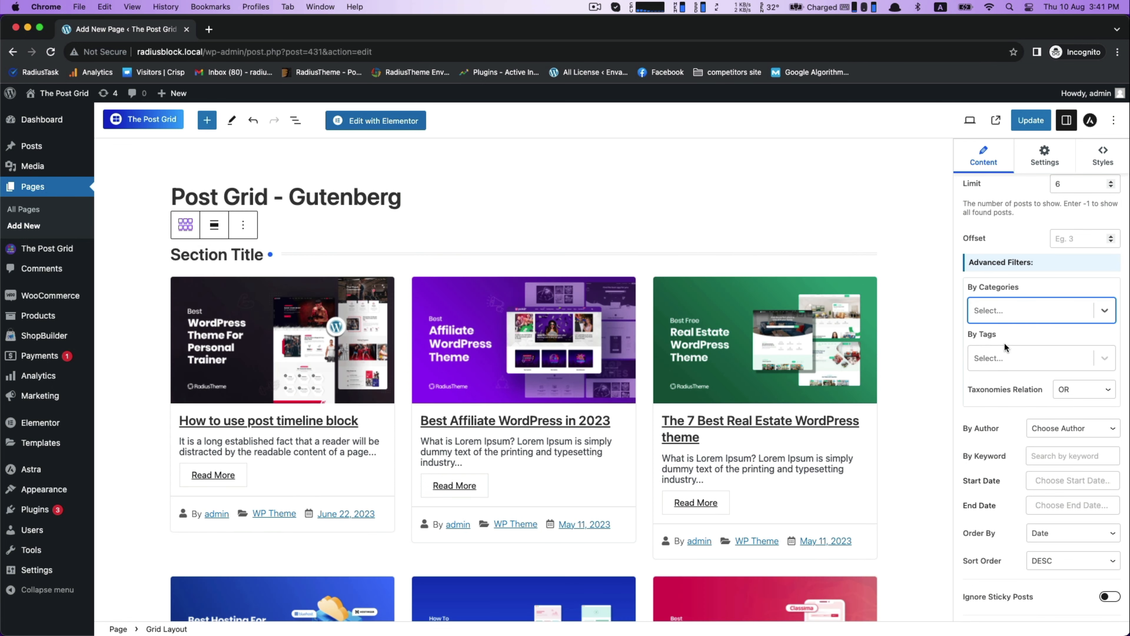
Review the author filter choices and the remaining query options, leaving the author unselected.
{"action": "scroll", "coordinate": [989, 404], "scroll_direction": "down", "scroll_amount": 1}
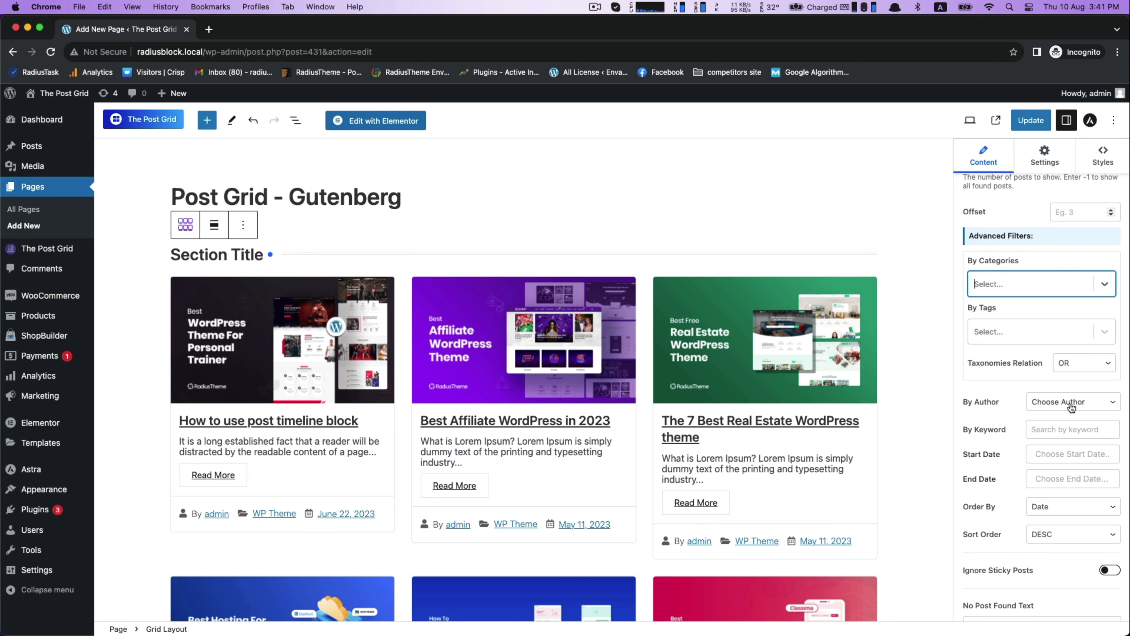
{"action": "left_click", "coordinate": [1069, 401]}
{"action": "left_click", "coordinate": [995, 414]}
{"action": "scroll", "coordinate": [992, 379], "scroll_direction": "down", "scroll_amount": 5}
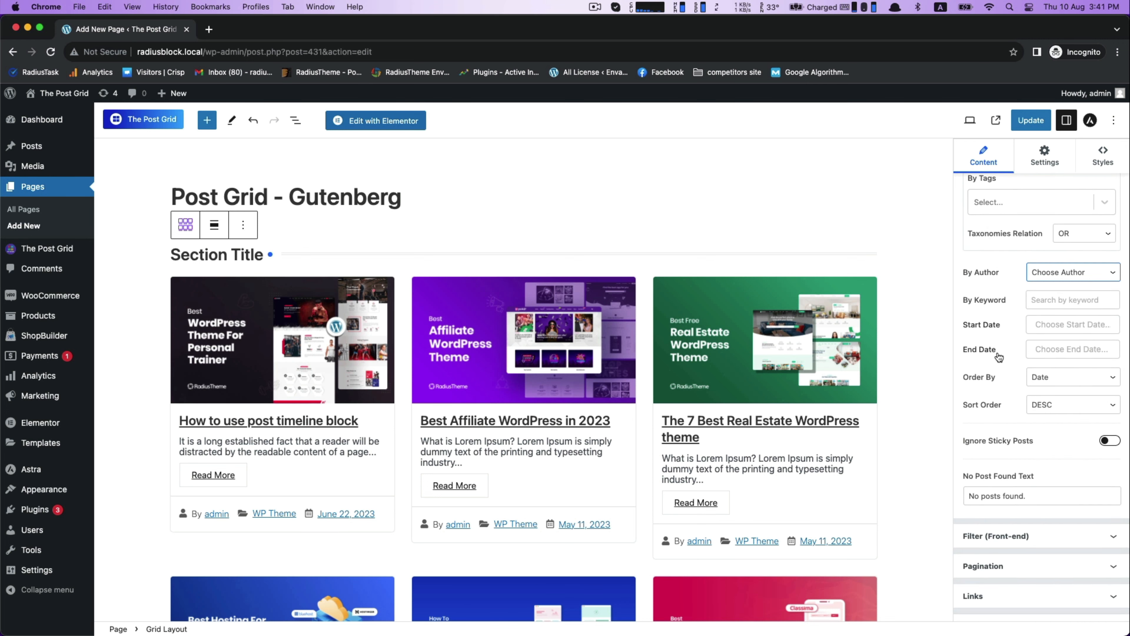
Try ordering the grid's posts by Author, and set Order By to Title.
{"action": "left_click", "coordinate": [1028, 377]}
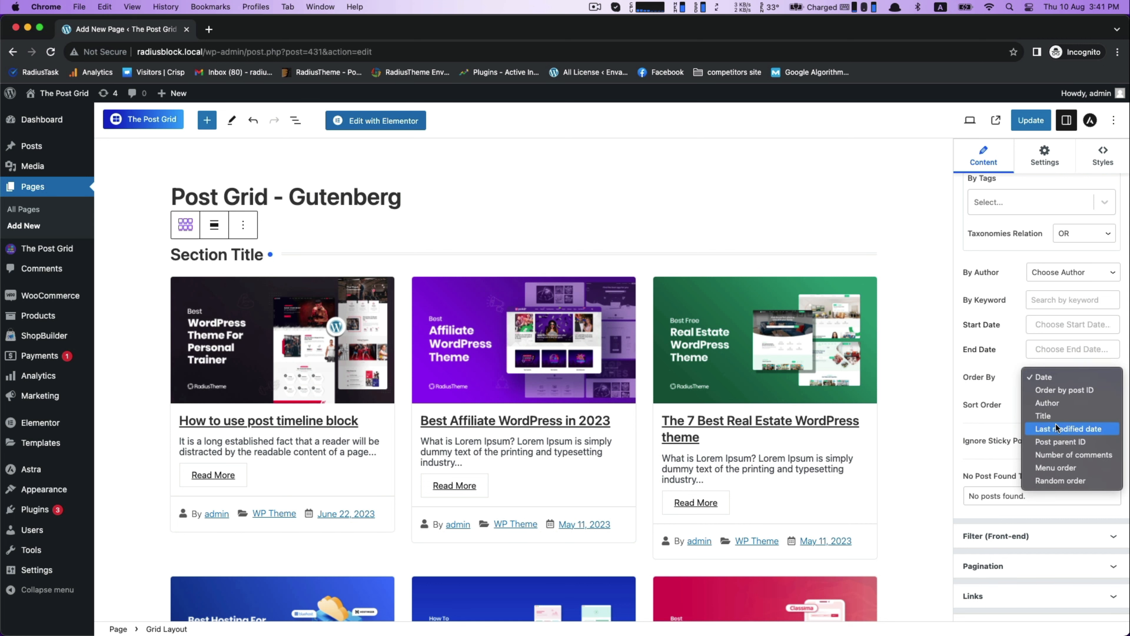
{"action": "left_click", "coordinate": [1045, 403]}
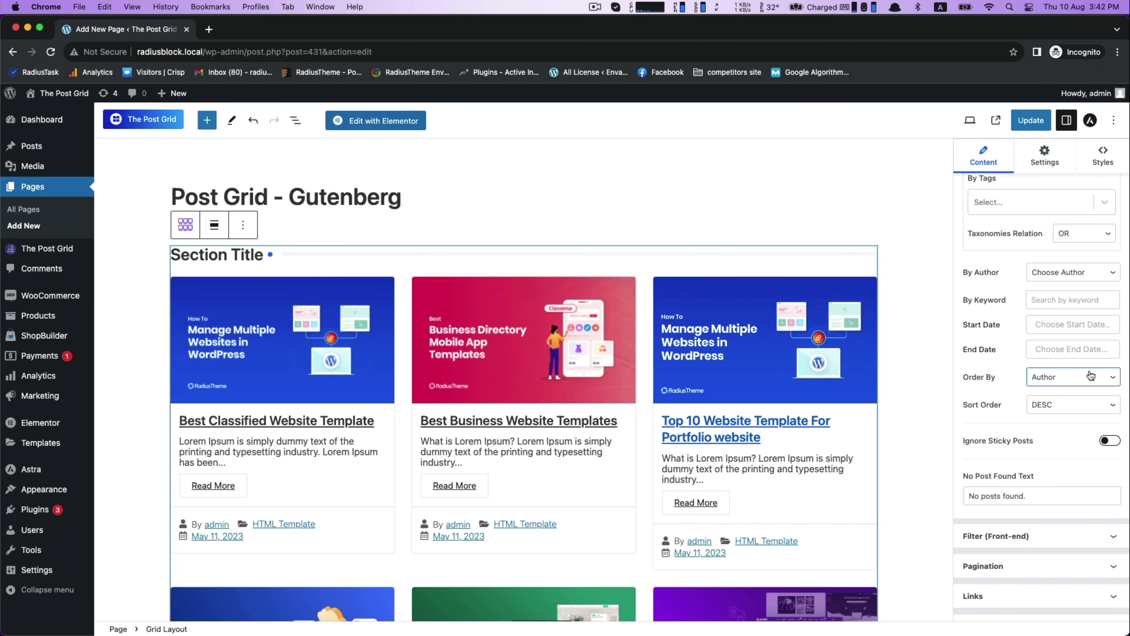
{"action": "left_click", "coordinate": [1091, 379]}
{"action": "left_click", "coordinate": [1048, 391]}
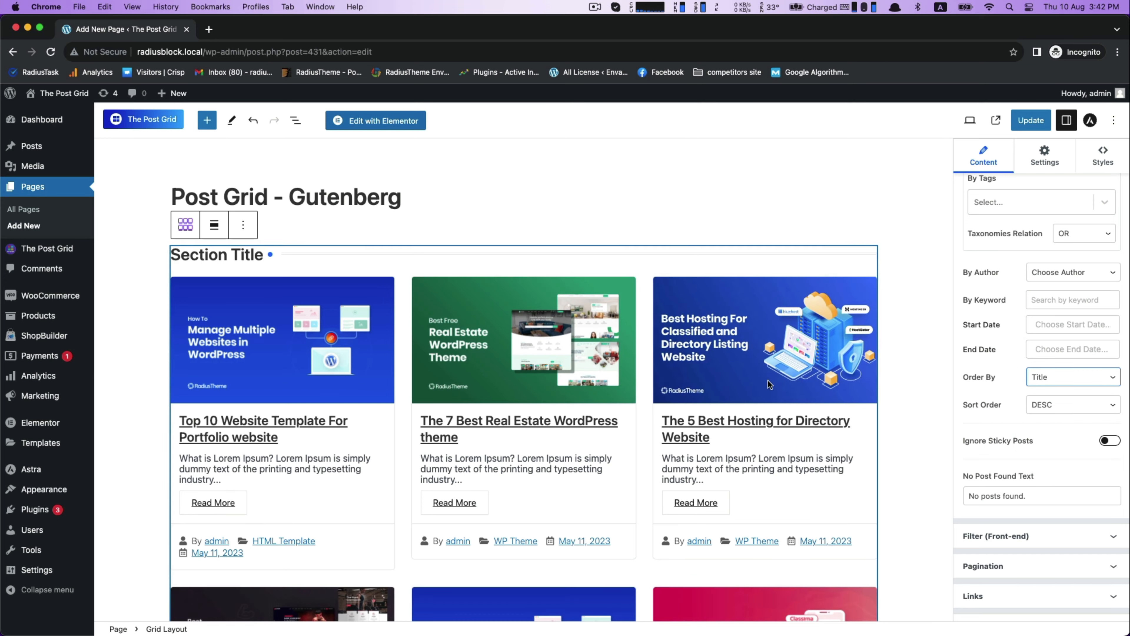
Try the ASC sort order for the posts and restore DESC.
{"action": "left_click", "coordinate": [1043, 406]}
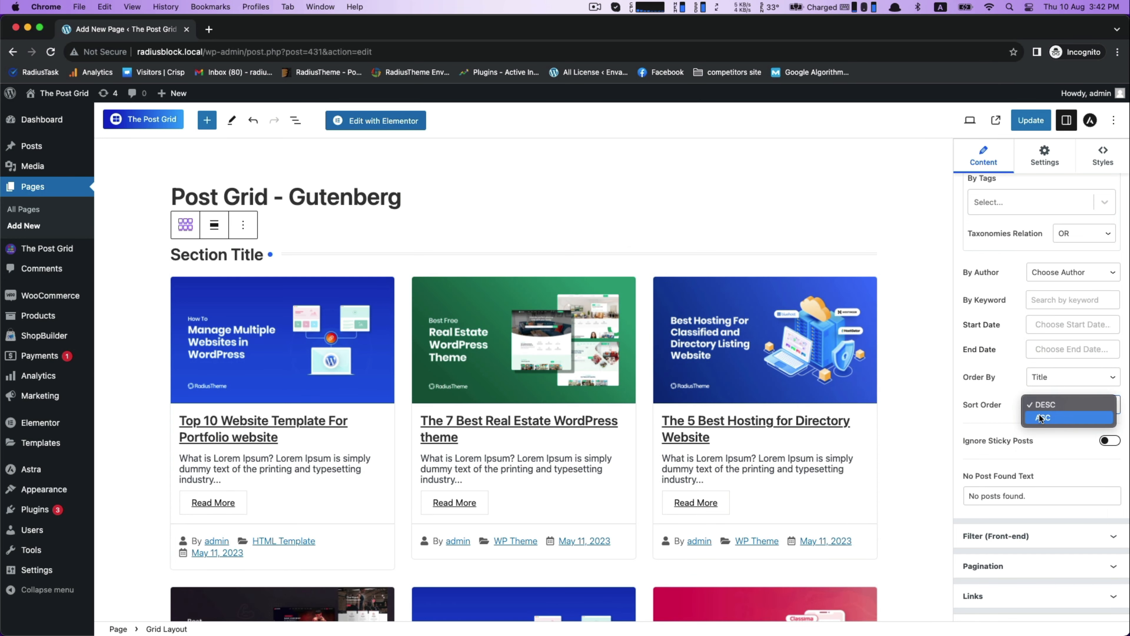
{"action": "left_click", "coordinate": [1041, 414]}
{"action": "left_click", "coordinate": [1043, 414]}
{"action": "left_click", "coordinate": [1040, 400]}
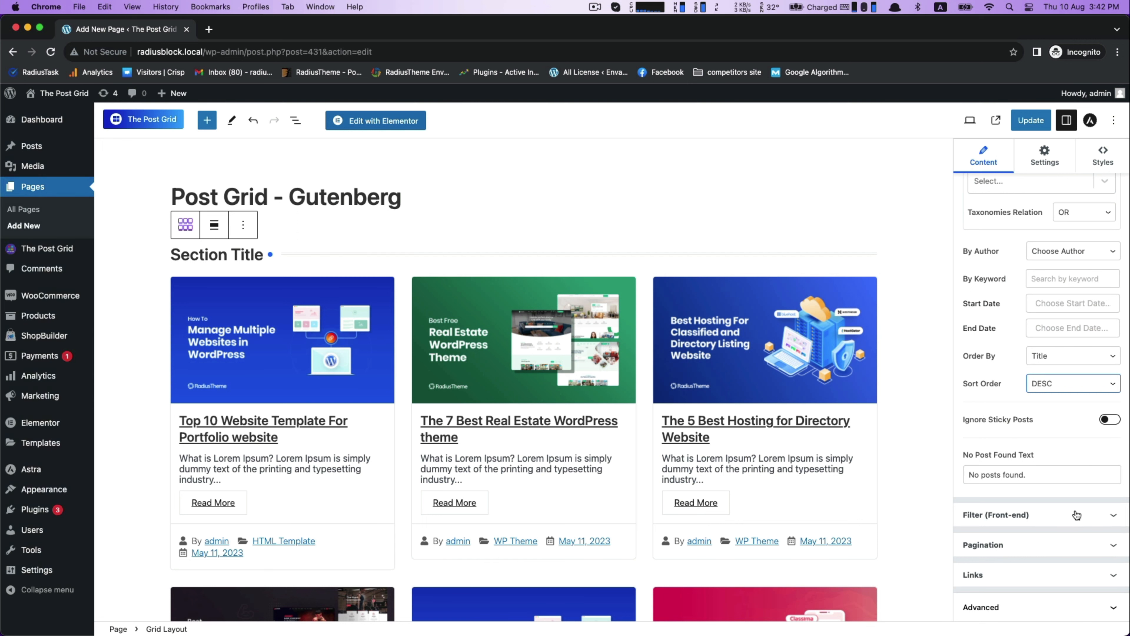
Enable the front-end Taxonomy, Author, Order By, Sort Order and Search filters for the grid.
{"action": "left_click", "coordinate": [1076, 516]}
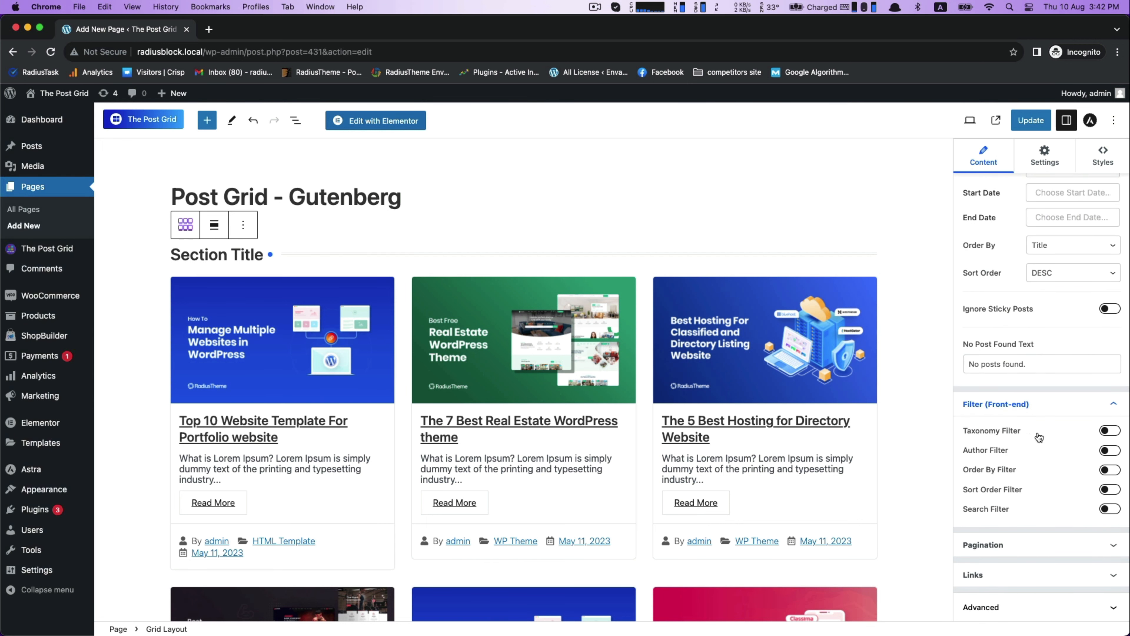
{"action": "left_click", "coordinate": [1112, 431]}
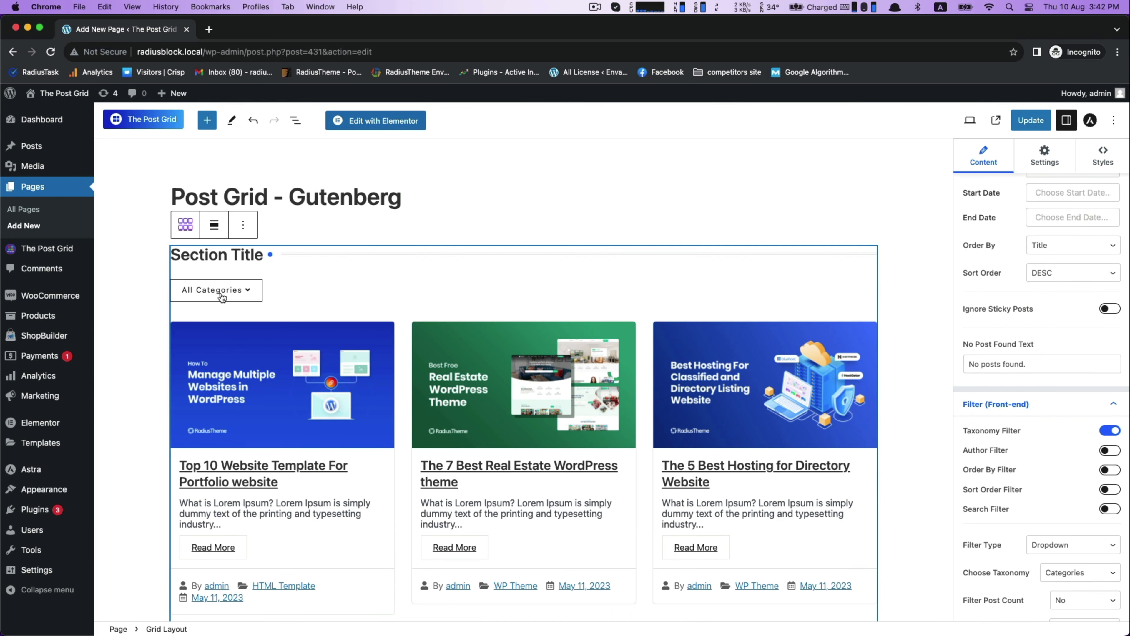
{"action": "left_click", "coordinate": [1113, 451]}
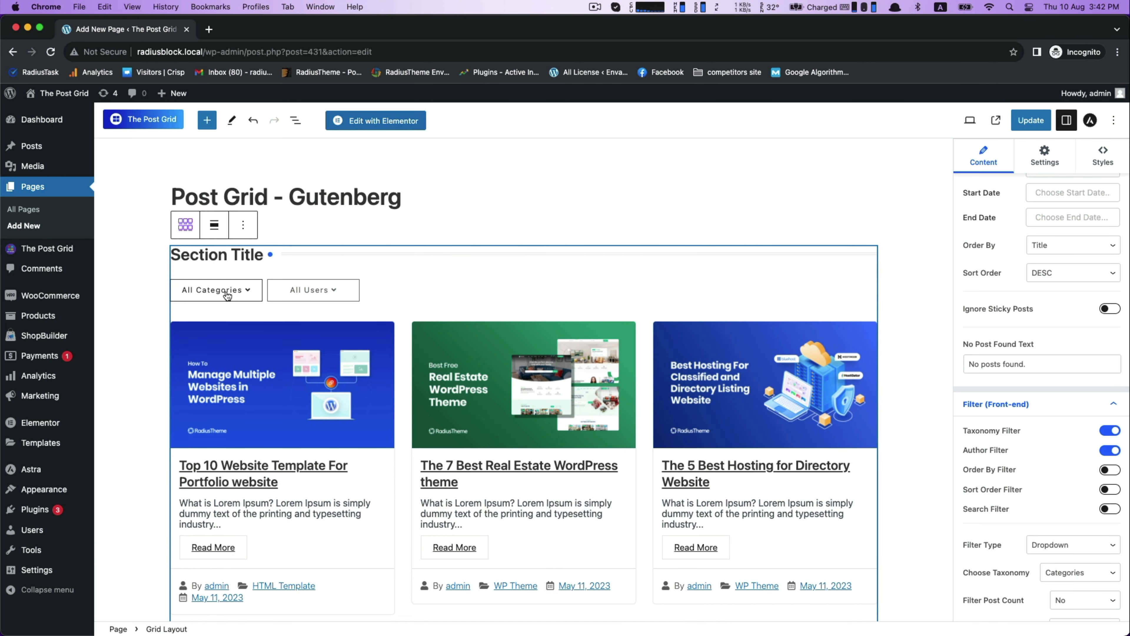
{"action": "left_click", "coordinate": [227, 293]}
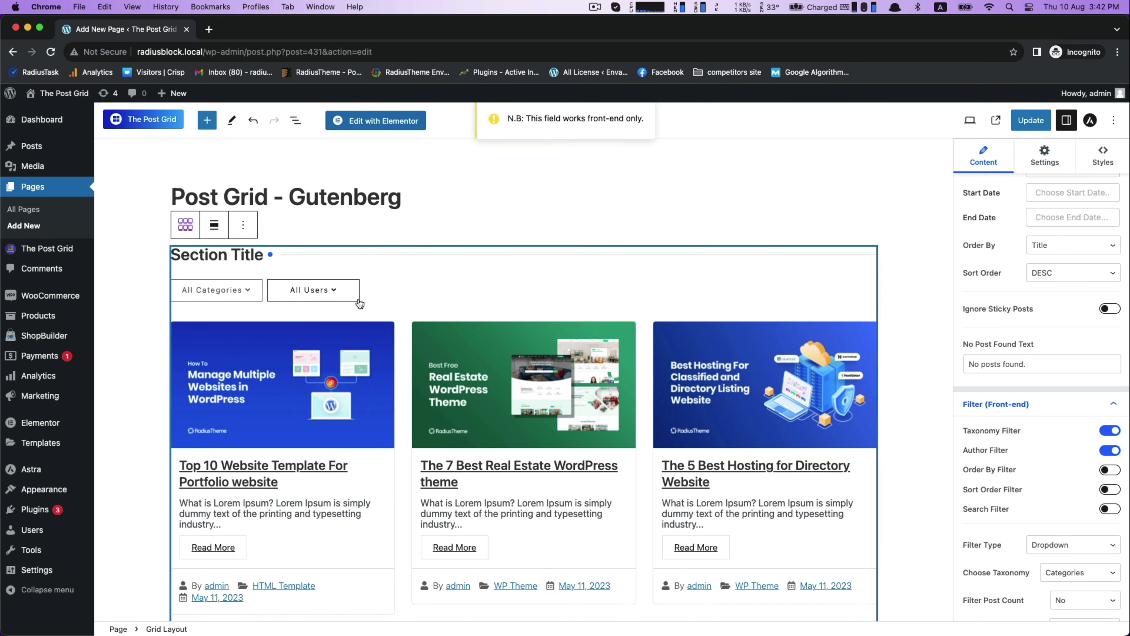
{"action": "left_click", "coordinate": [1111, 469]}
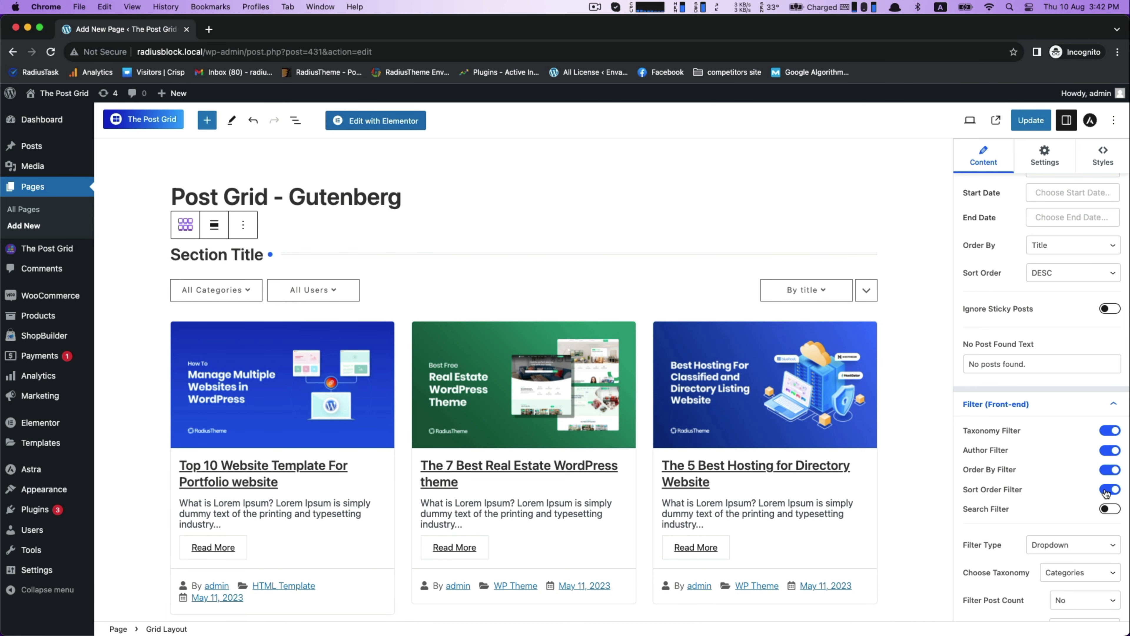
{"action": "left_click", "coordinate": [1115, 509]}
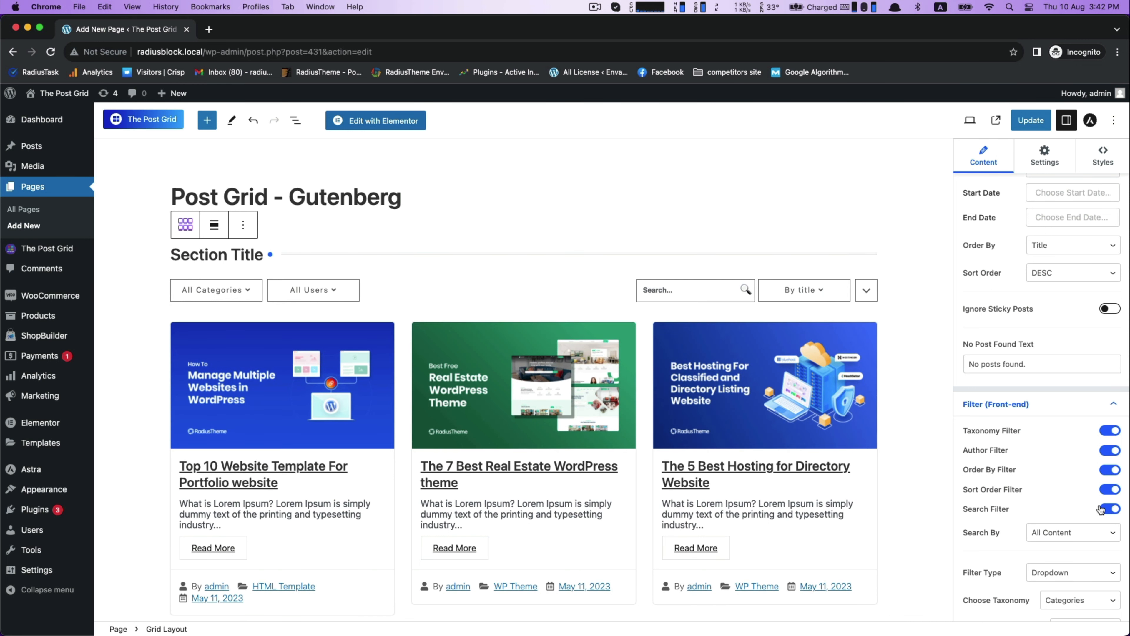
Update the page, open its published version in another tab and check the category, user and order filter choices.
{"action": "left_click", "coordinate": [1022, 124]}
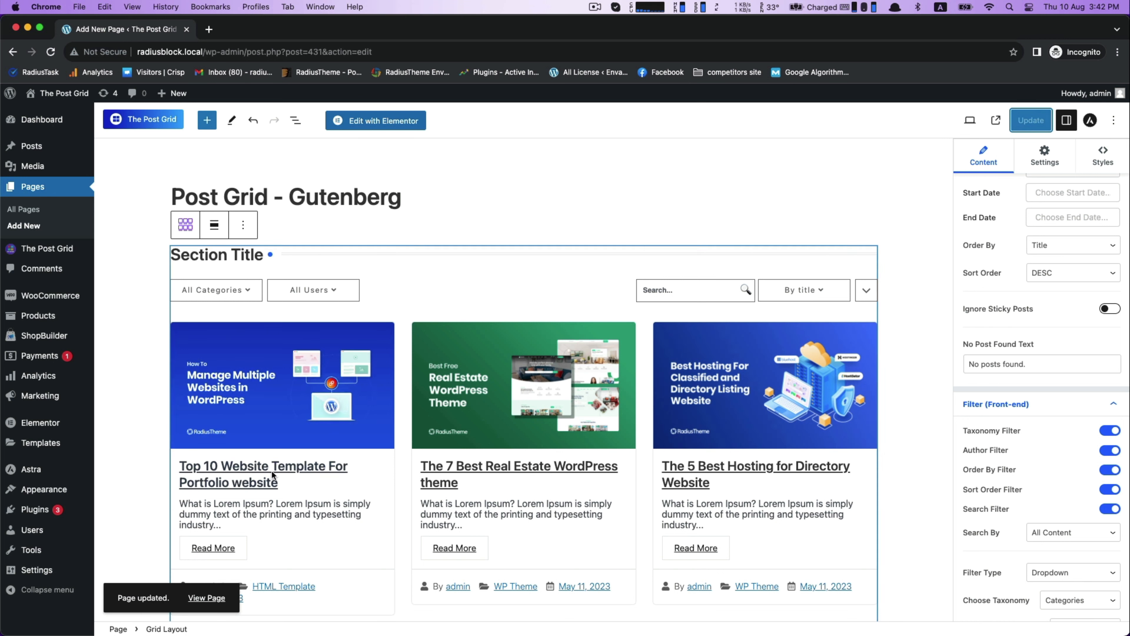
{"action": "left_click", "coordinate": [205, 597], "text": "super"}
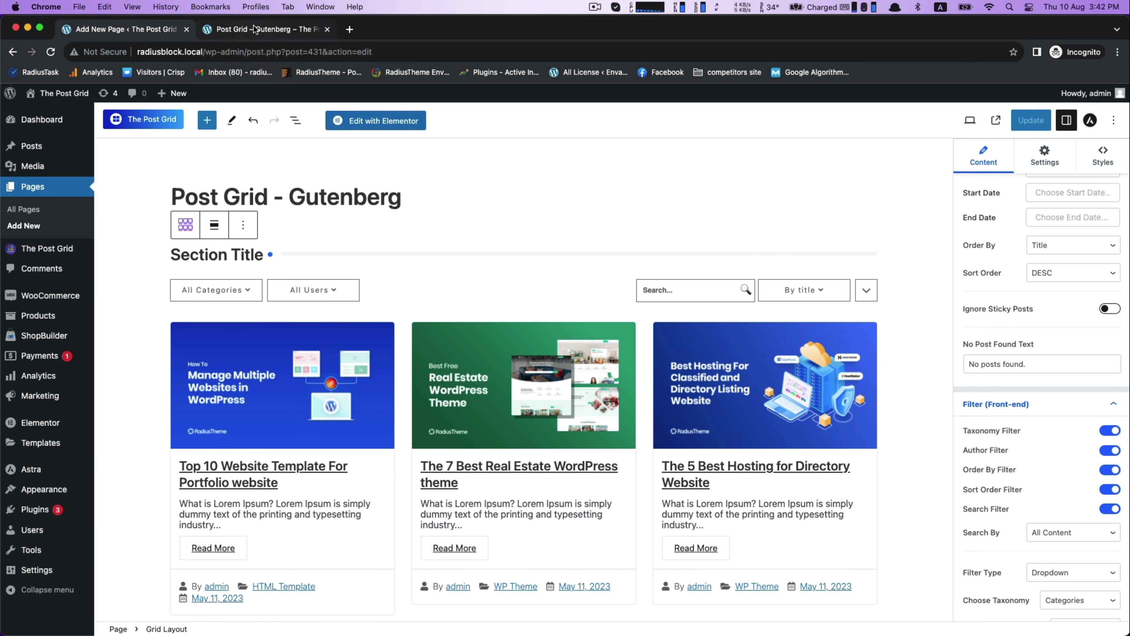
{"action": "left_click", "coordinate": [267, 29]}
{"action": "left_click", "coordinate": [264, 269]}
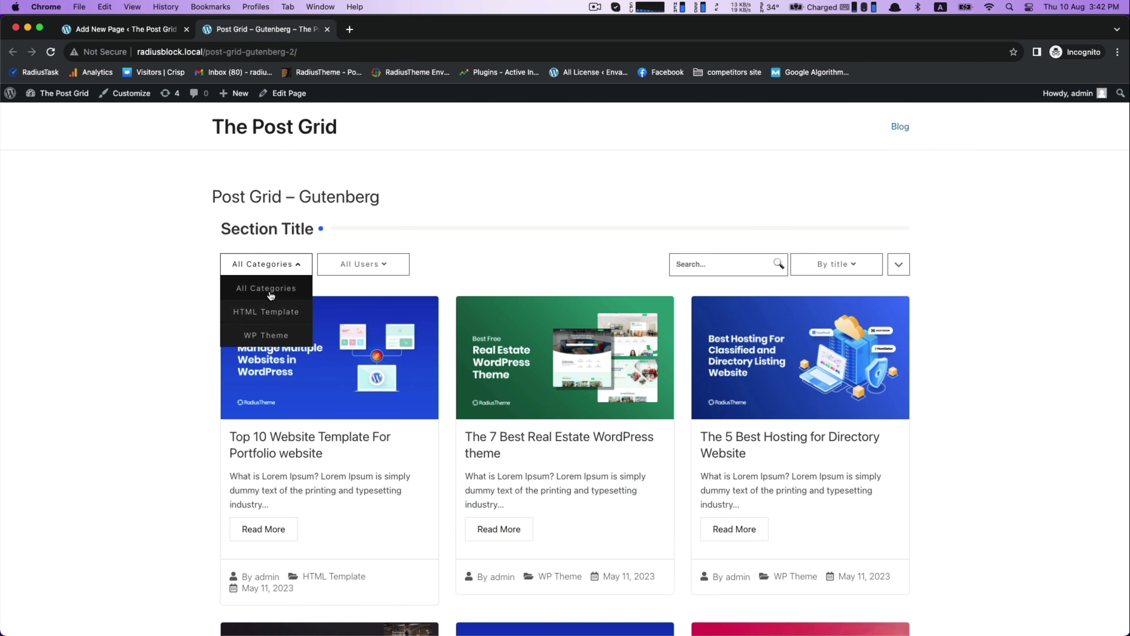
{"action": "left_click", "coordinate": [356, 267]}
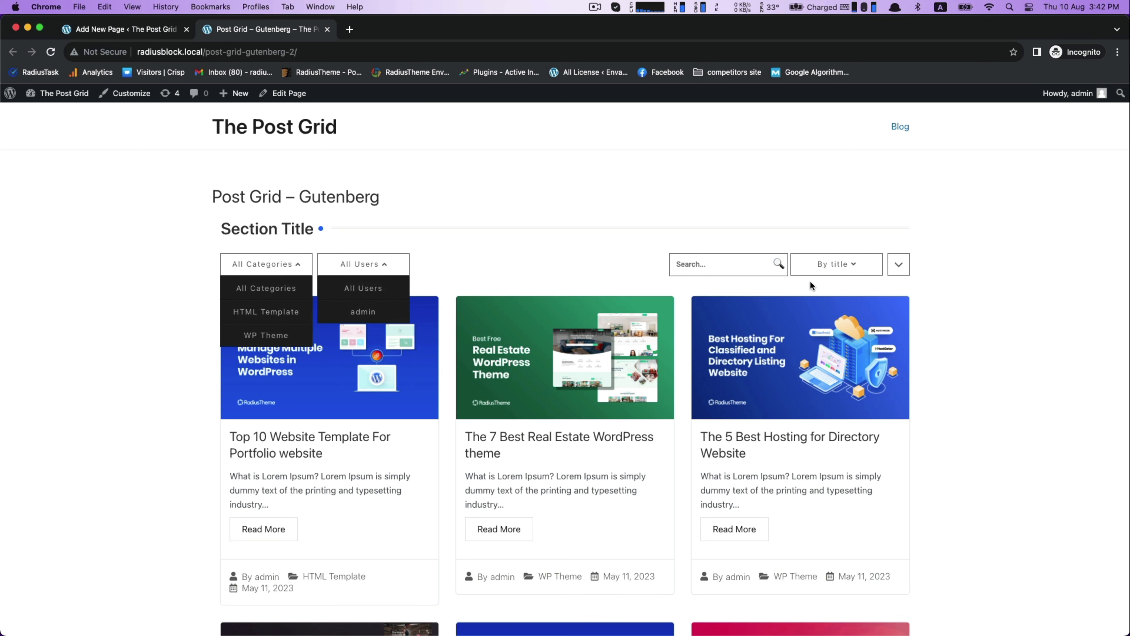
{"action": "left_click", "coordinate": [853, 268]}
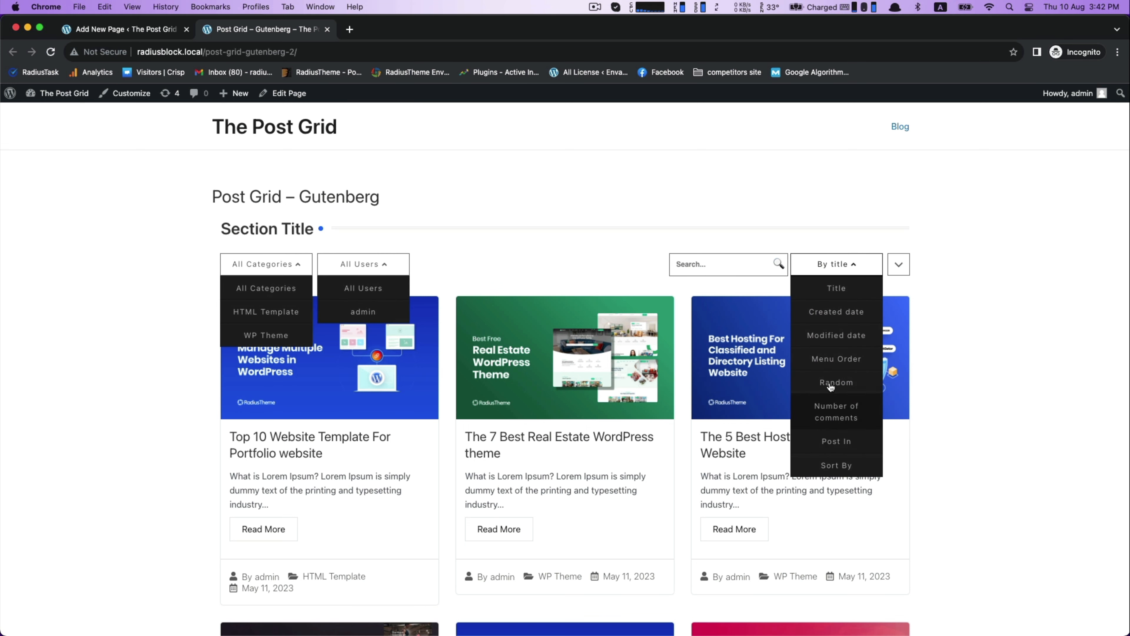
Test the published grid's filters by ordering by Created date, reversing the sort direction and filtering by WP Theme, and restore All Categories.
{"action": "left_click", "coordinate": [837, 312]}
{"action": "scroll", "coordinate": [837, 312], "scroll_direction": "down", "scroll_amount": 2}
{"action": "left_click", "coordinate": [899, 205]}
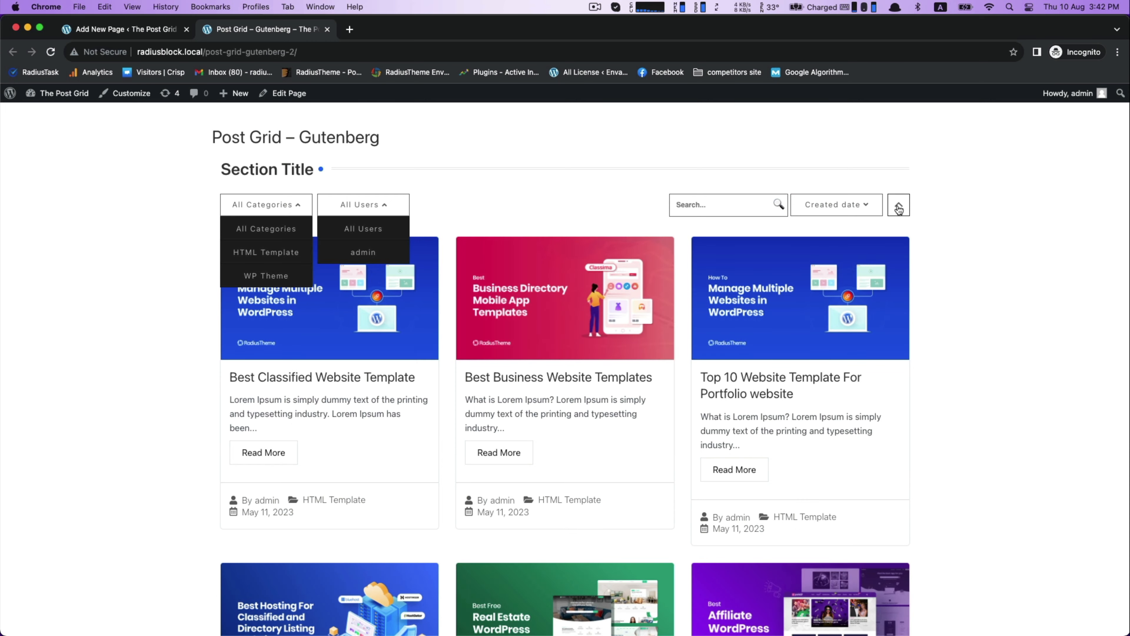
{"action": "left_click", "coordinate": [266, 276]}
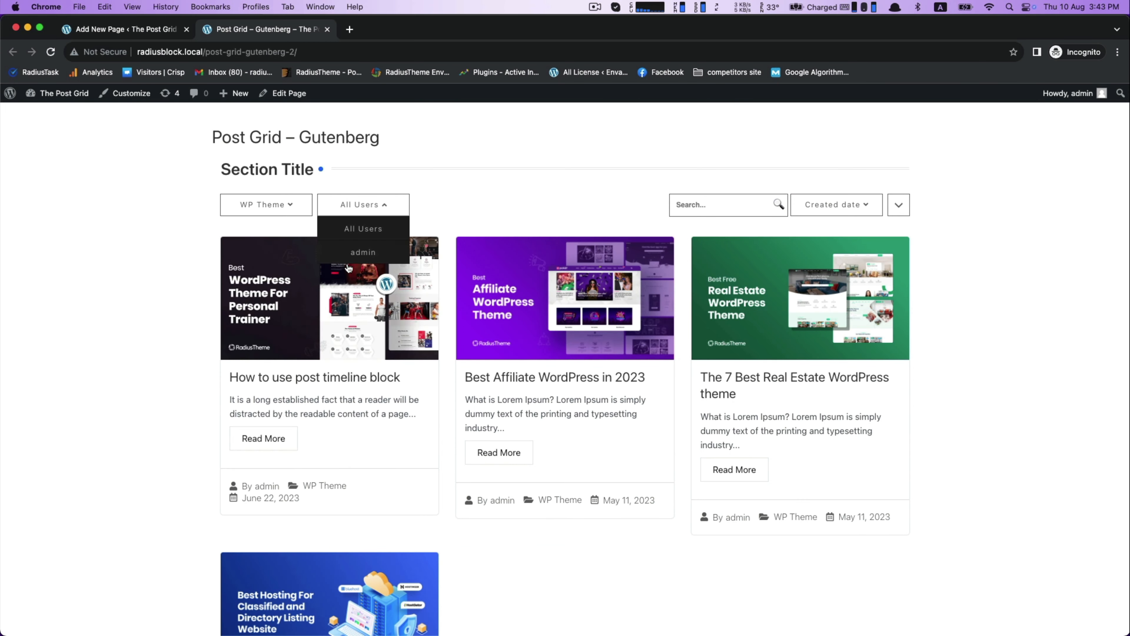
{"action": "left_click", "coordinate": [247, 206]}
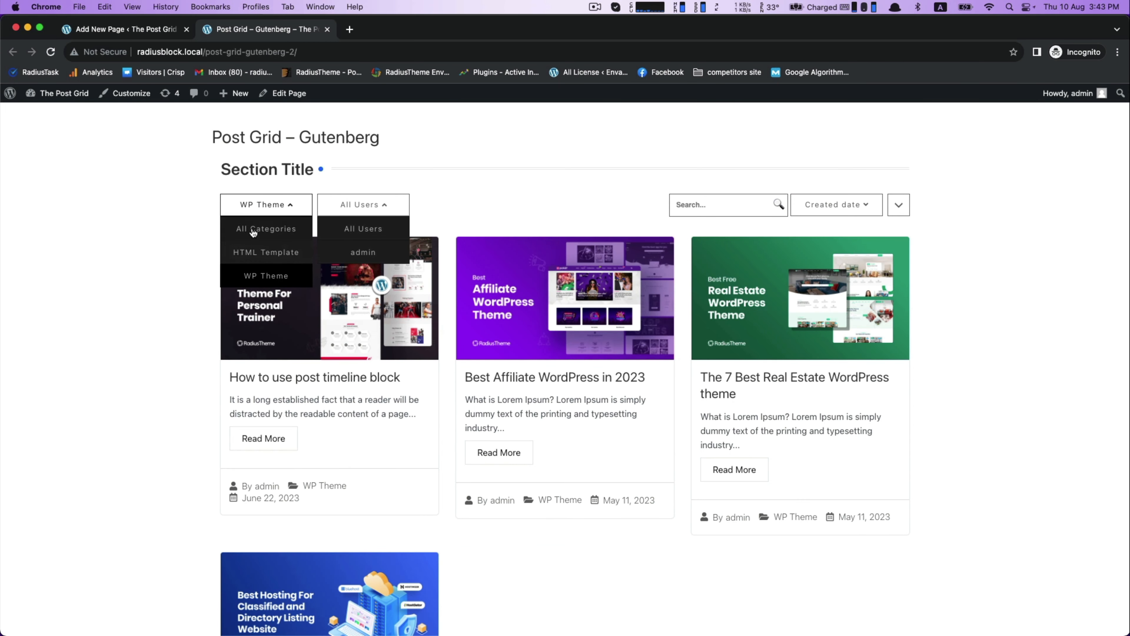
{"action": "left_click", "coordinate": [253, 230]}
{"action": "scroll", "coordinate": [187, 209], "scroll_direction": "up", "scroll_amount": 2}
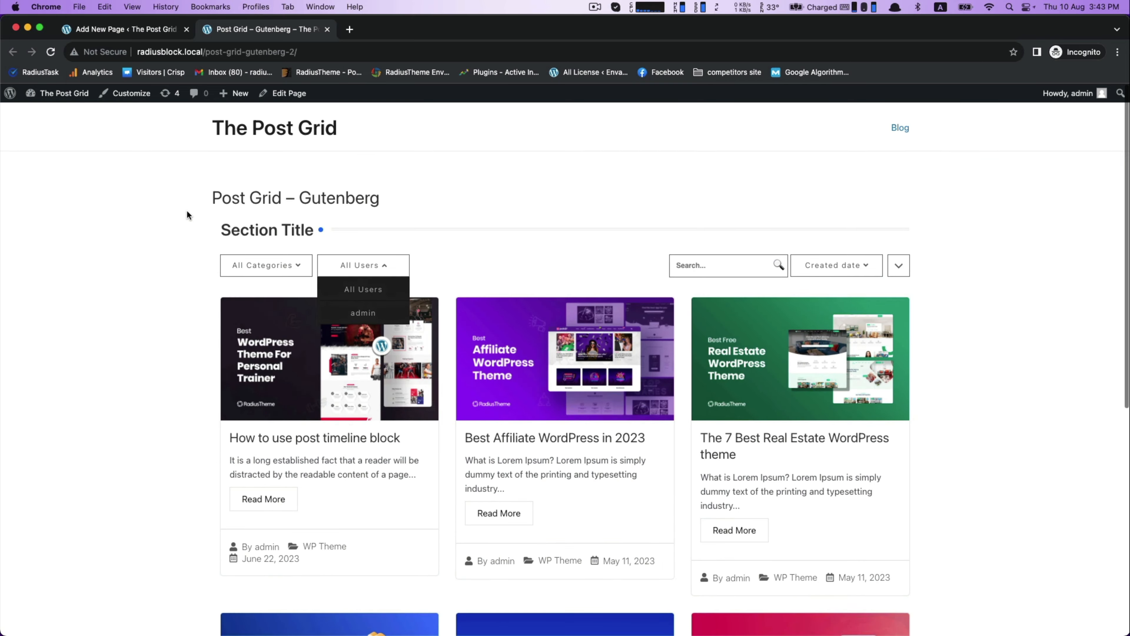
Return to the page editor and disable the Taxonomy, Author, Order By, Sort Order and Search front-end filters.
{"action": "left_click", "coordinate": [133, 31]}
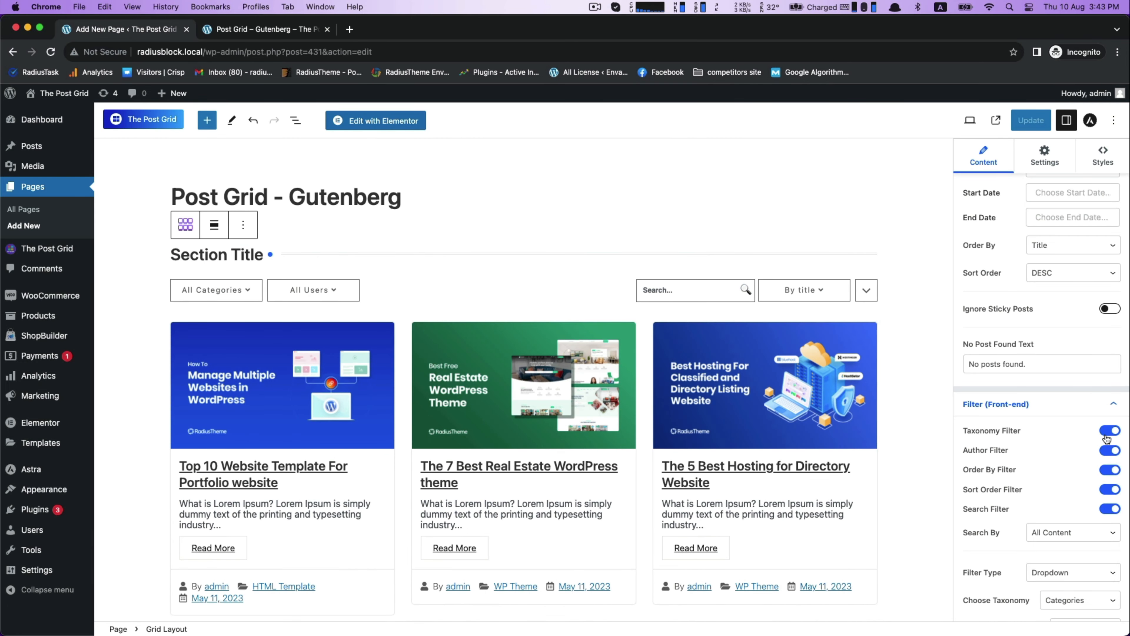
{"action": "left_click", "coordinate": [1108, 431]}
{"action": "left_click", "coordinate": [1108, 450]}
{"action": "left_click", "coordinate": [1107, 470]}
{"action": "left_click", "coordinate": [1105, 490]}
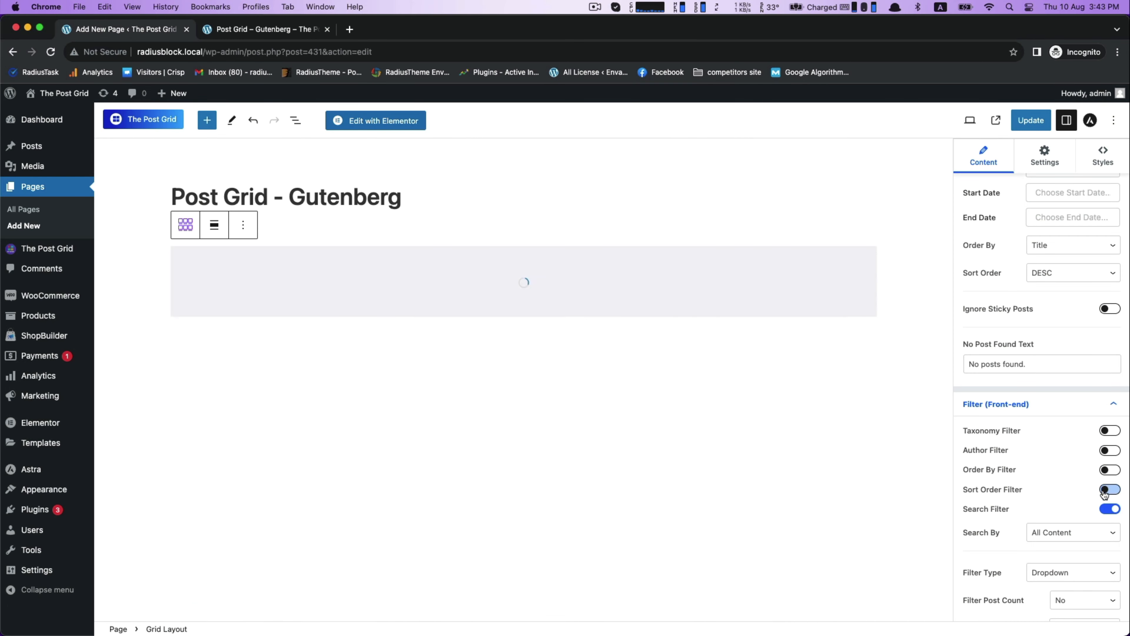
{"action": "left_click", "coordinate": [1109, 509]}
Open the Pagination settings, try showing pagination on the grid and turn it off again.
{"action": "left_click", "coordinate": [1044, 546]}
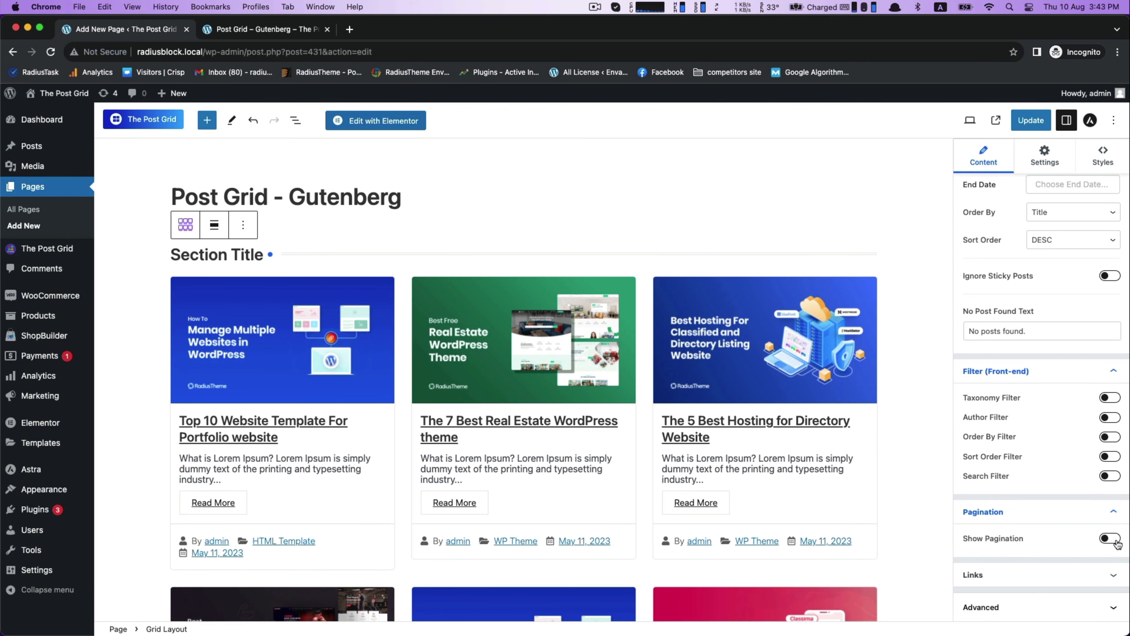
{"action": "left_click", "coordinate": [1112, 539]}
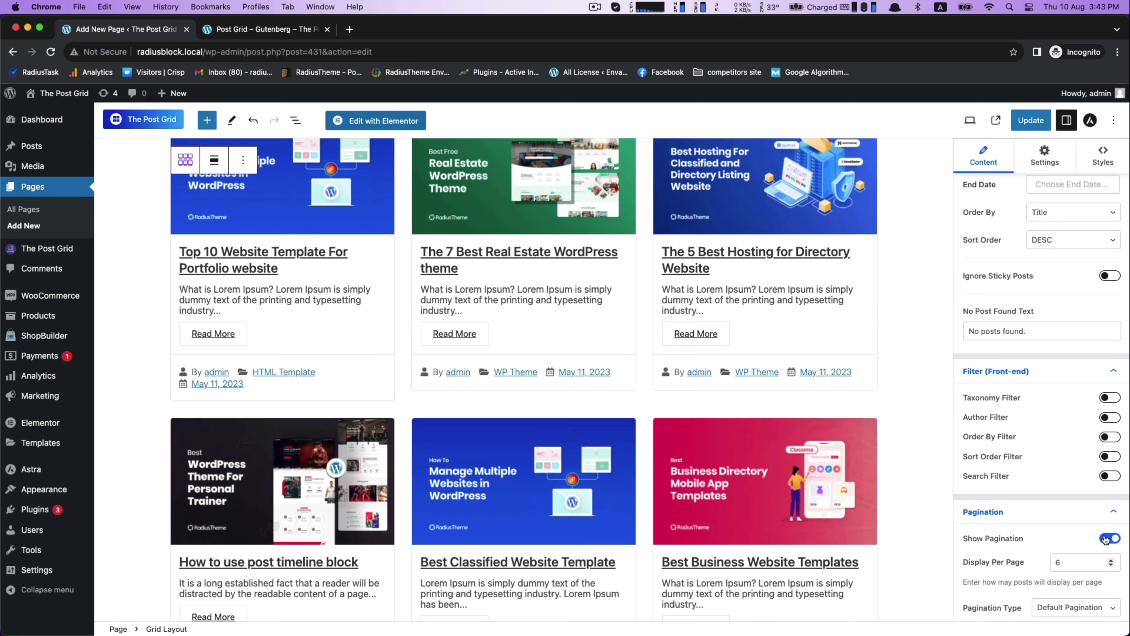
{"action": "left_click", "coordinate": [1109, 539]}
Open the Links settings, set Post Link Type to Single Popup and update the page.
{"action": "left_click", "coordinate": [1108, 579]}
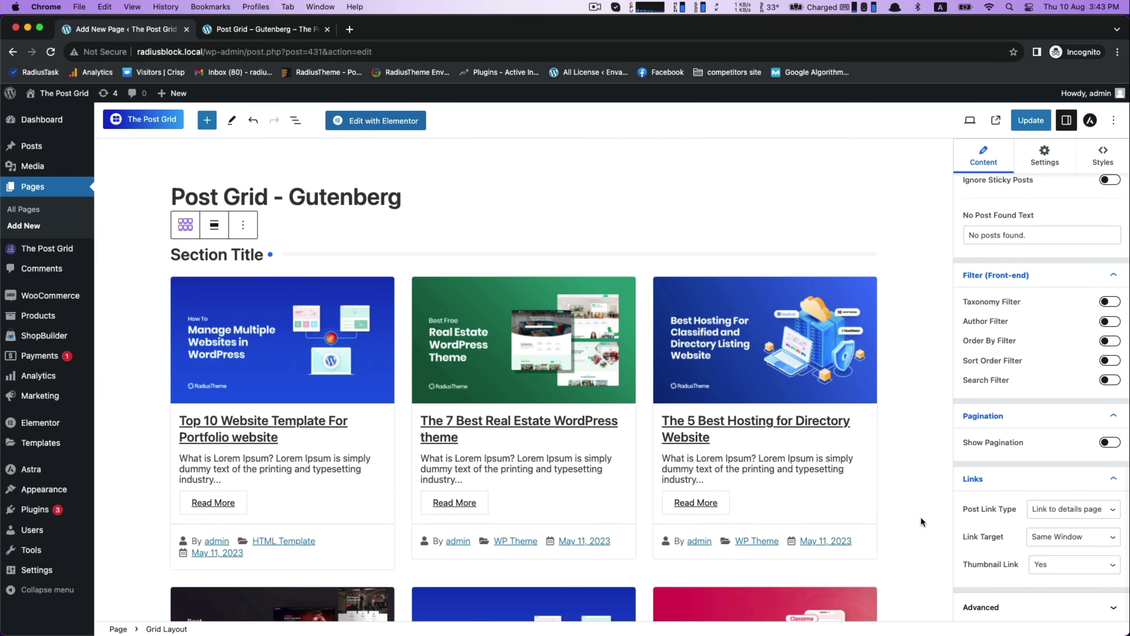
{"action": "left_click", "coordinate": [1043, 512]}
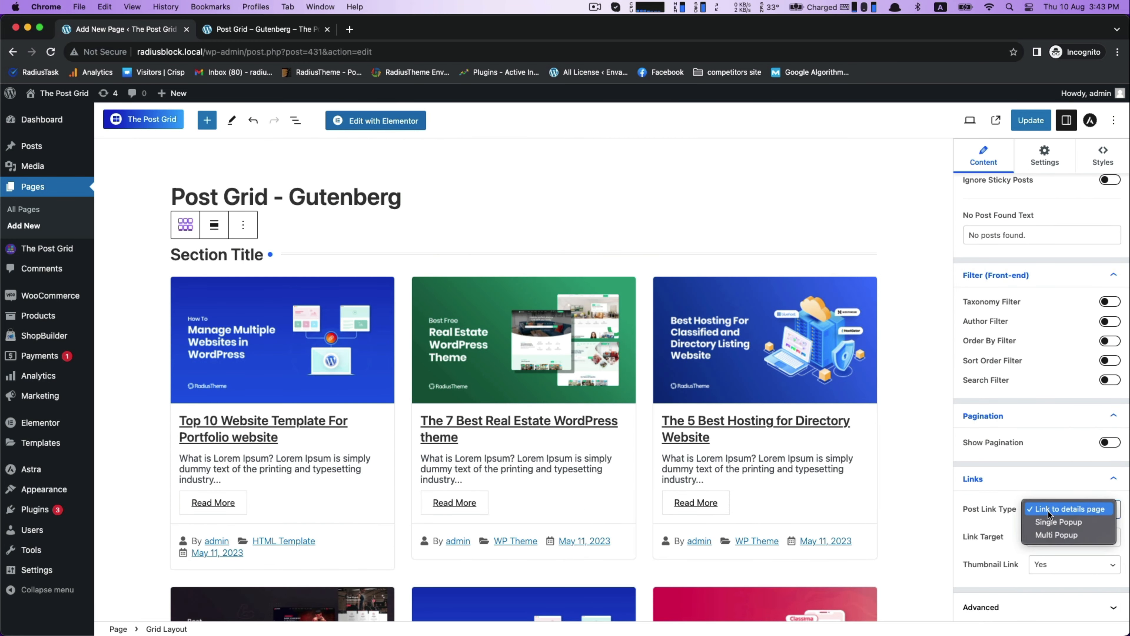
{"action": "left_click", "coordinate": [1042, 523]}
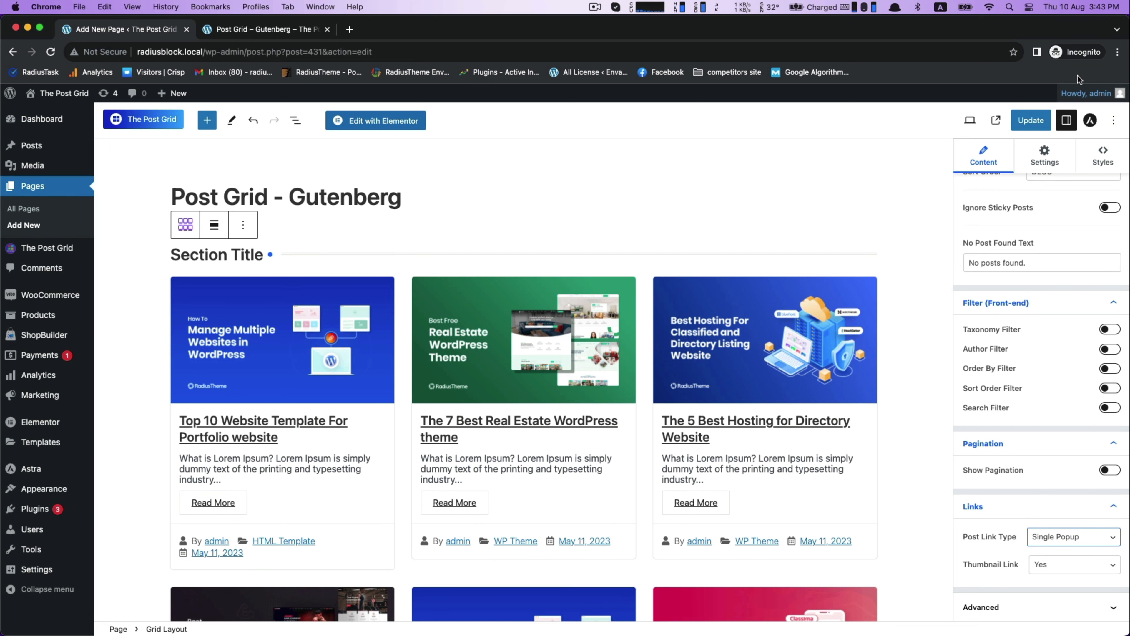
{"action": "left_click", "coordinate": [1031, 120]}
Reload the published page and view the Top 10 Website Template post in its single popup.
{"action": "left_click", "coordinate": [281, 29]}
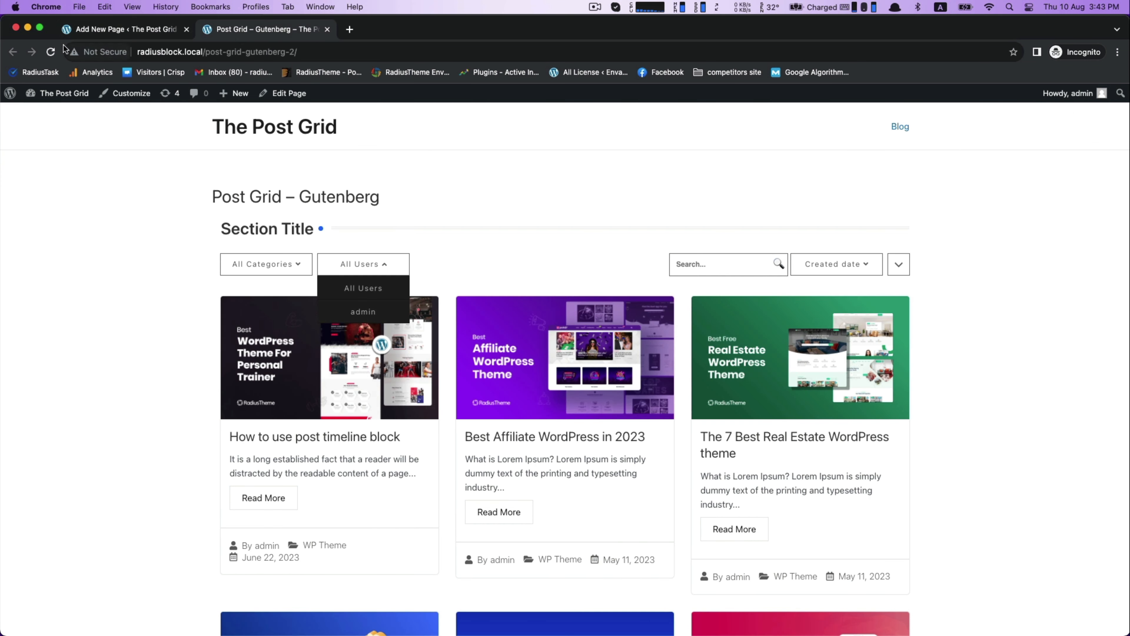
{"action": "left_click", "coordinate": [49, 52]}
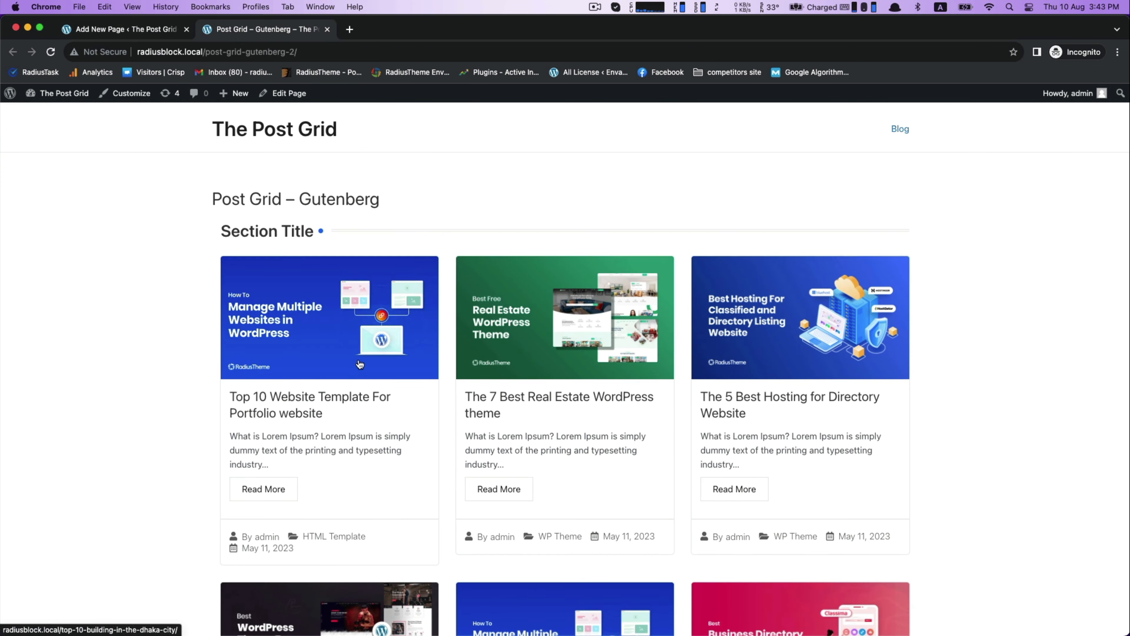
{"action": "left_click", "coordinate": [346, 395]}
{"action": "scroll", "coordinate": [603, 339], "scroll_direction": "down", "scroll_amount": 5}
{"action": "scroll", "coordinate": [599, 342], "scroll_direction": "up", "scroll_amount": 5}
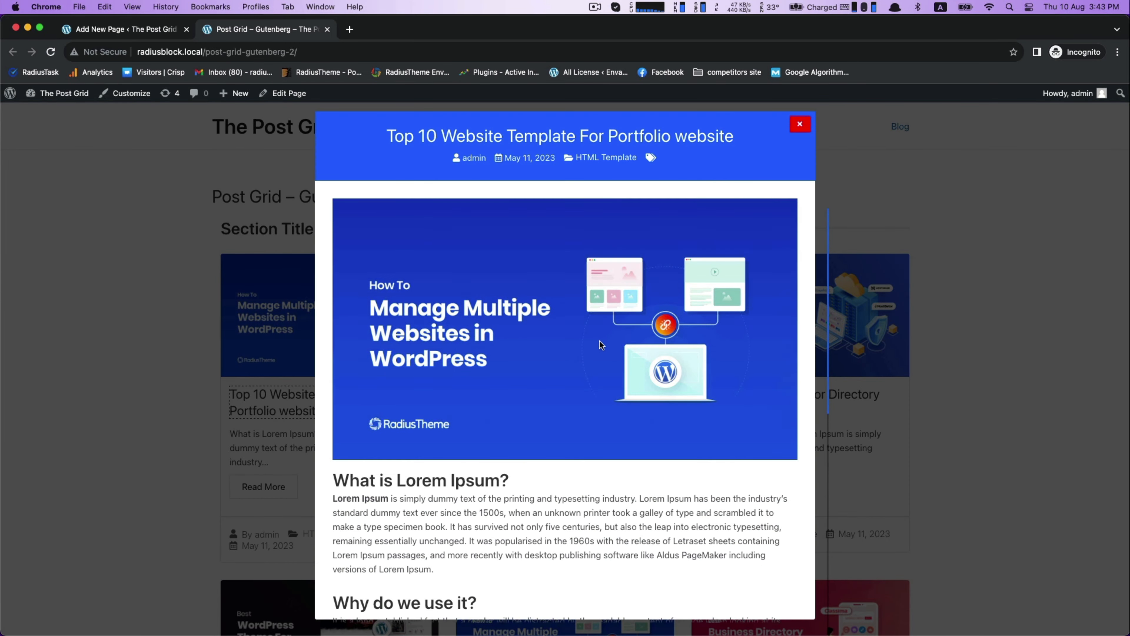
Return to the page editor, set Post Link Type to Multi Popup and update the page.
{"action": "left_click", "coordinate": [127, 29]}
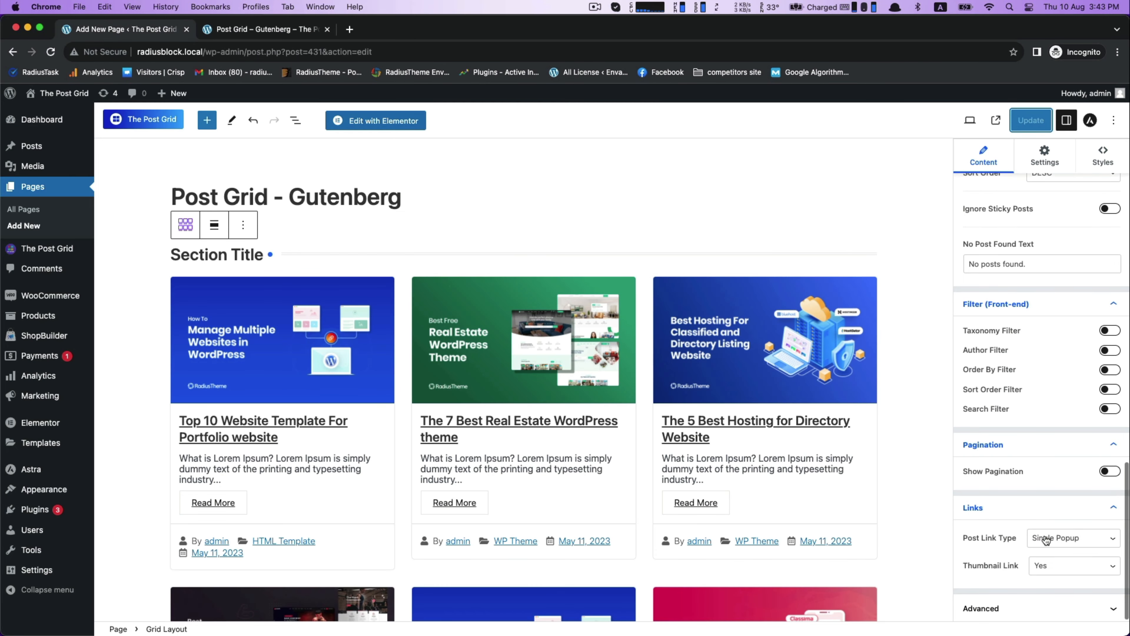
{"action": "left_click", "coordinate": [1052, 538]}
{"action": "left_click", "coordinate": [1056, 551]}
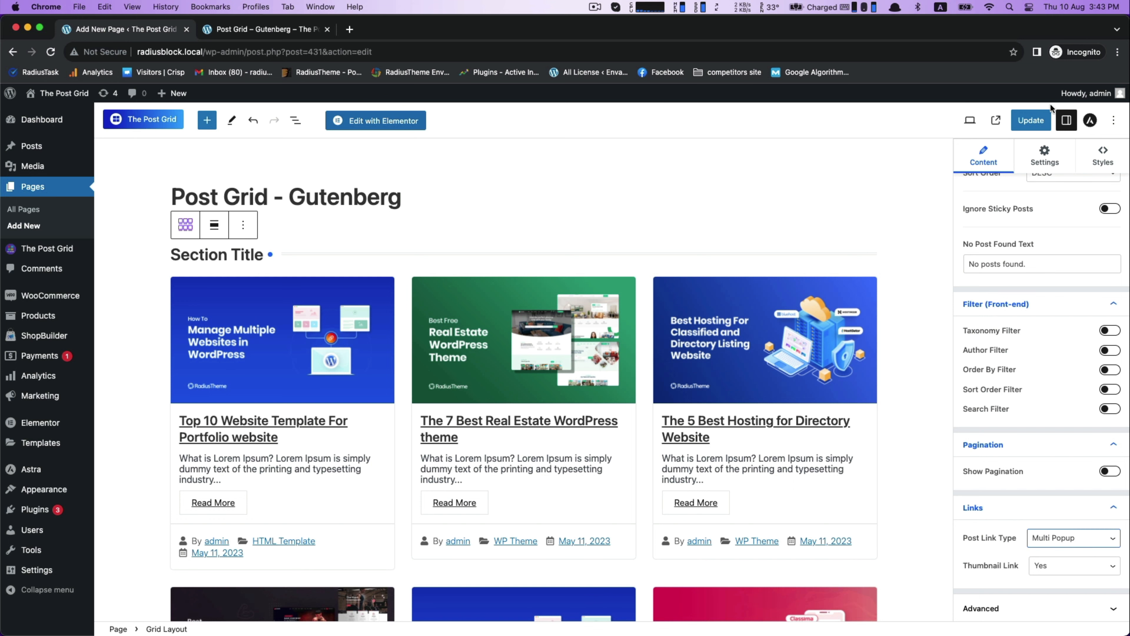
{"action": "left_click", "coordinate": [1039, 119]}
Reload the published page and view the Top 10 Website Template post in its multi popup.
{"action": "key", "text": "ctrl+Tab"}
{"action": "left_click", "coordinate": [50, 52]}
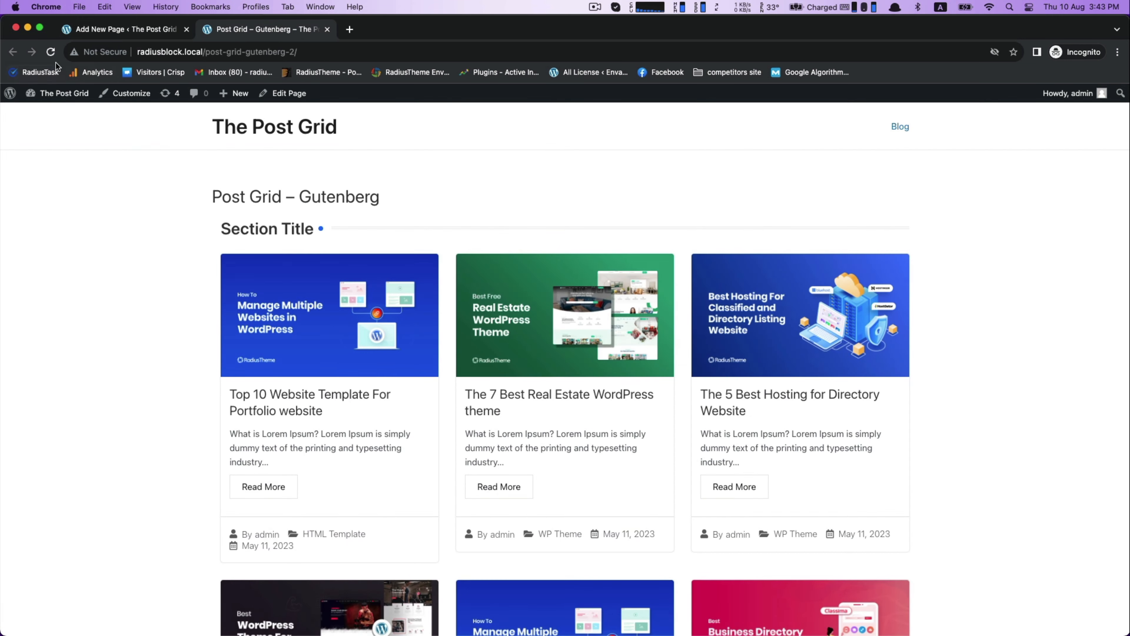
{"action": "scroll", "coordinate": [77, 153], "scroll_direction": "down", "scroll_amount": 3}
{"action": "left_click", "coordinate": [364, 321]}
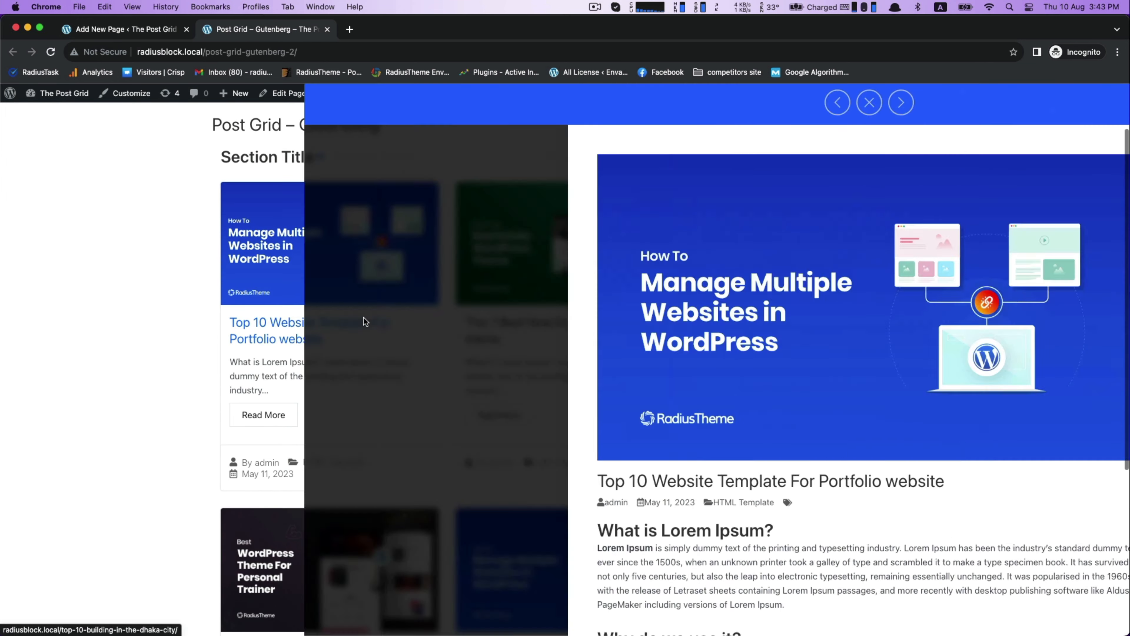
{"action": "scroll", "coordinate": [556, 179], "scroll_direction": "down", "scroll_amount": 5}
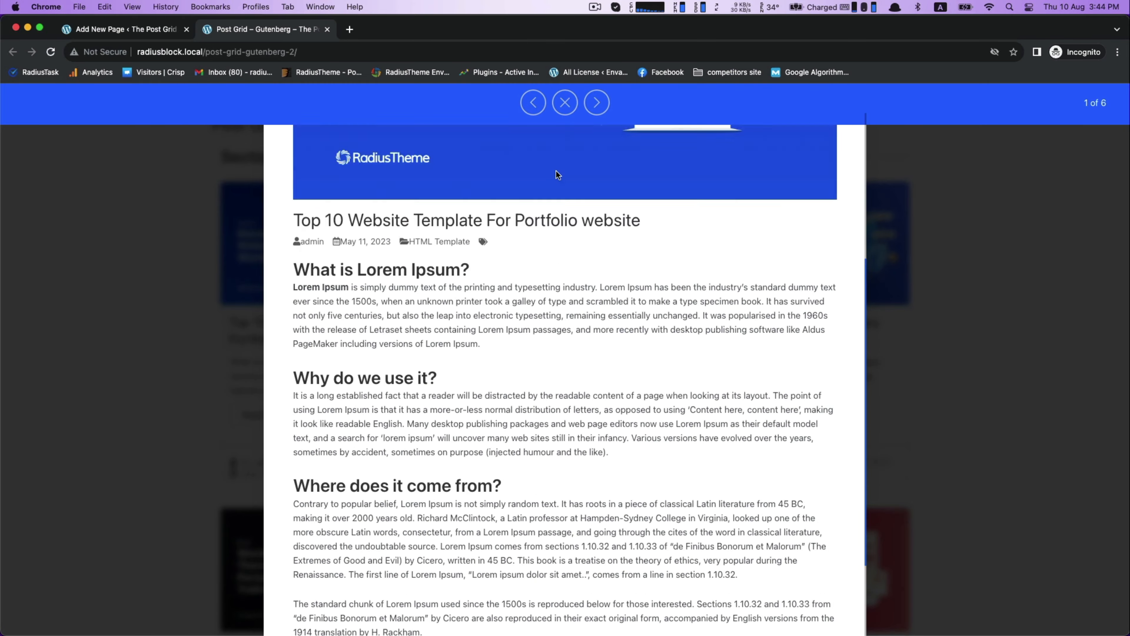
Browse forward through the multi popup to The 5 Best Hosting for Directory Website post, view it and close the popup.
{"action": "left_click", "coordinate": [597, 102]}
{"action": "left_click", "coordinate": [597, 102]}
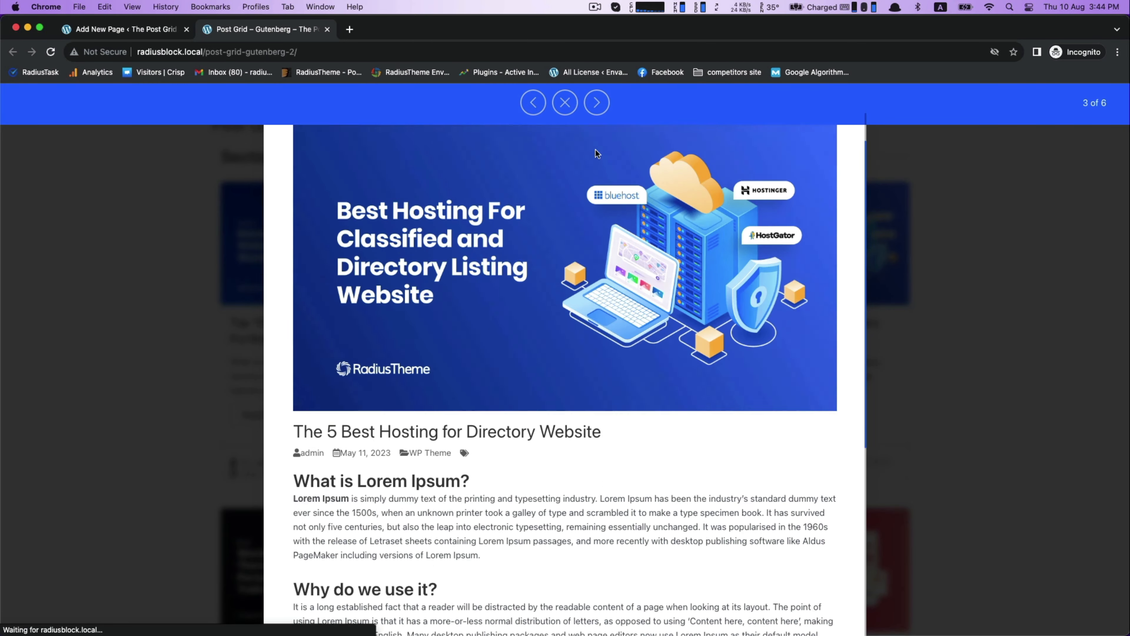
{"action": "scroll", "coordinate": [595, 150], "scroll_direction": "down", "scroll_amount": 7}
{"action": "scroll", "coordinate": [579, 134], "scroll_direction": "up", "scroll_amount": 8}
{"action": "left_click", "coordinate": [566, 103]}
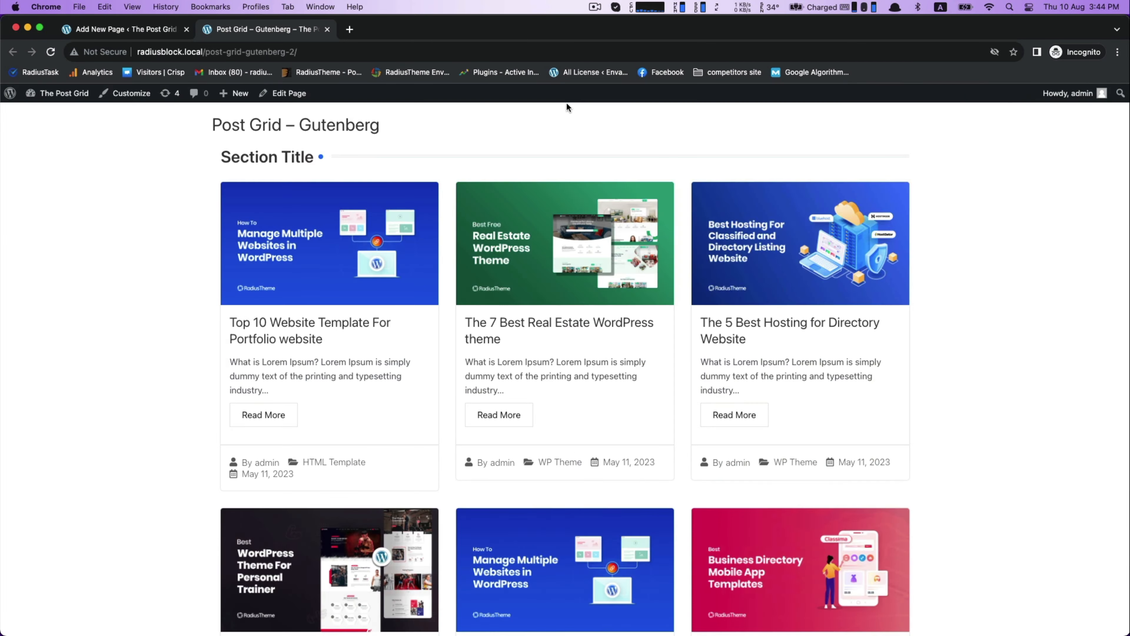
Return to the page editor, set Post Link Type to Link to details page and update the page.
{"action": "left_click", "coordinate": [135, 30]}
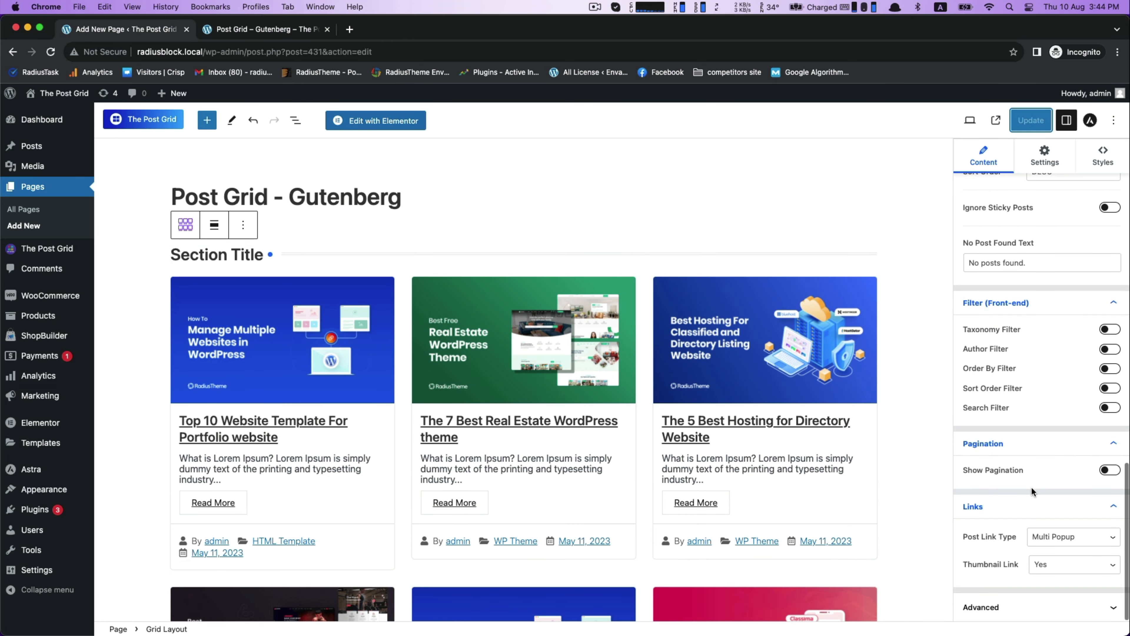
{"action": "left_click", "coordinate": [1039, 539]}
{"action": "left_click", "coordinate": [1059, 512]}
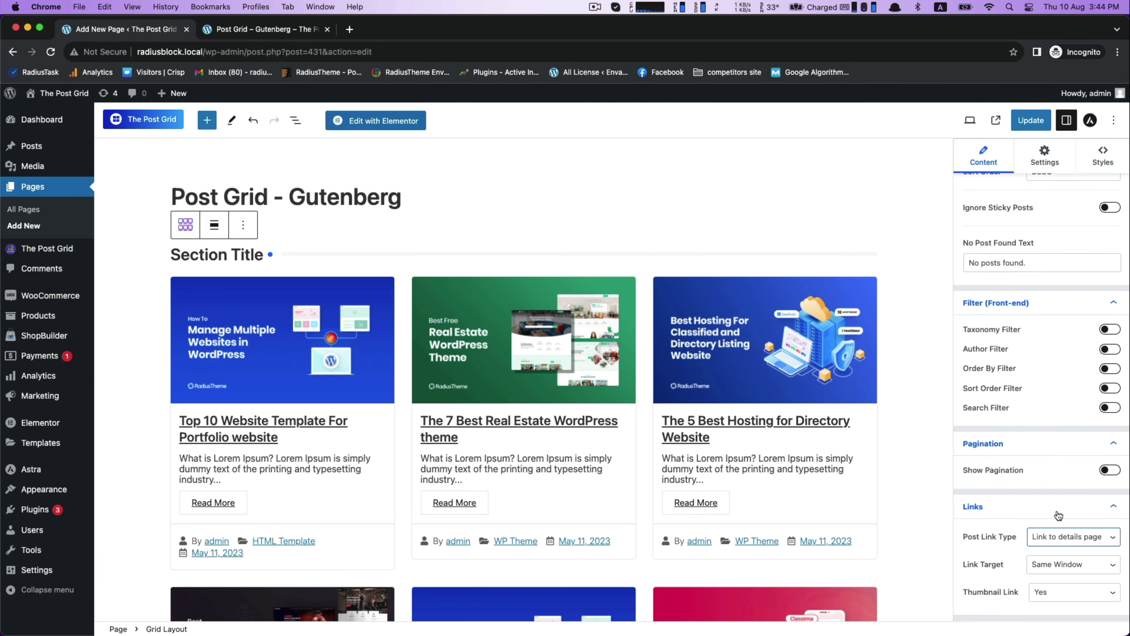
{"action": "left_click", "coordinate": [1031, 120]}
Open the Top 10 Website Template post from the published grid, view its details page and return to the grid.
{"action": "left_click", "coordinate": [265, 29]}
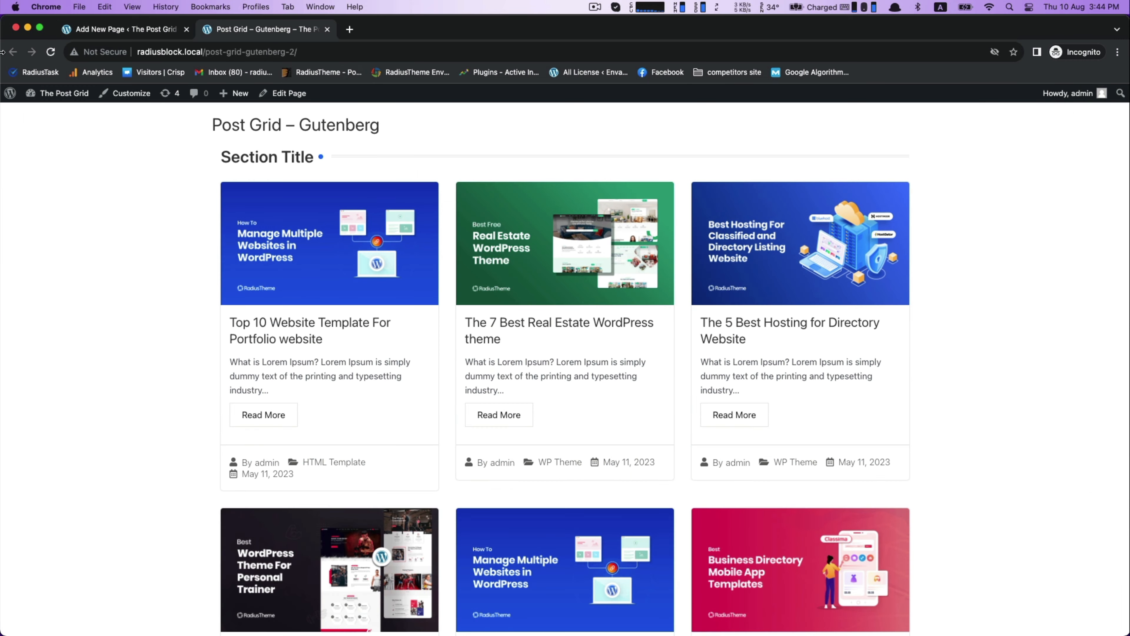
{"action": "left_click", "coordinate": [339, 328]}
{"action": "scroll", "coordinate": [344, 329], "scroll_direction": "down", "scroll_amount": 10}
{"action": "scroll", "coordinate": [344, 329], "scroll_direction": "down", "scroll_amount": 8}
{"action": "scroll", "coordinate": [344, 329], "scroll_direction": "up", "scroll_amount": 18}
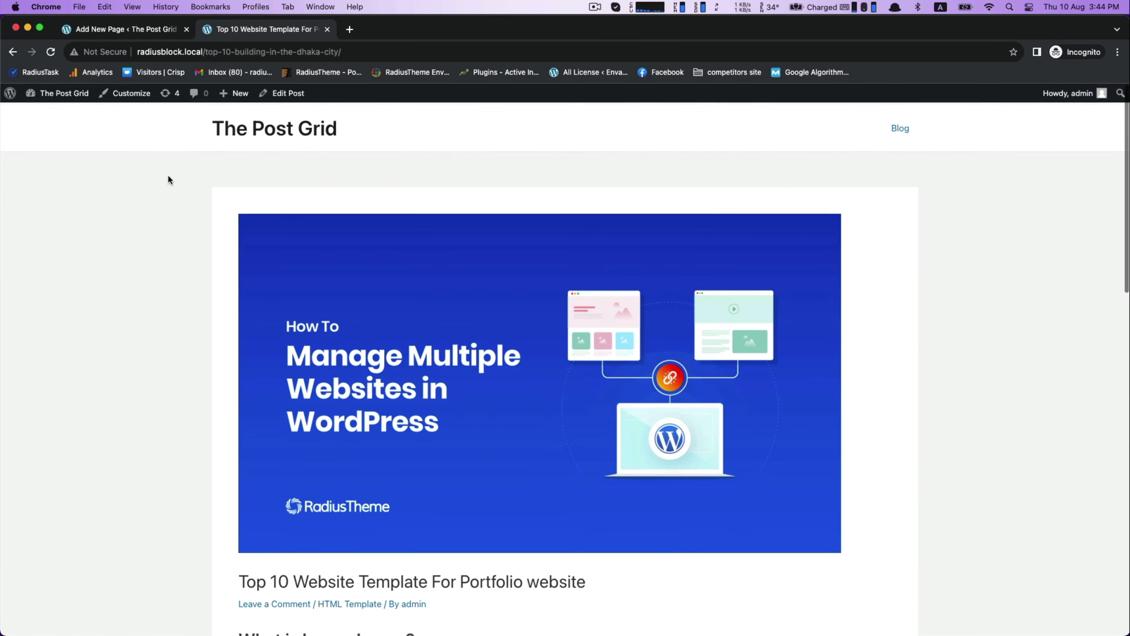
{"action": "left_click", "coordinate": [13, 52]}
Set Thumbnail Link to No in the page editor's Links settings, update the page and check the published grid.
{"action": "left_click", "coordinate": [108, 29]}
{"action": "scroll", "coordinate": [1051, 390], "scroll_direction": "down", "scroll_amount": 1}
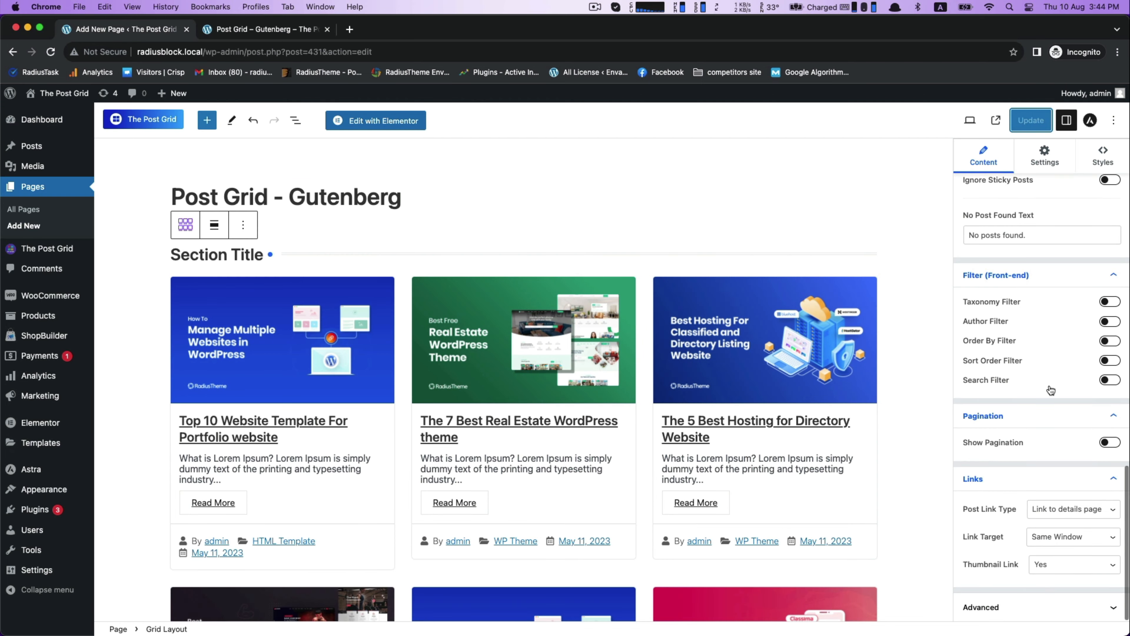
{"action": "left_click", "coordinate": [1065, 544]}
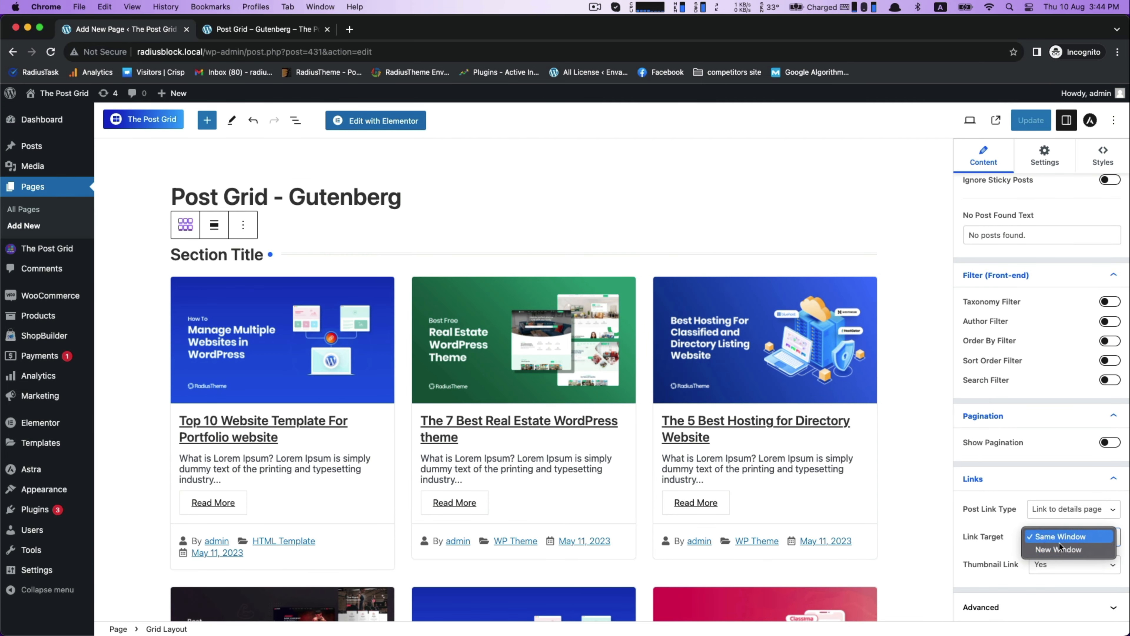
{"action": "left_click", "coordinate": [989, 549]}
{"action": "left_click", "coordinate": [1033, 572]}
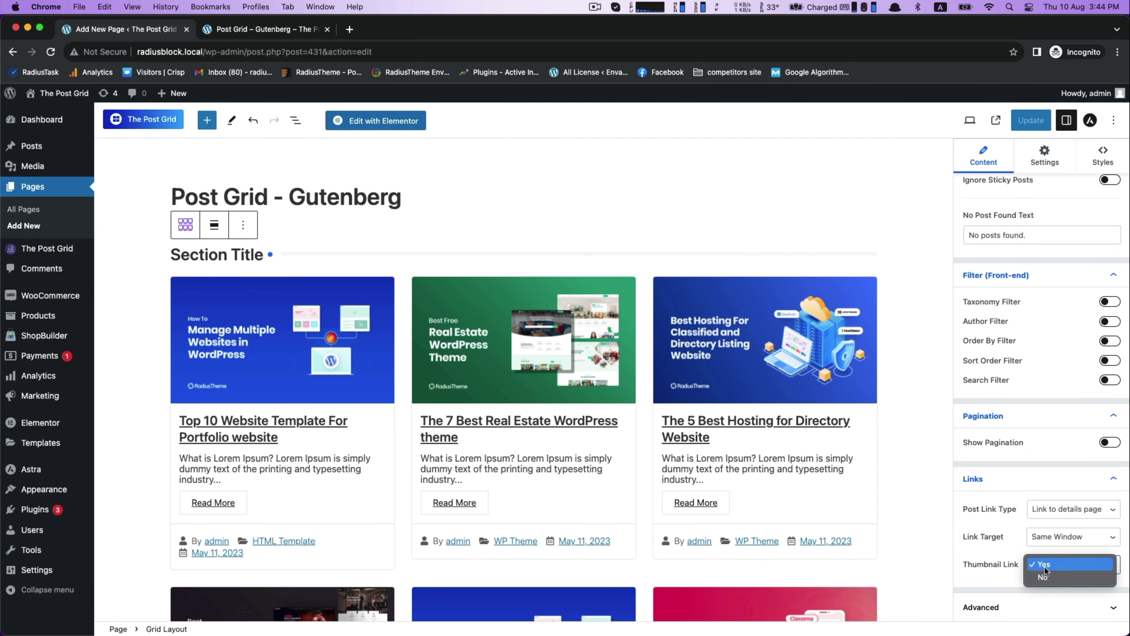
{"action": "left_click", "coordinate": [1046, 576]}
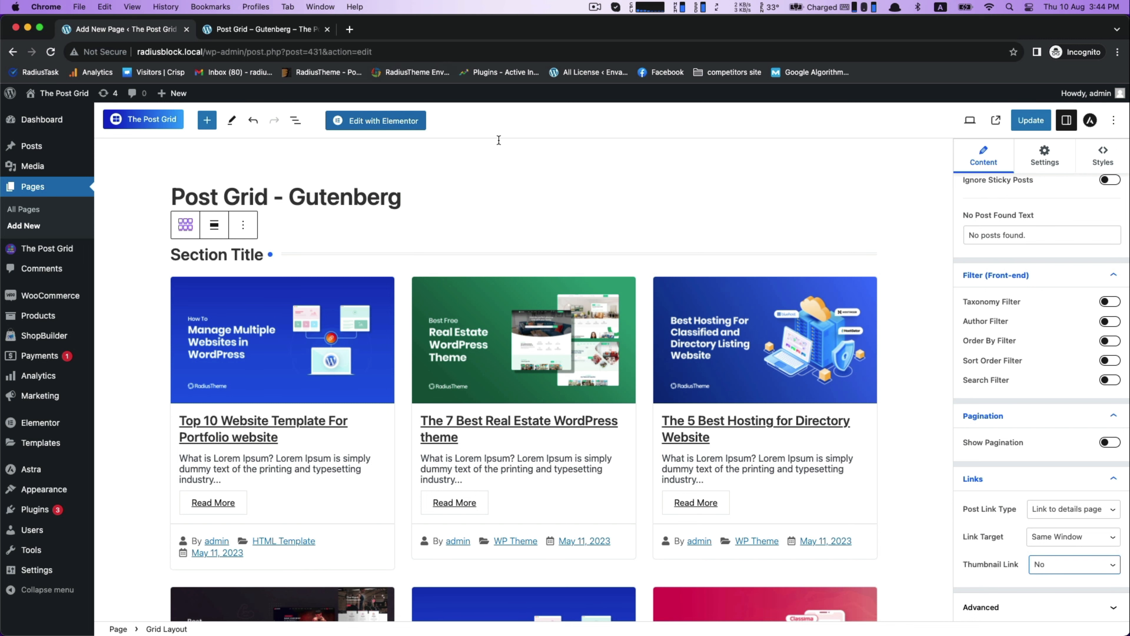
{"action": "left_click", "coordinate": [1033, 121]}
{"action": "key", "text": "ctrl+Tab"}
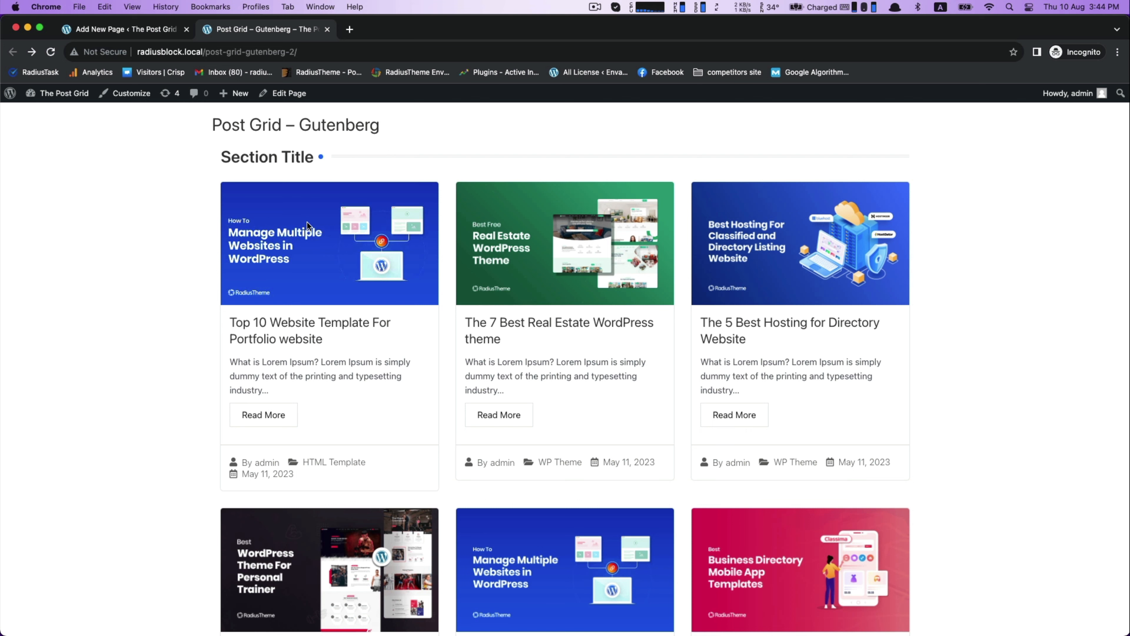
Return to the page editor, set Thumbnail Link to Yes and update the page.
{"action": "key", "text": "ctrl+shift+Tab"}
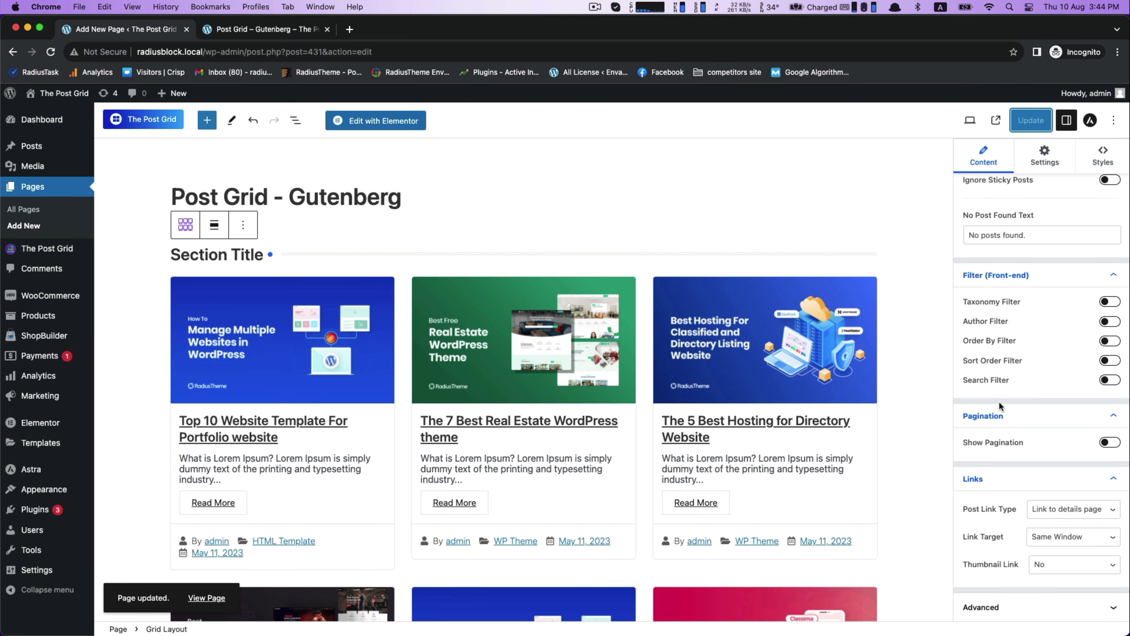
{"action": "left_click", "coordinate": [1053, 570]}
{"action": "left_click", "coordinate": [1036, 555]}
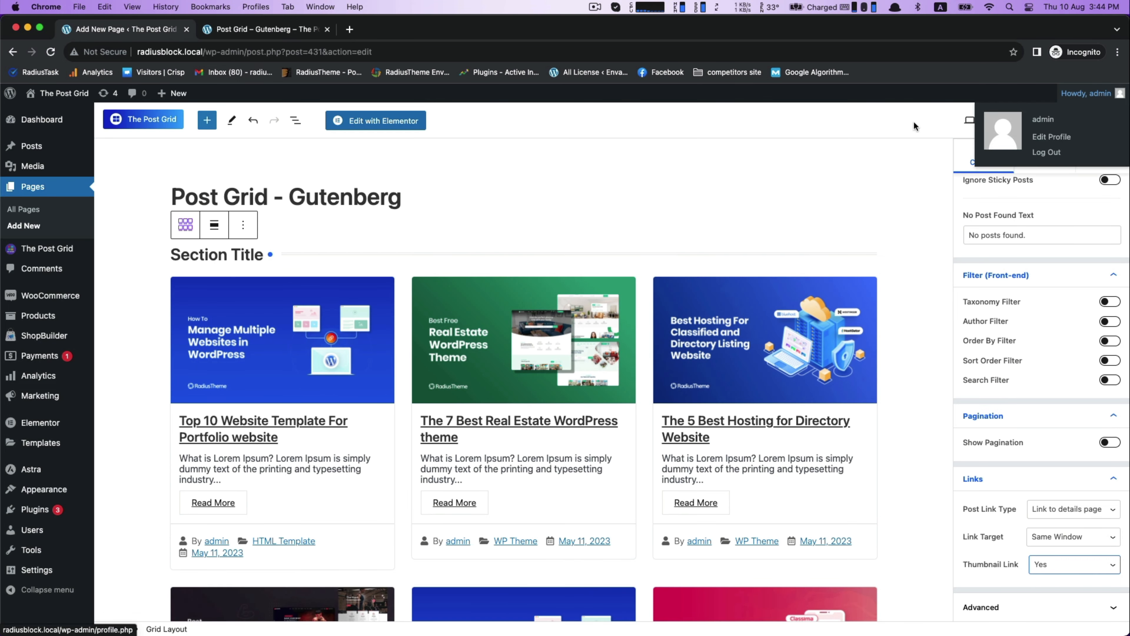
{"action": "left_click", "coordinate": [1030, 120]}
Test the Top 10 Website Template post's thumbnail link on the published page and return to the grid.
{"action": "left_click", "coordinate": [276, 35]}
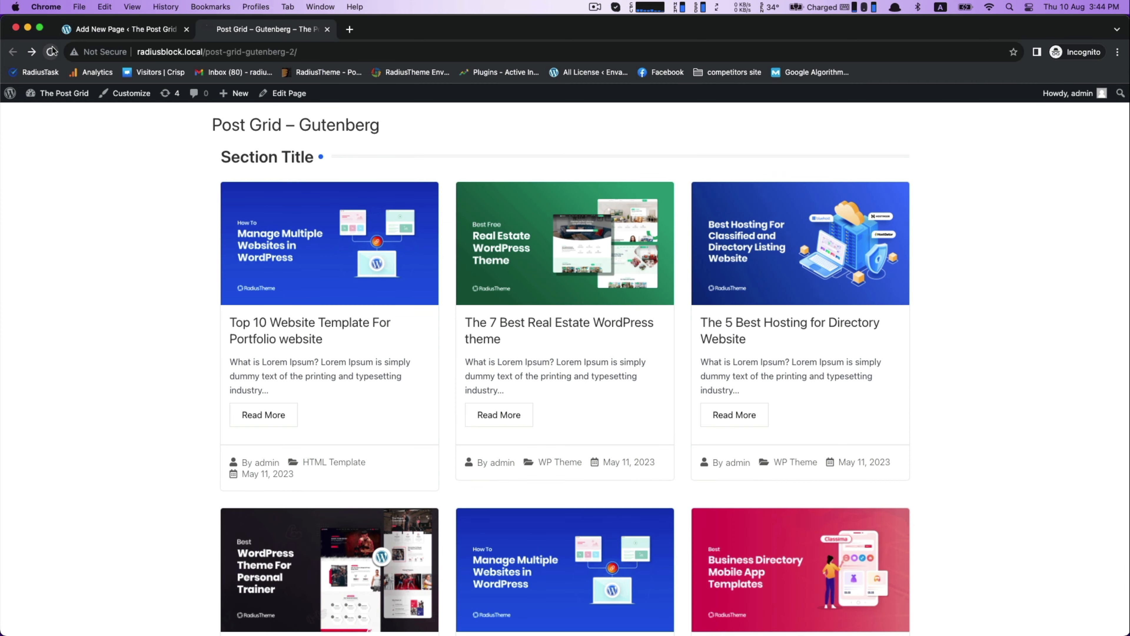
{"action": "left_click", "coordinate": [361, 256]}
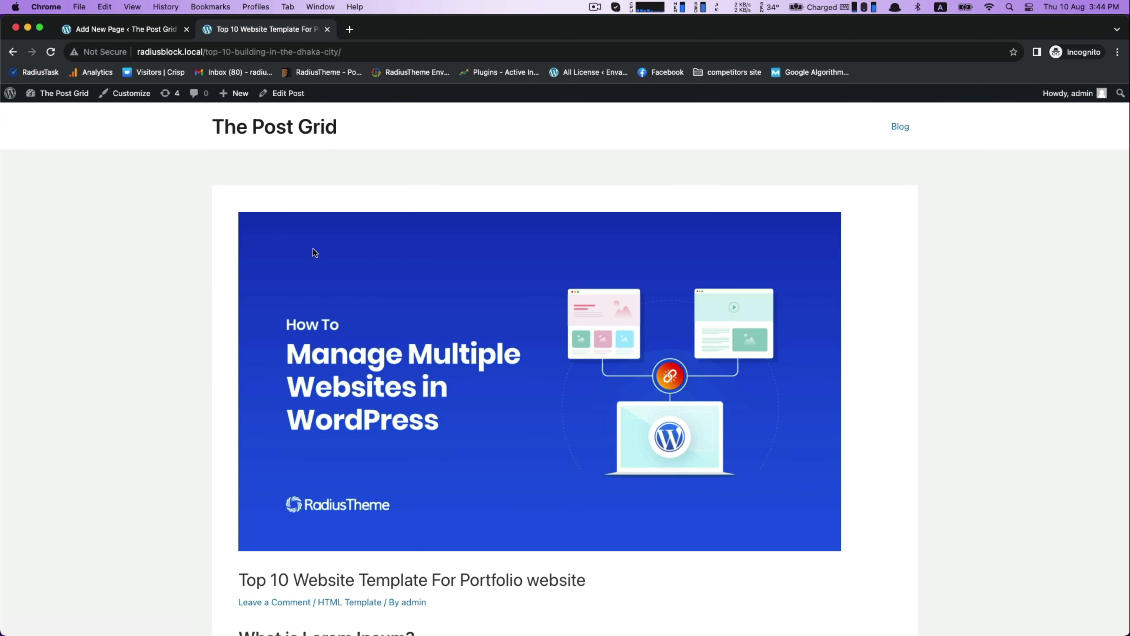
{"action": "left_click", "coordinate": [12, 52]}
Open the grid block's Field Selection settings in the page editor and turn off Section Title.
{"action": "left_click", "coordinate": [146, 31]}
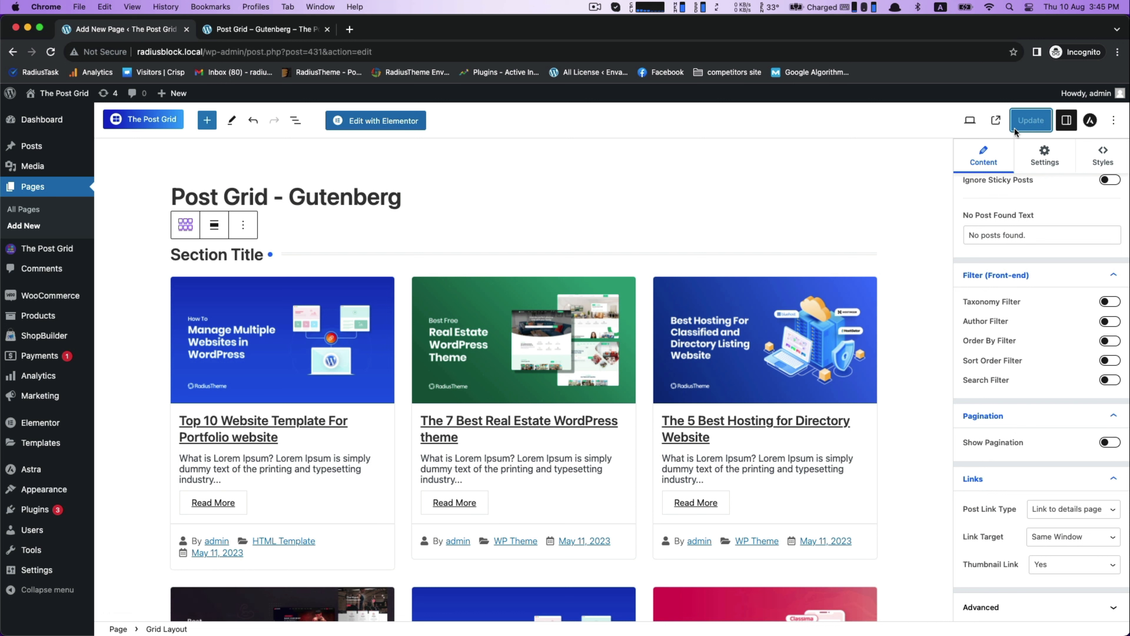
{"action": "left_click", "coordinate": [1044, 156]}
{"action": "scroll", "coordinate": [997, 200], "scroll_direction": "up", "scroll_amount": 3}
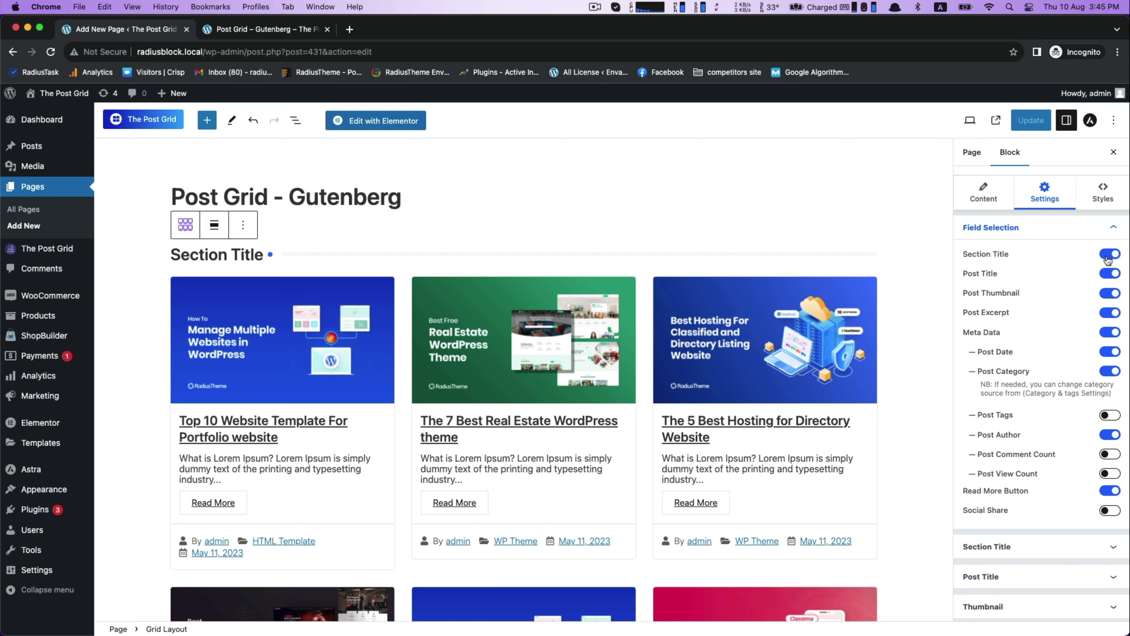
{"action": "left_click", "coordinate": [1108, 260]}
{"action": "left_click", "coordinate": [1111, 258]}
{"action": "left_click", "coordinate": [1108, 255]}
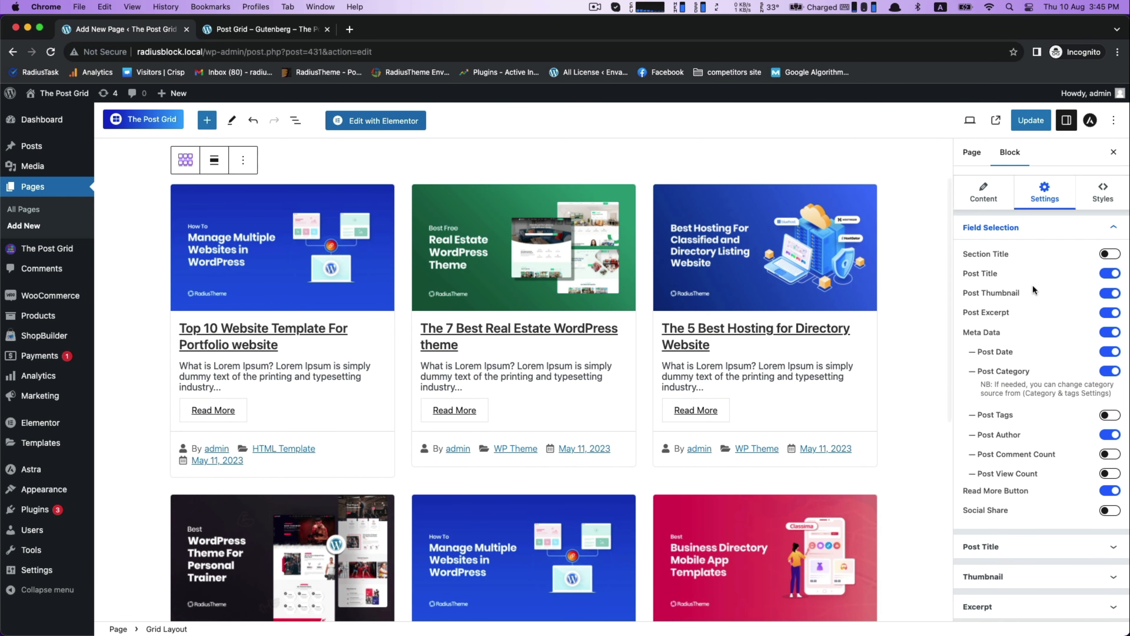
Toggle Post Title and Post Excerpt off and back on to preview the grid without each field.
{"action": "left_click", "coordinate": [1105, 275]}
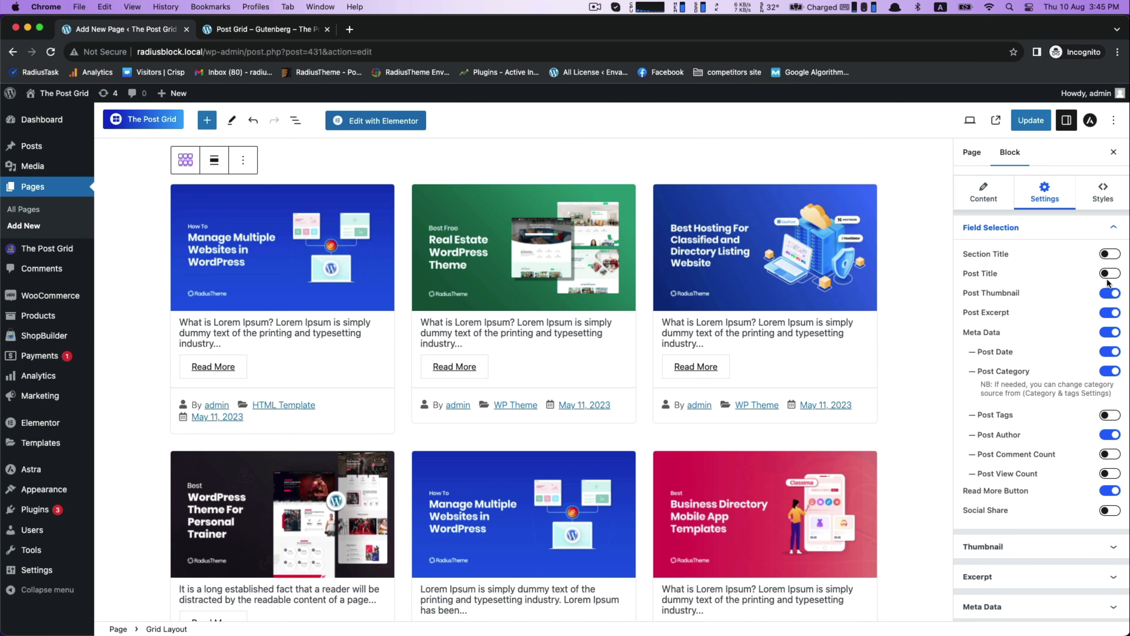
{"action": "left_click", "coordinate": [1114, 276]}
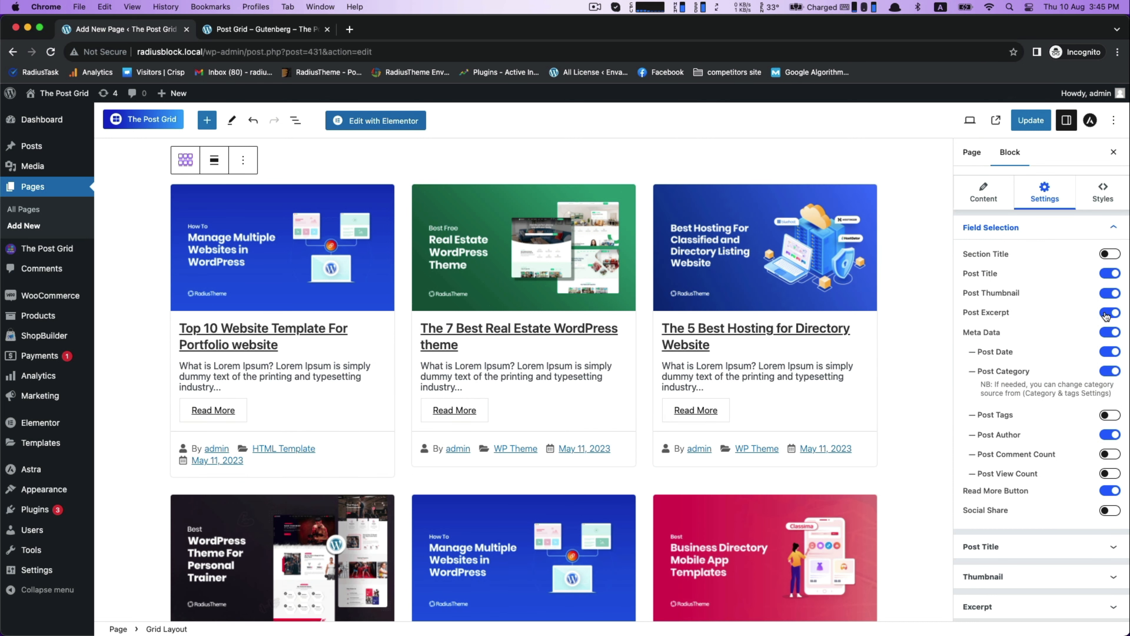
{"action": "left_click", "coordinate": [1107, 314]}
{"action": "left_click", "coordinate": [1108, 314]}
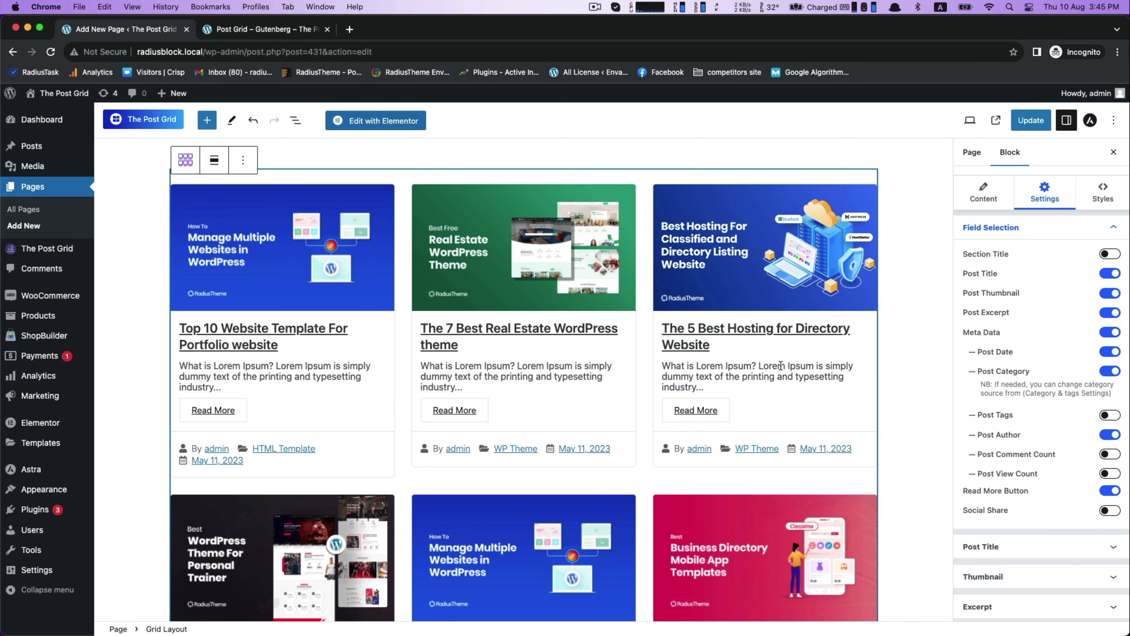
Turn off Meta Data and Read More Button in the field selection.
{"action": "left_click", "coordinate": [1110, 332]}
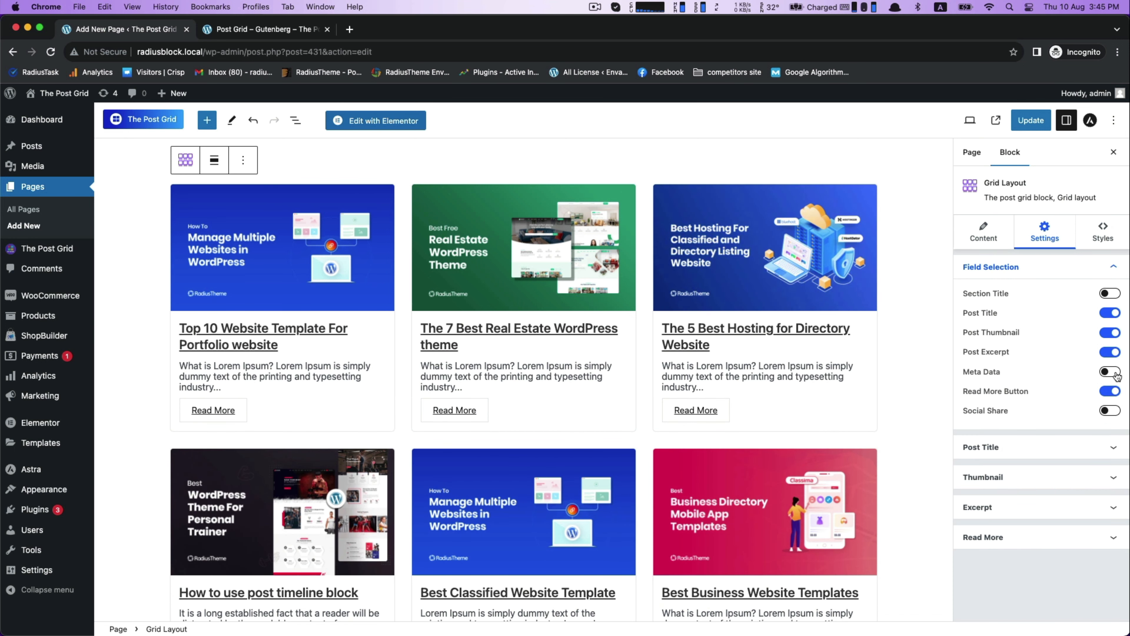
{"action": "left_click", "coordinate": [1103, 392]}
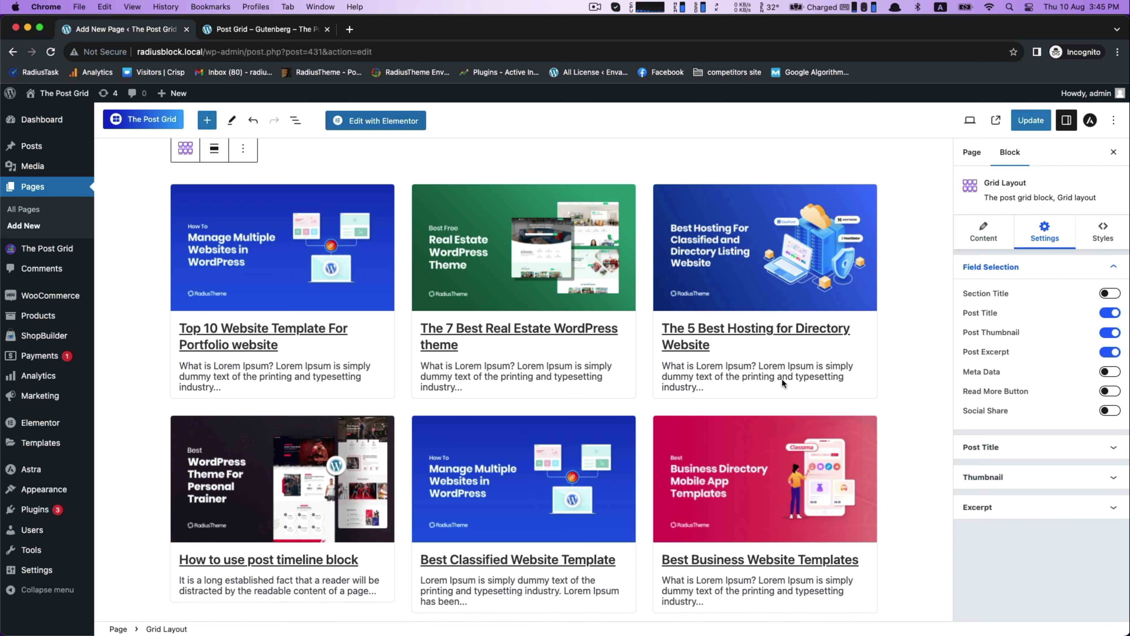
{"action": "left_click", "coordinate": [1115, 393]}
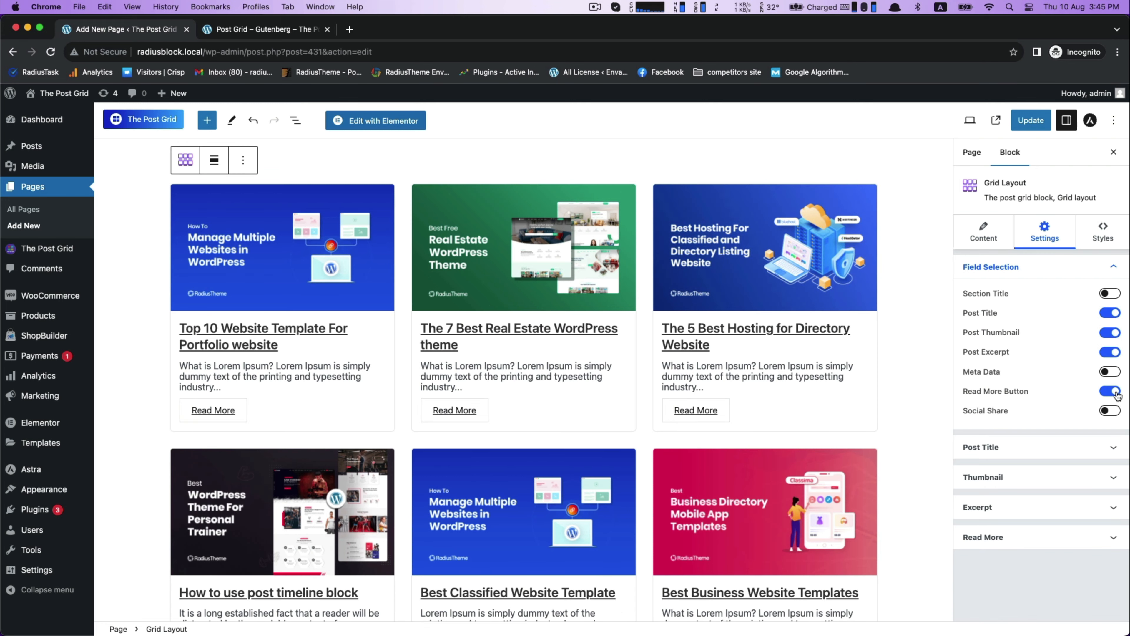
{"action": "scroll", "coordinate": [751, 359], "scroll_direction": "down", "scroll_amount": 3}
{"action": "scroll", "coordinate": [750, 360], "scroll_direction": "up", "scroll_amount": 2}
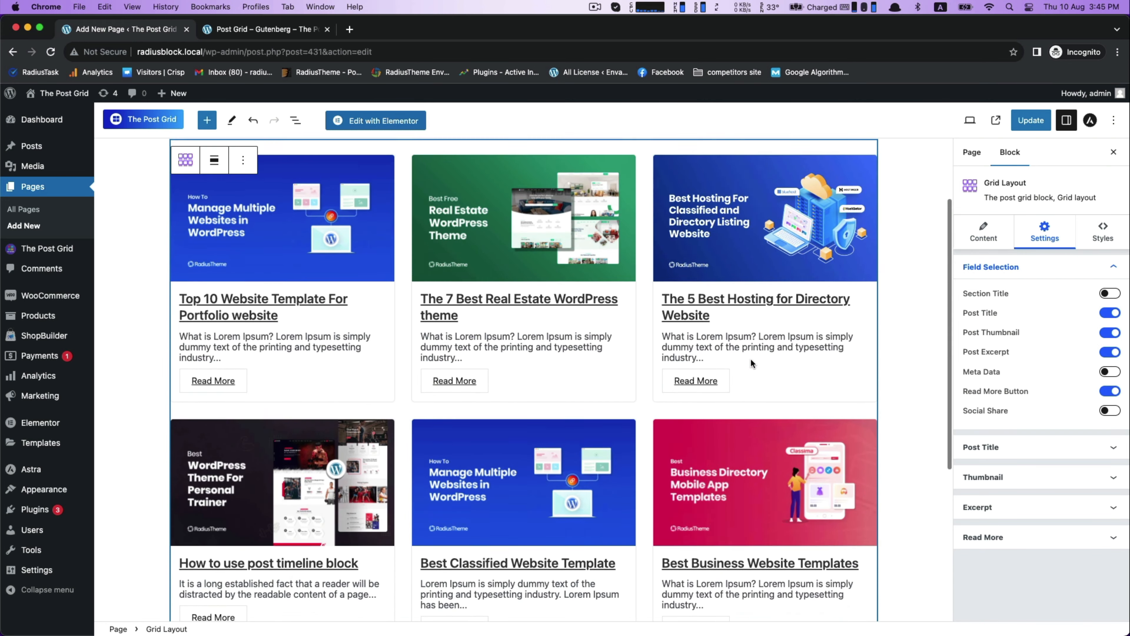
{"action": "left_click", "coordinate": [1106, 393]}
{"action": "scroll", "coordinate": [740, 390], "scroll_direction": "down", "scroll_amount": 4}
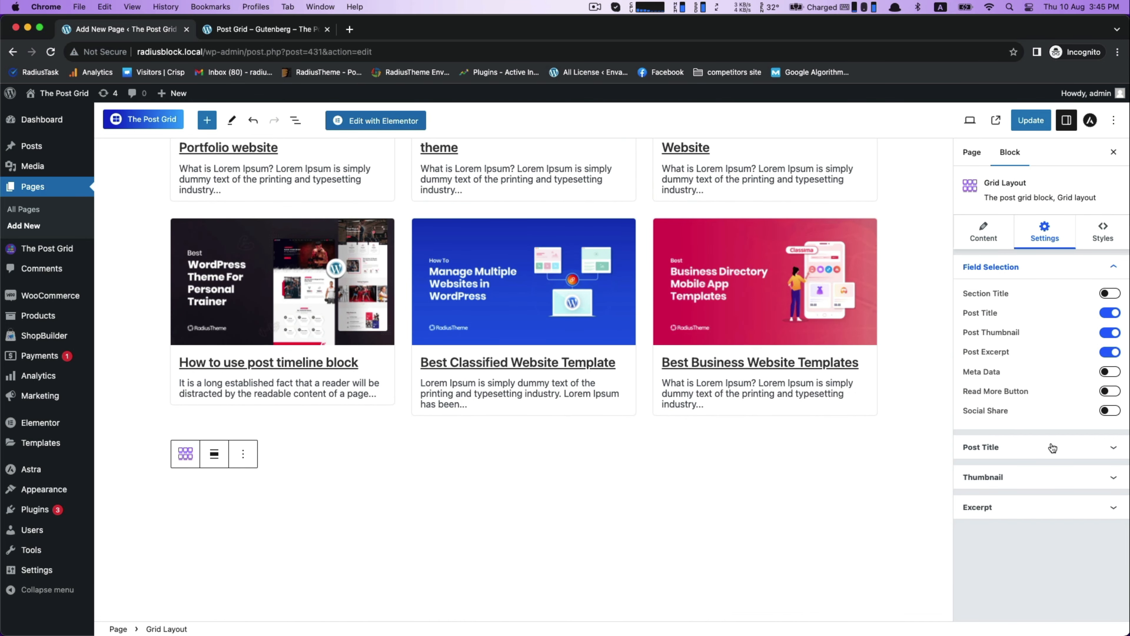
Open the Post Title settings and set Title Tags to H2.
{"action": "scroll", "coordinate": [864, 401], "scroll_direction": "up", "scroll_amount": 5}
{"action": "left_click", "coordinate": [975, 447]}
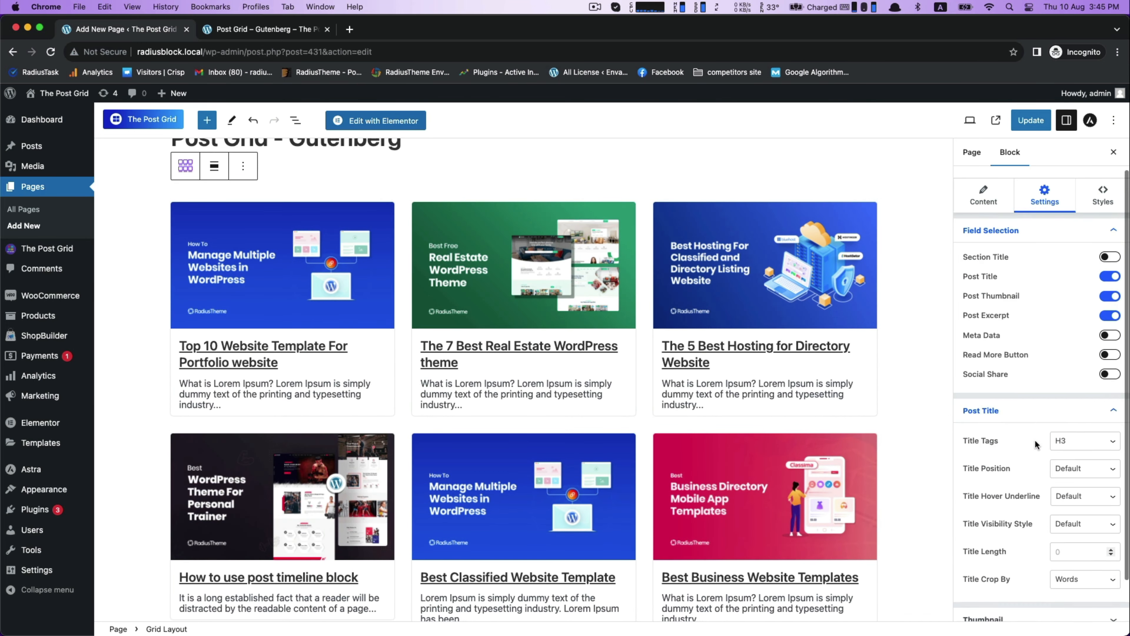
{"action": "left_click", "coordinate": [1073, 397]}
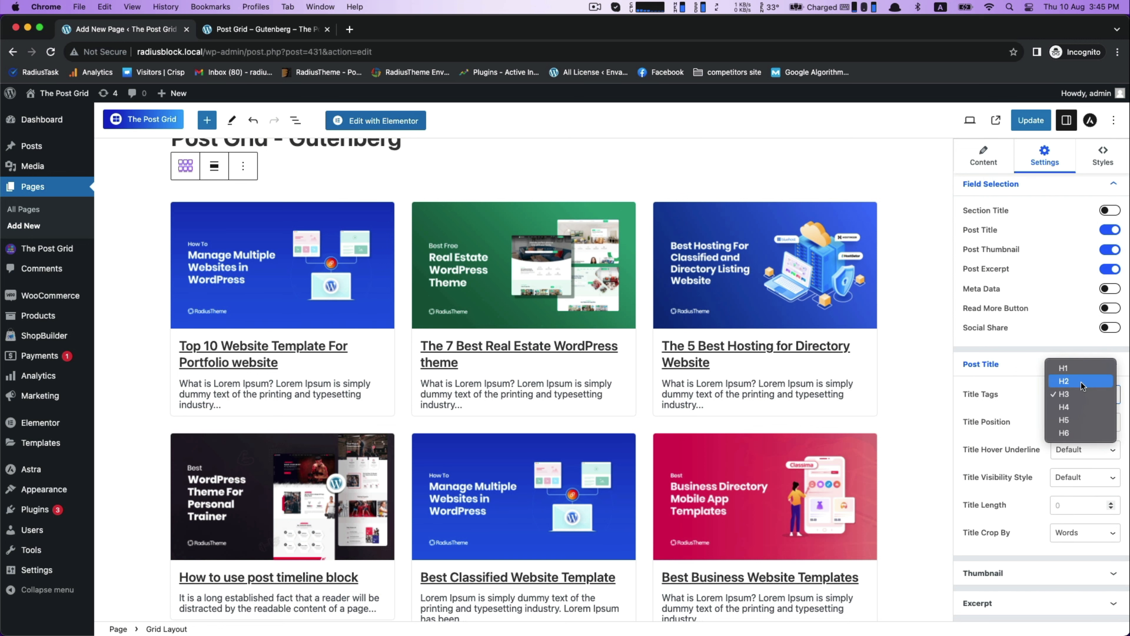
{"action": "left_click", "coordinate": [1070, 382]}
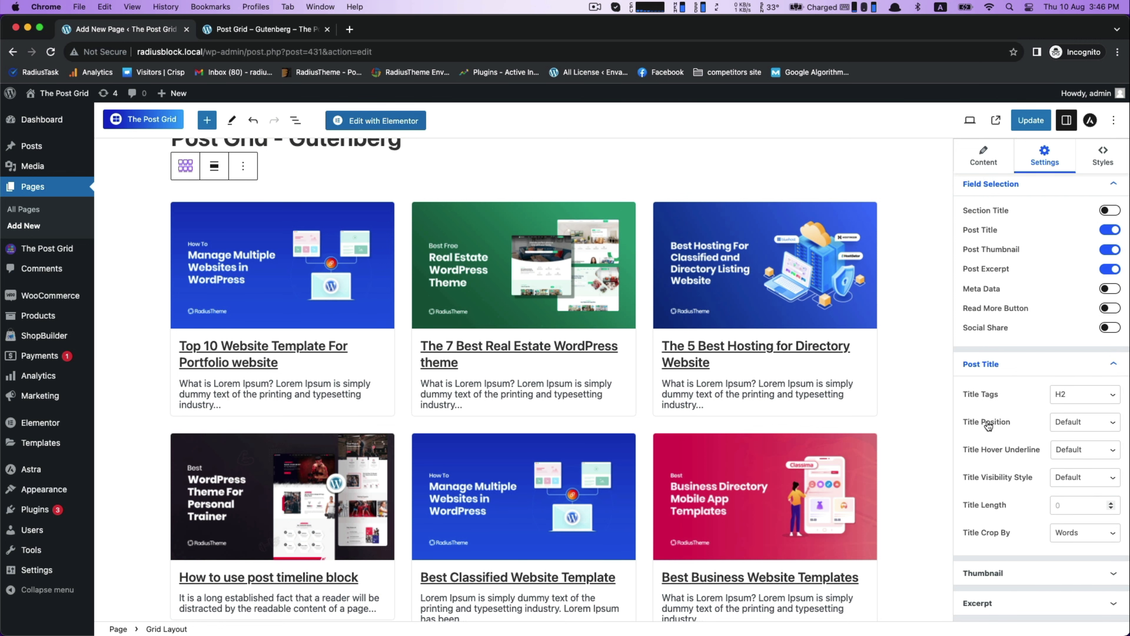
Compare the Above Image and Below Image title positions, choose Above Image, and set Title Hover Underline to Enable.
{"action": "left_click", "coordinate": [1066, 423]}
{"action": "left_click", "coordinate": [1068, 435]}
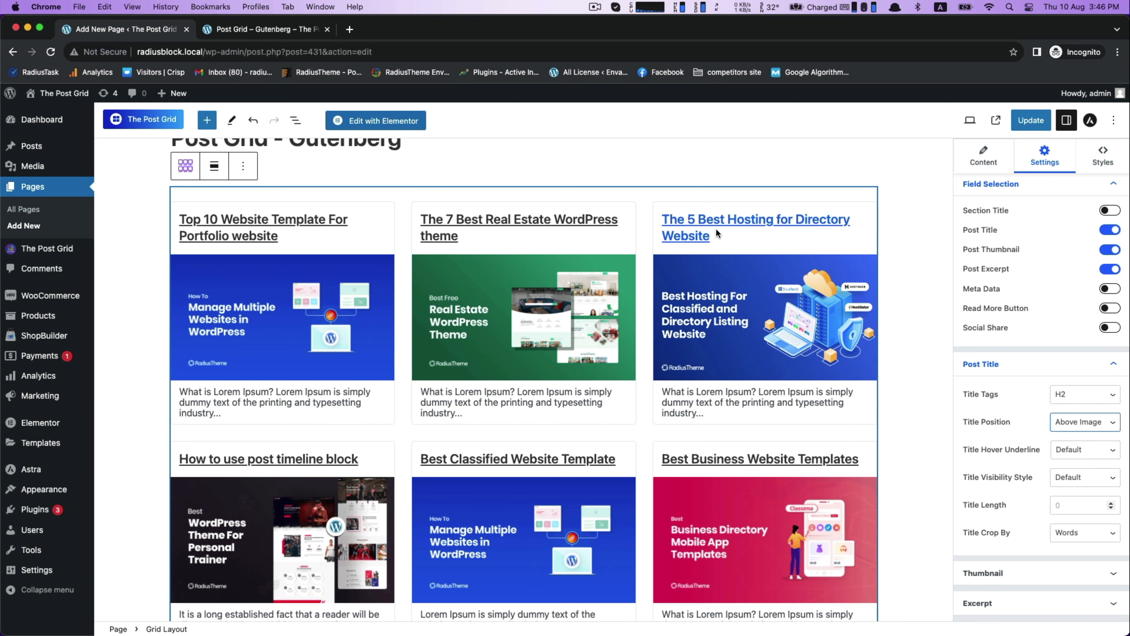
{"action": "left_click", "coordinate": [1063, 423]}
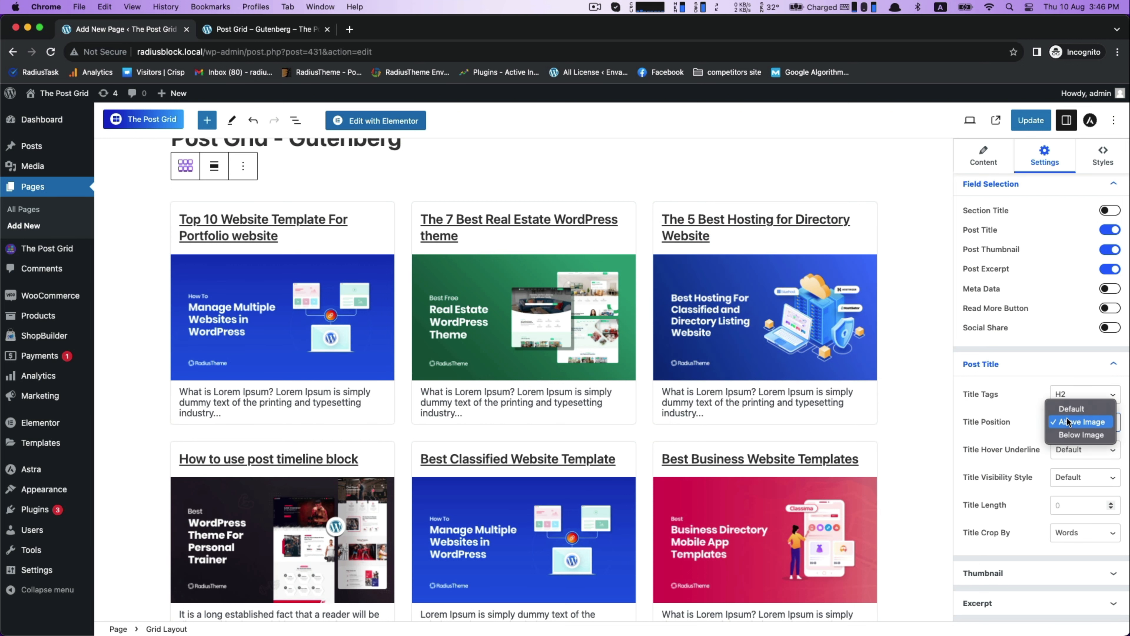
{"action": "left_click", "coordinate": [1067, 435]}
{"action": "left_click", "coordinate": [1062, 422]}
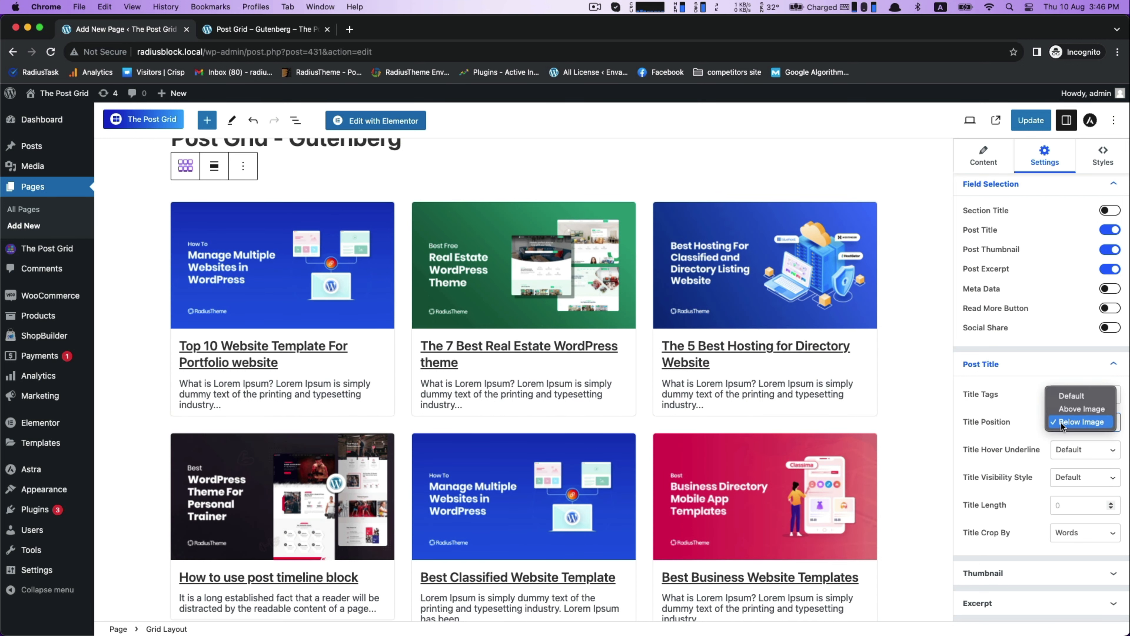
{"action": "left_click", "coordinate": [1068, 410]}
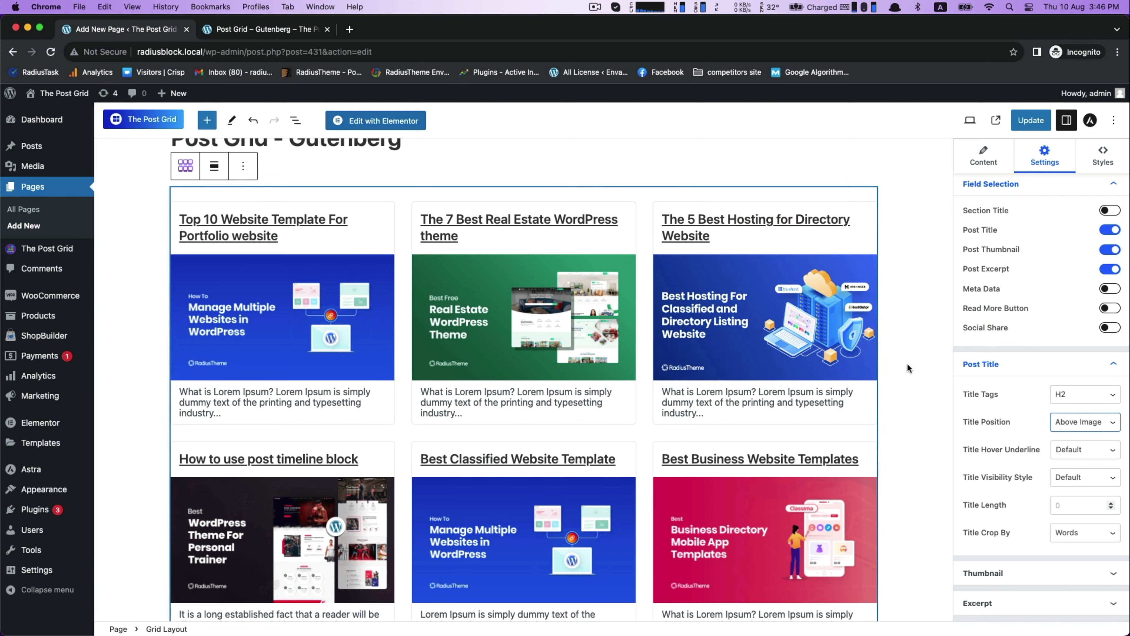
{"action": "left_click", "coordinate": [1079, 449]}
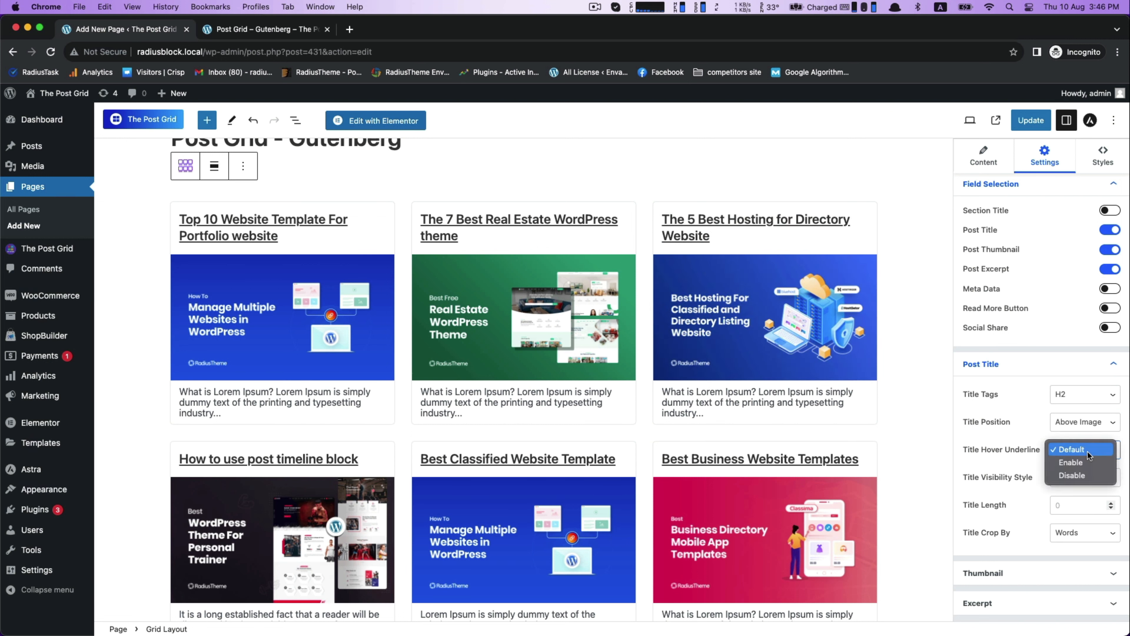
{"action": "left_click", "coordinate": [1070, 464]}
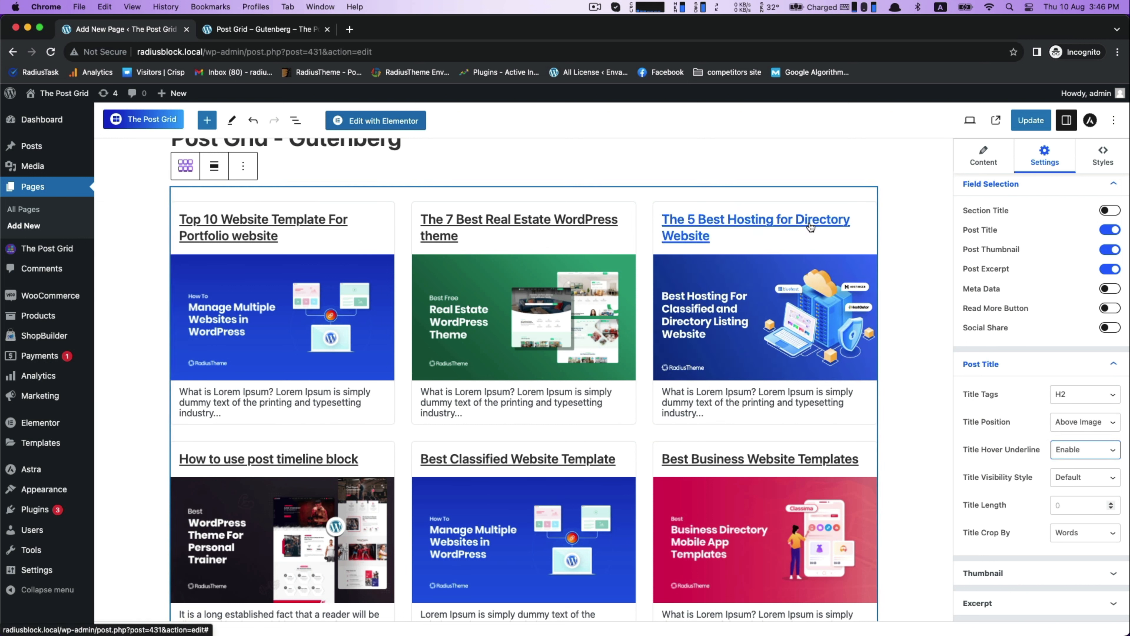
Set Title Hover Underline back to Default and view the Title Crop By options, keeping Words.
{"action": "left_click", "coordinate": [1080, 449]}
{"action": "left_click", "coordinate": [1079, 463]}
{"action": "left_click", "coordinate": [1080, 450]}
{"action": "left_click", "coordinate": [1079, 425]}
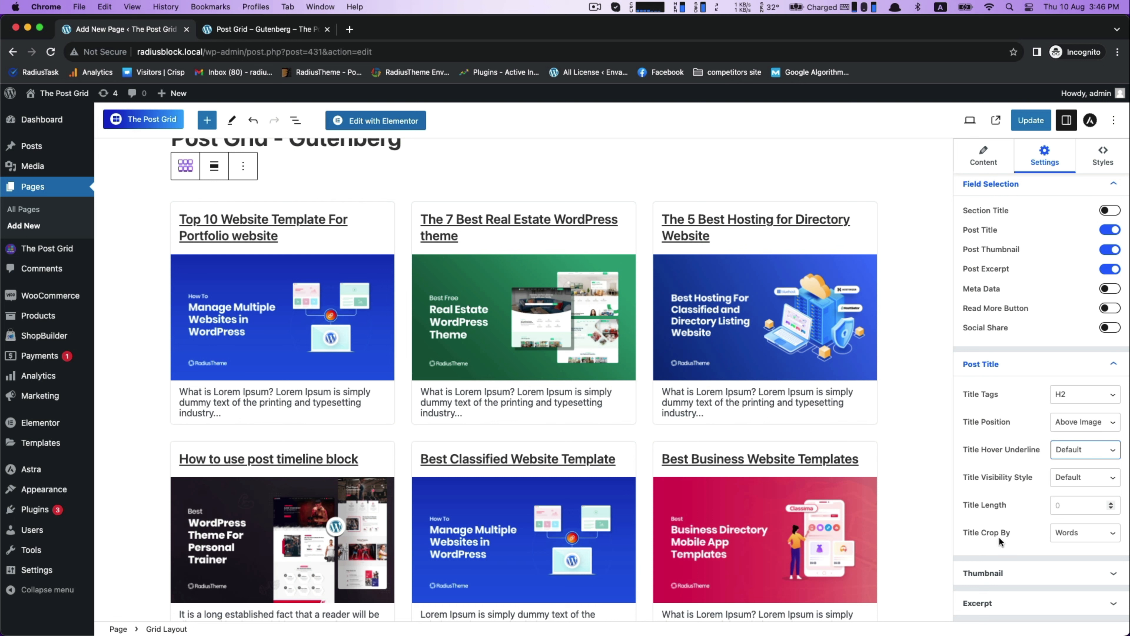
{"action": "left_click", "coordinate": [1060, 540]}
{"action": "left_click", "coordinate": [1000, 542]}
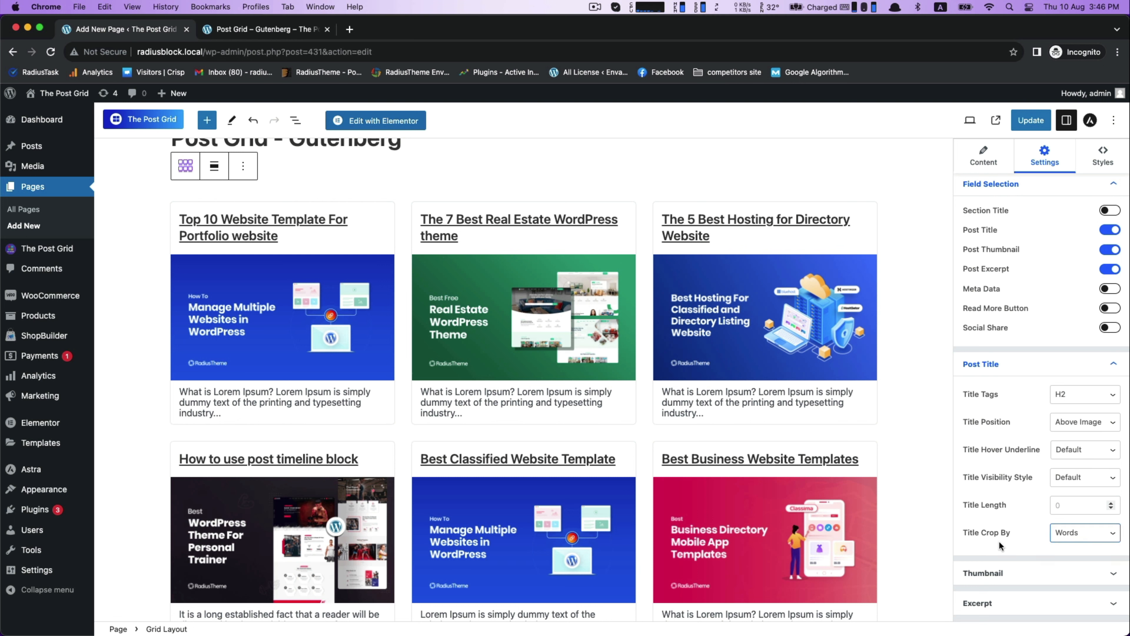
Open the Thumbnail settings, try a different Image Height and reset it.
{"action": "left_click", "coordinate": [992, 573]}
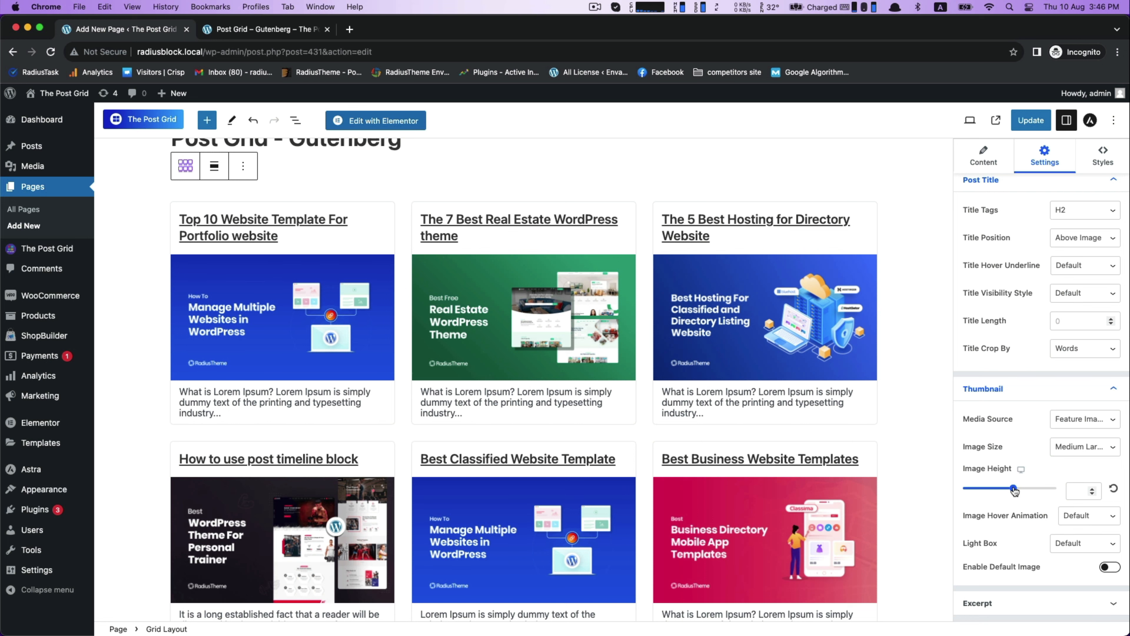
{"action": "left_click_drag", "start_coordinate": [1014, 489], "coordinate": [983, 491]}
{"action": "left_click", "coordinate": [1111, 489]}
Open the Excerpt settings, preview the grid with an Excerpt Limit of 150, and restore the limit to 100.
{"action": "left_click", "coordinate": [1018, 598]}
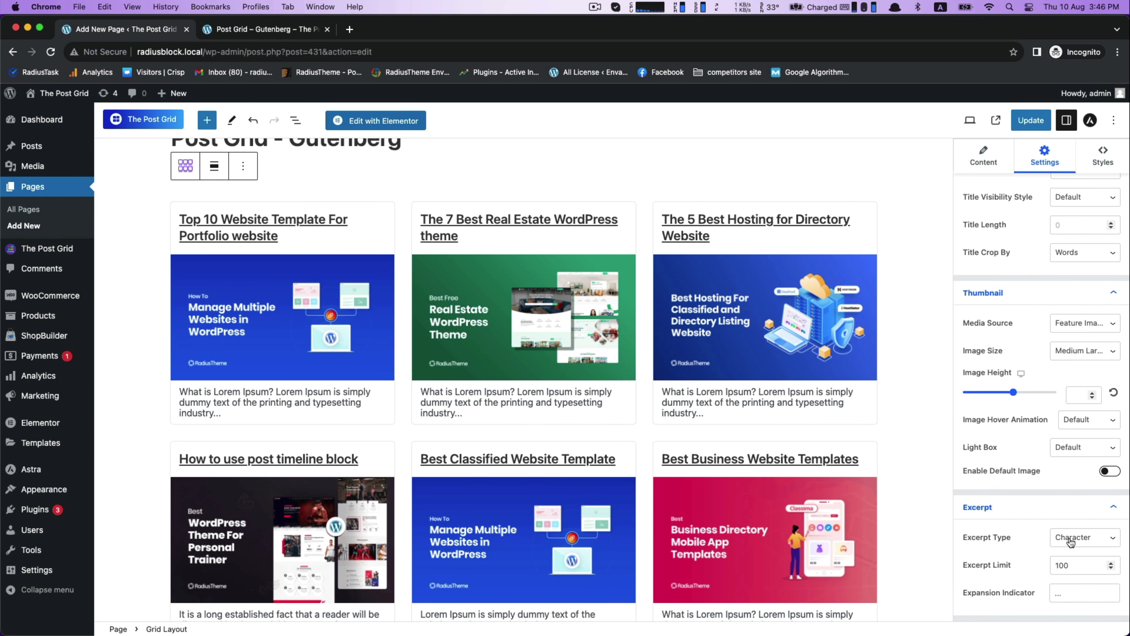
{"action": "double_click", "coordinate": [1076, 565]}
{"action": "type", "text": "1"}
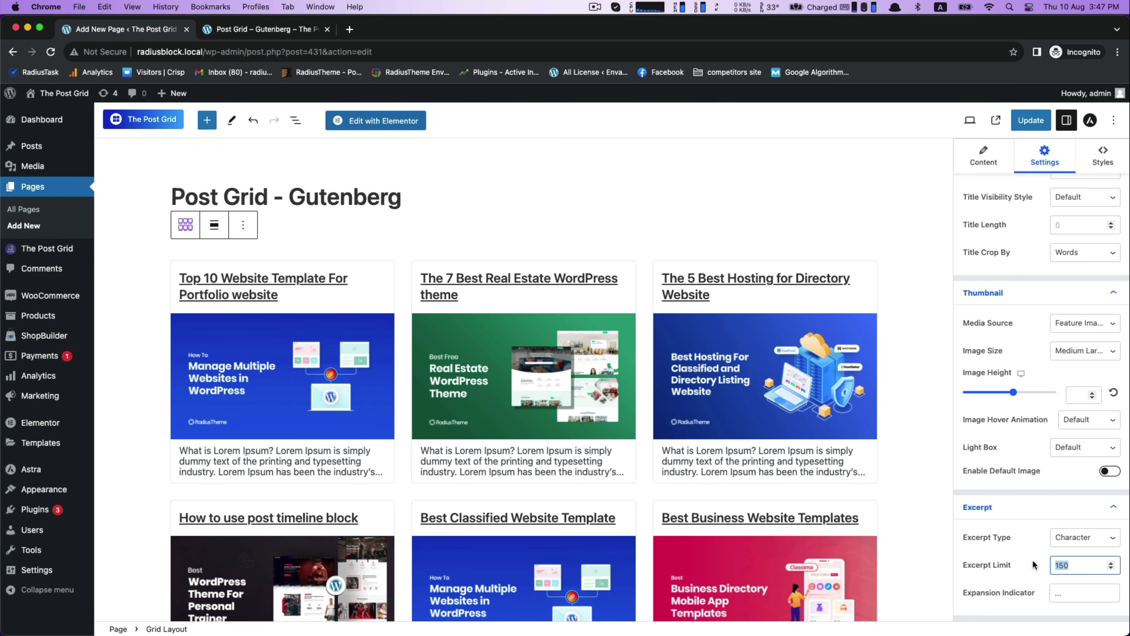
{"action": "type", "text": "100"}
{"action": "scroll", "coordinate": [817, 359], "scroll_direction": "down", "scroll_amount": 5}
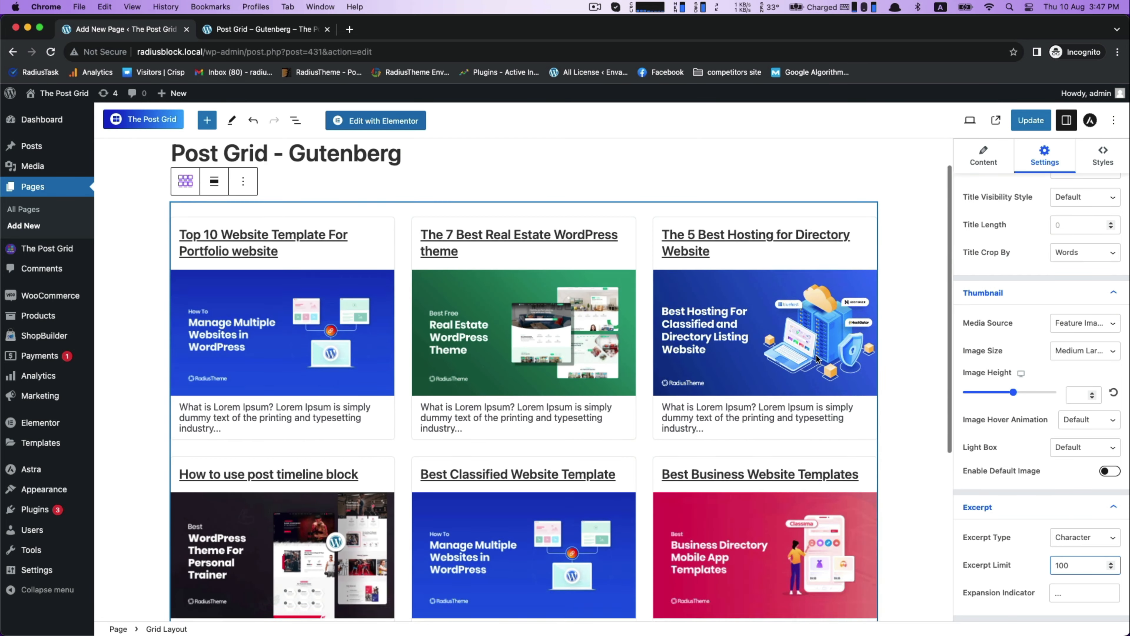
{"action": "scroll", "coordinate": [816, 354], "scroll_direction": "up", "scroll_amount": 5}
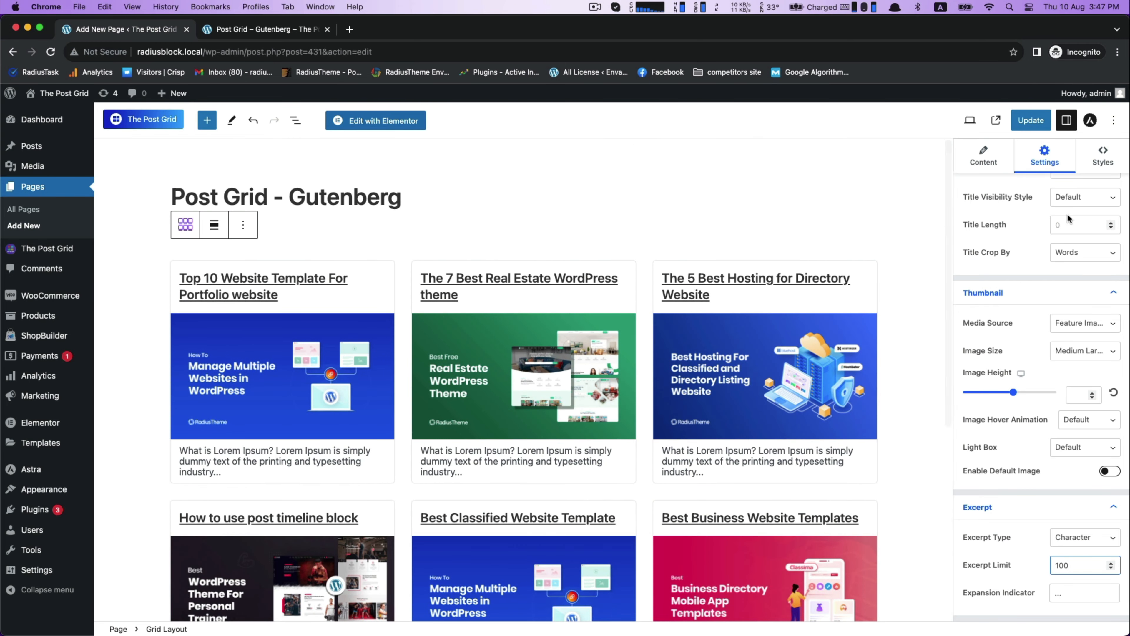
Open the Post Title typography styles, try a font size of 30 px and reset it.
{"action": "scroll", "coordinate": [1064, 230], "scroll_direction": "up", "scroll_amount": 8}
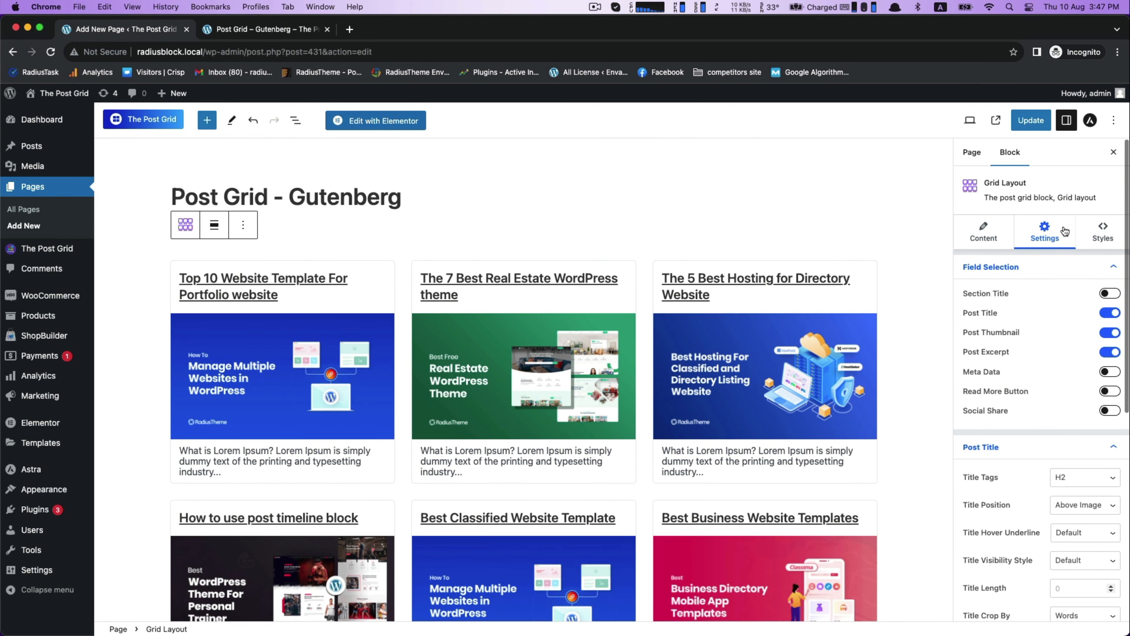
{"action": "left_click", "coordinate": [1094, 246]}
{"action": "left_click", "coordinate": [1003, 268]}
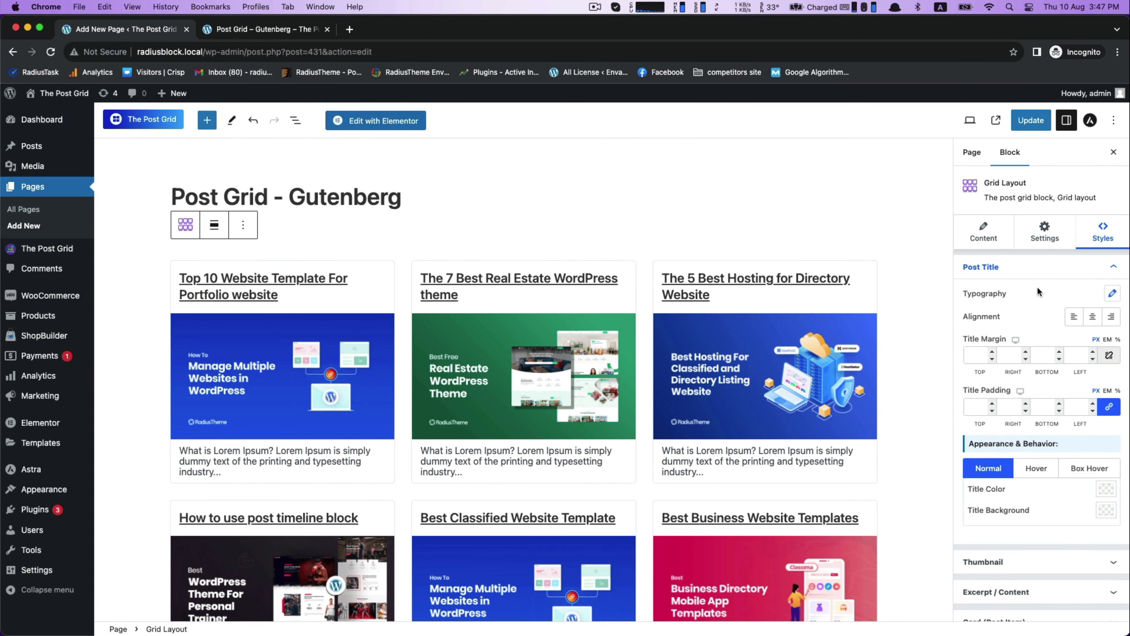
{"action": "left_click", "coordinate": [1112, 293]}
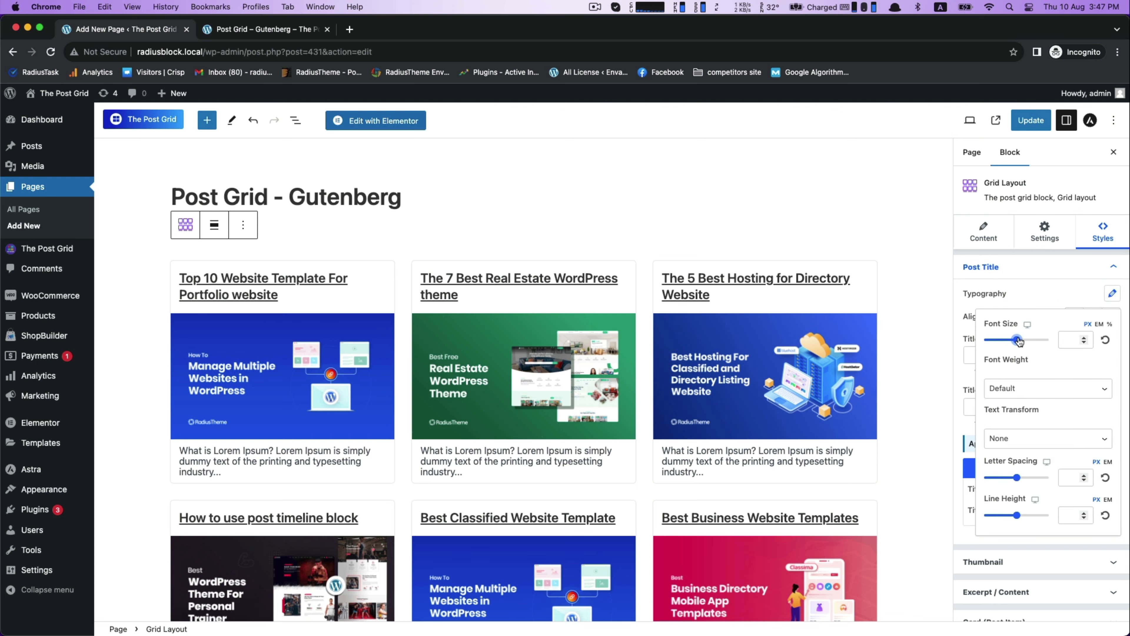
{"action": "left_click_drag", "start_coordinate": [1019, 341], "coordinate": [994, 343]}
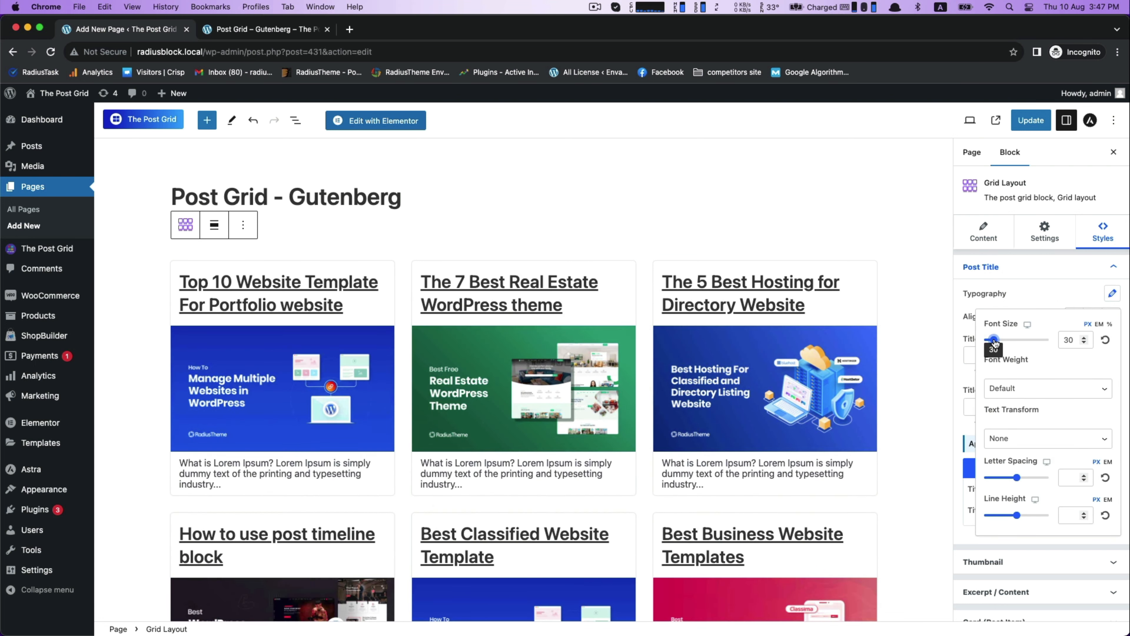
{"action": "left_click", "coordinate": [1105, 340]}
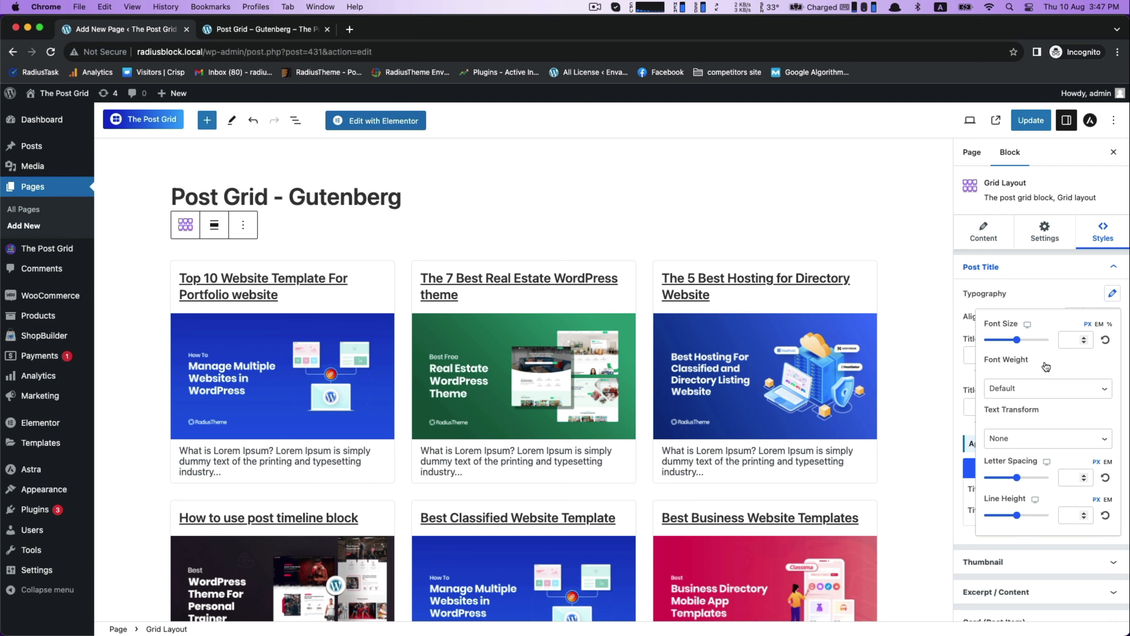
View the title Font Weight options, preview the Post Title alignment centered and set it to left.
{"action": "left_click", "coordinate": [1070, 388]}
{"action": "left_click", "coordinate": [1034, 384]}
{"action": "left_click", "coordinate": [1041, 287]}
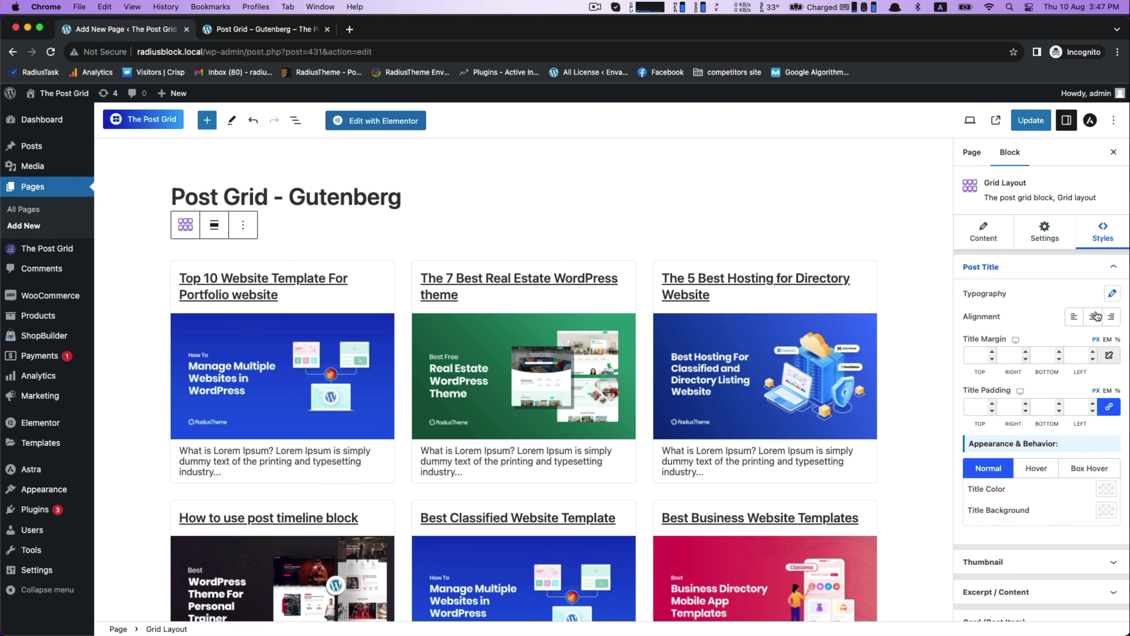
{"action": "left_click", "coordinate": [1096, 316]}
{"action": "left_click", "coordinate": [1074, 317]}
Try red DE3E3E as the normal Title Color and settle on a dark blue.
{"action": "scroll", "coordinate": [1044, 381], "scroll_direction": "down", "scroll_amount": 2}
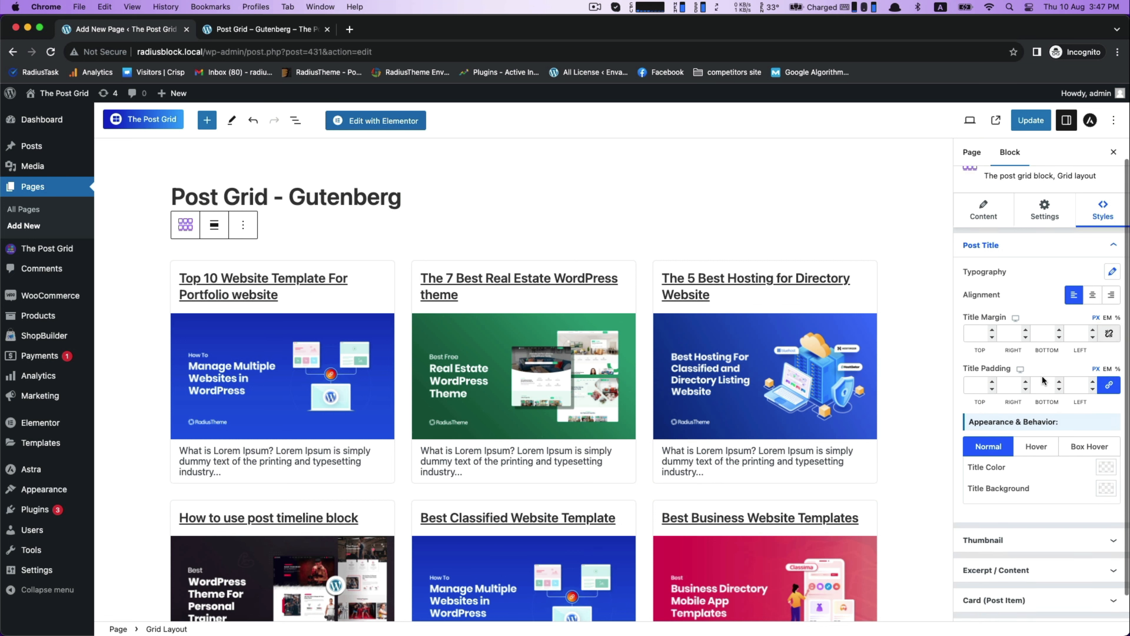
{"action": "scroll", "coordinate": [1044, 381], "scroll_direction": "down", "scroll_amount": 2}
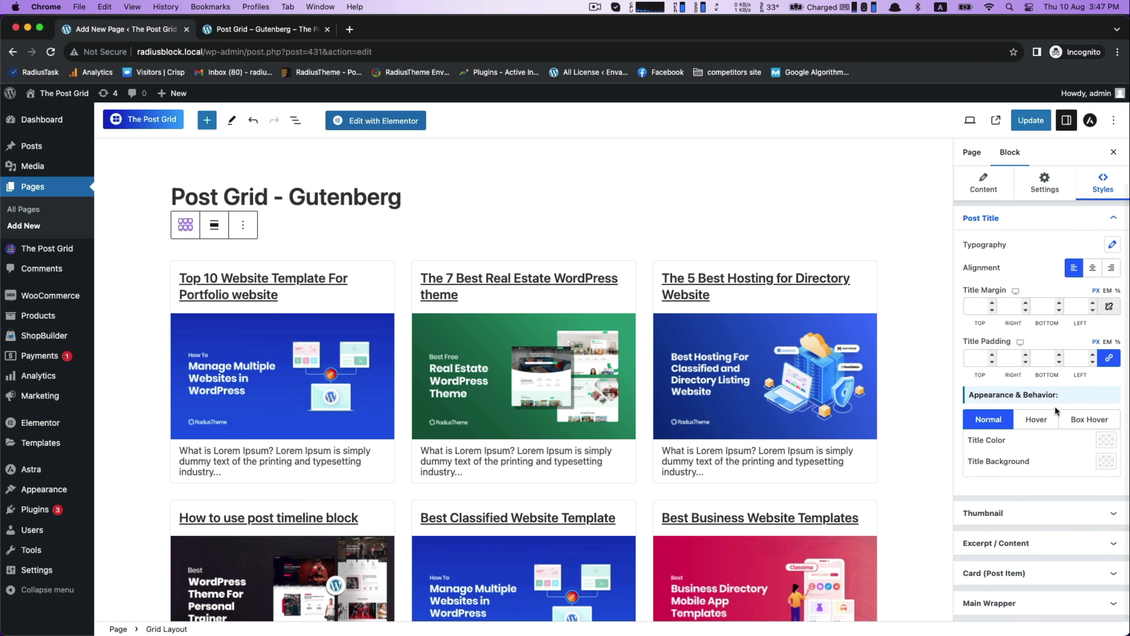
{"action": "left_click", "coordinate": [1106, 441]}
{"action": "left_click", "coordinate": [1077, 196]}
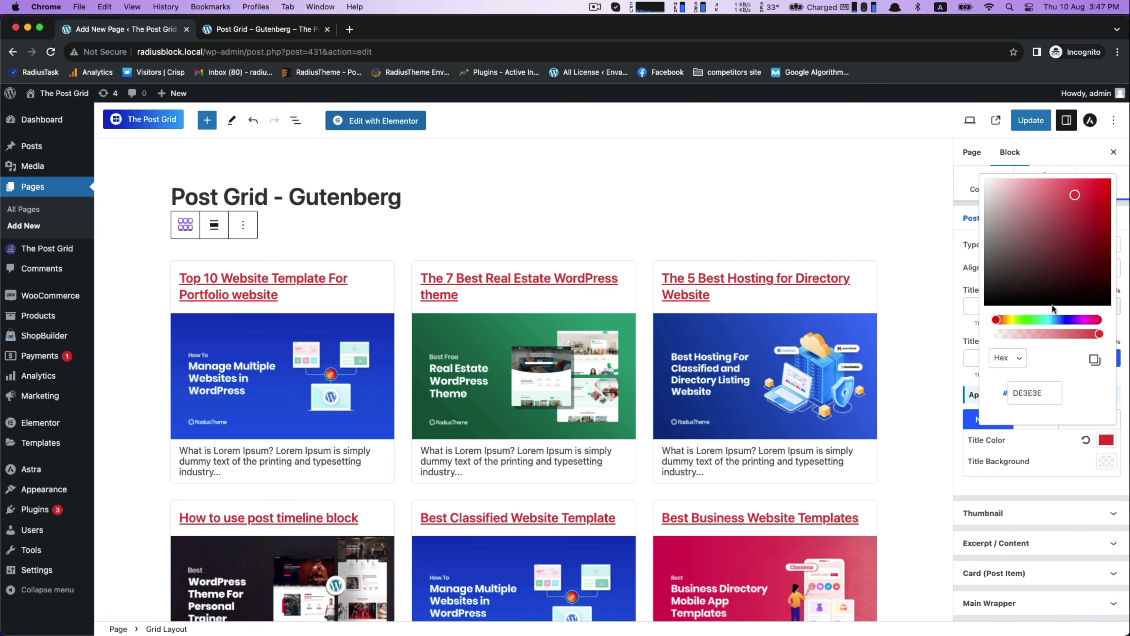
{"action": "left_click", "coordinate": [1070, 320]}
{"action": "left_click_drag", "start_coordinate": [1075, 191], "coordinate": [1108, 238]}
{"action": "left_click", "coordinate": [966, 173]}
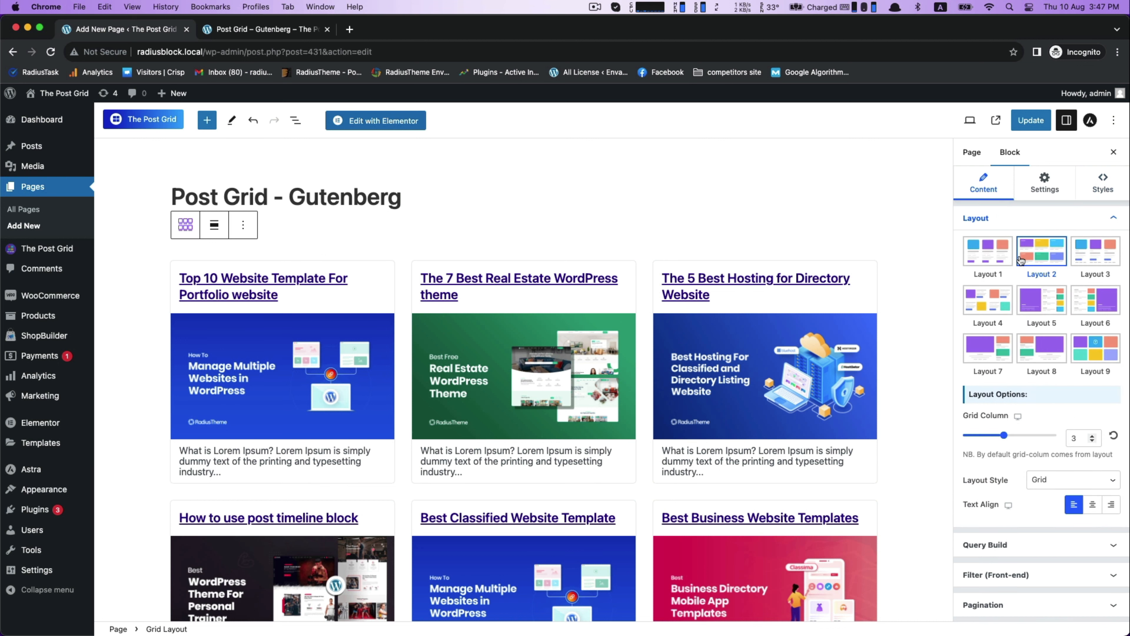
Open the Thumbnail styles, look through the overlay options and set Thumbnail Opacity to 1.
{"action": "left_click", "coordinate": [1098, 188]}
{"action": "left_click", "coordinate": [1057, 270]}
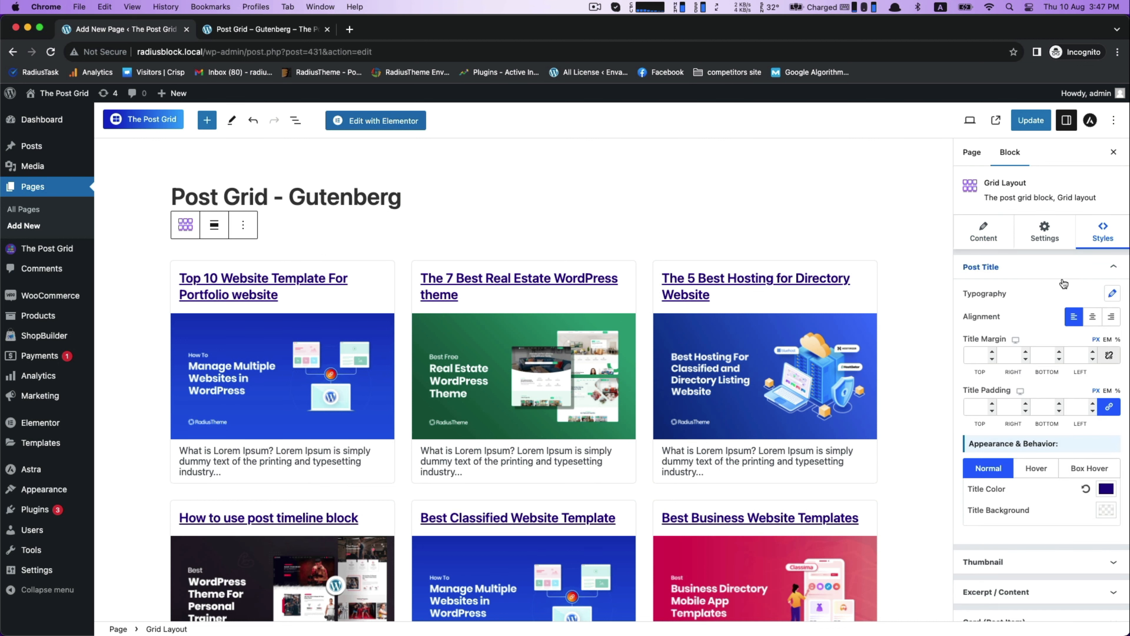
{"action": "scroll", "coordinate": [1061, 473], "scroll_direction": "down", "scroll_amount": 2}
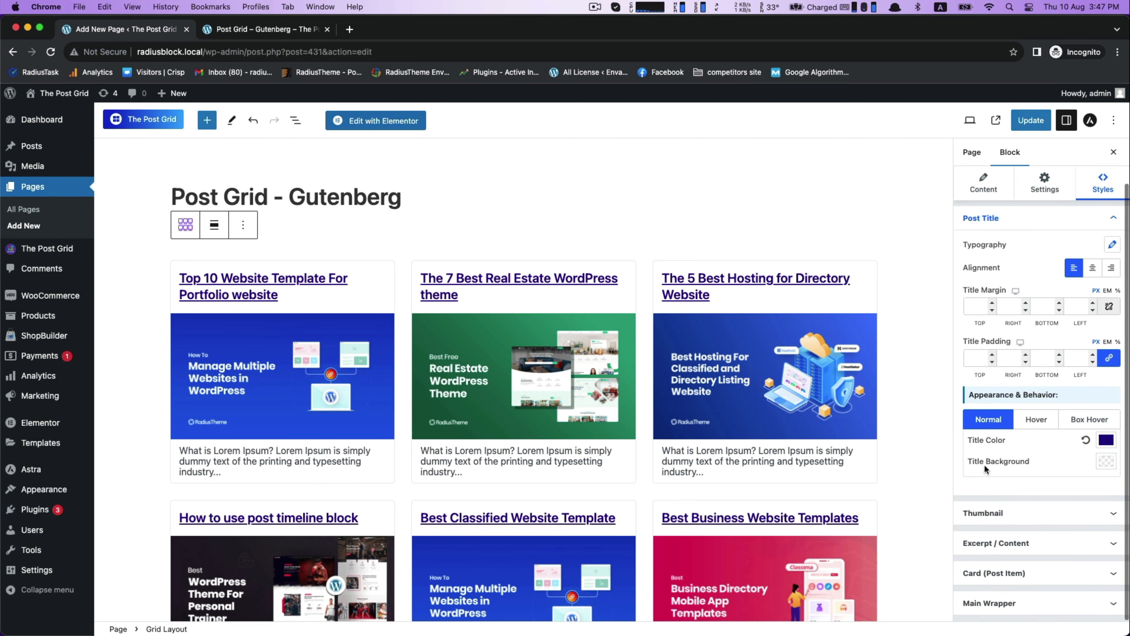
{"action": "left_click", "coordinate": [1040, 511]}
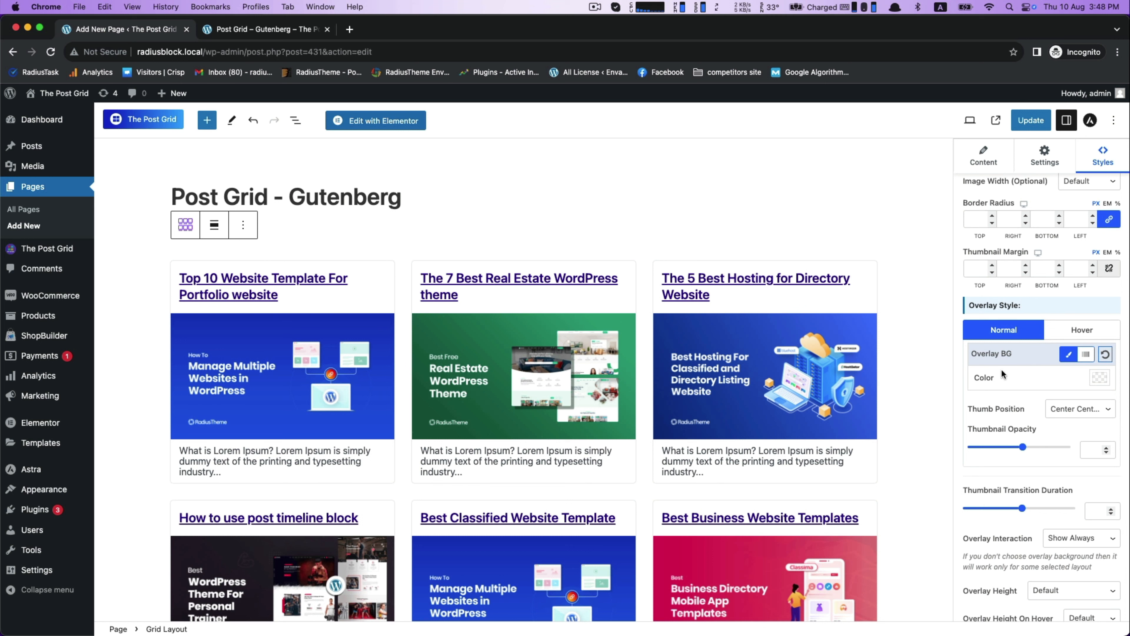
{"action": "scroll", "coordinate": [1097, 380], "scroll_direction": "up", "scroll_amount": 3}
{"action": "scroll", "coordinate": [1037, 371], "scroll_direction": "down", "scroll_amount": 5}
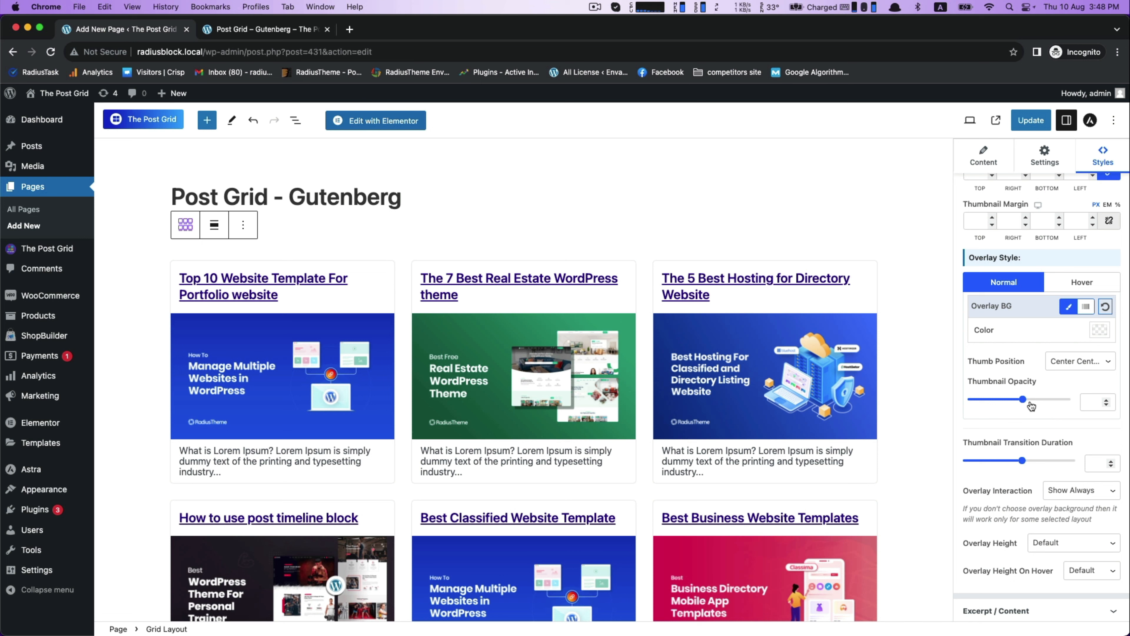
{"action": "left_click_drag", "start_coordinate": [1024, 402], "coordinate": [1073, 404]}
View the Excerpt / Content typography options, preview the excerpt alignment centered and set it to left.
{"action": "scroll", "coordinate": [1040, 341], "scroll_direction": "down", "scroll_amount": 3}
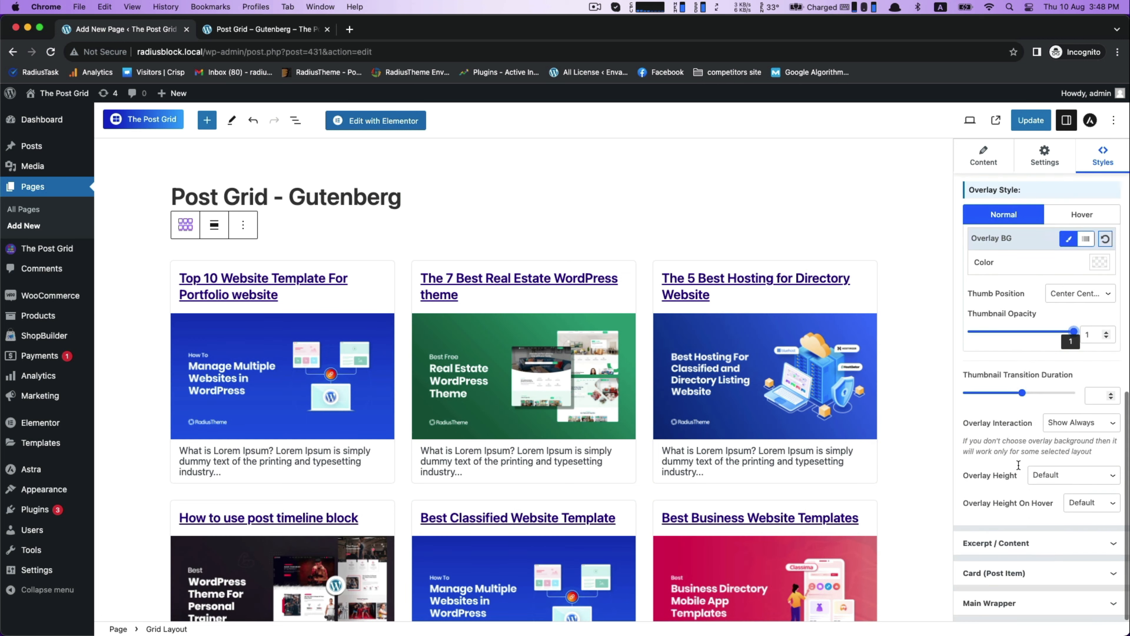
{"action": "left_click", "coordinate": [1019, 546]}
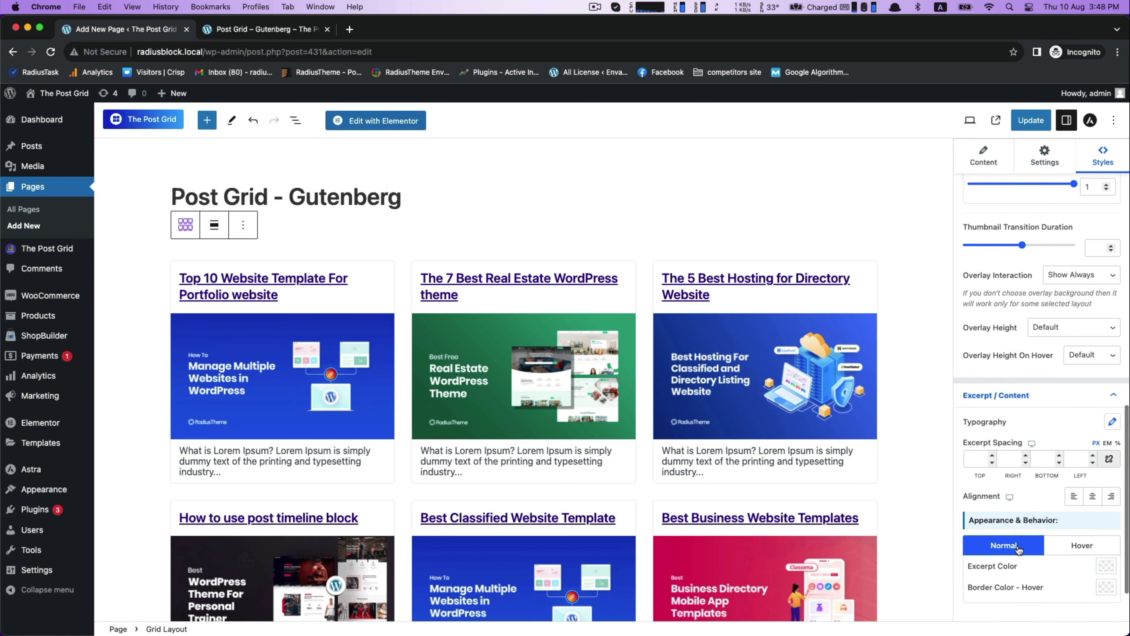
{"action": "left_click", "coordinate": [1112, 421]}
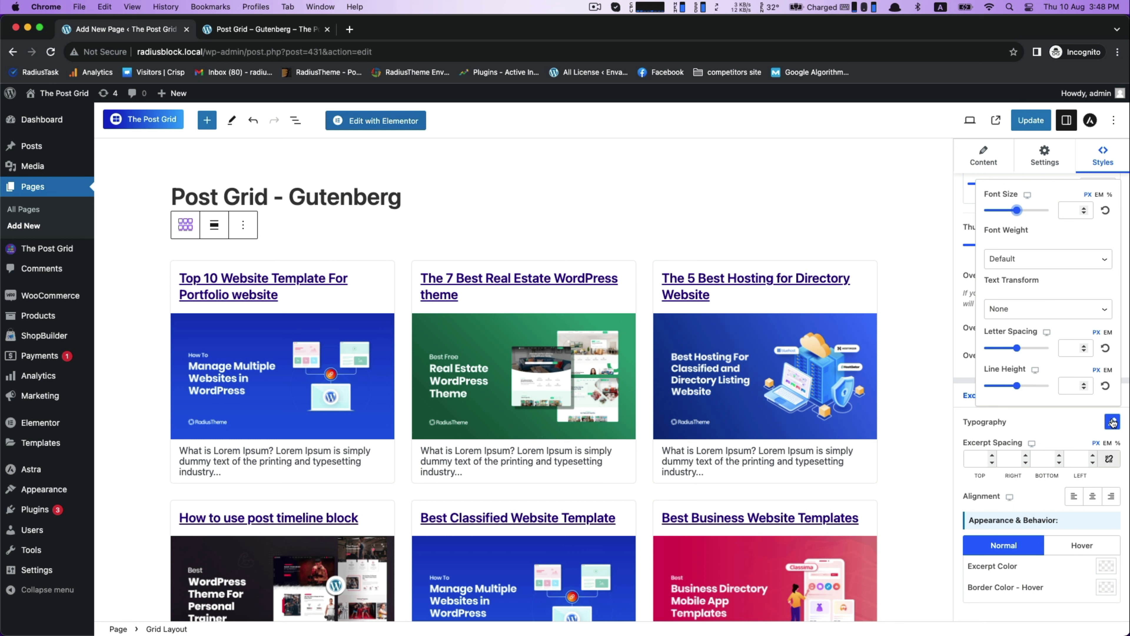
{"action": "left_click", "coordinate": [1112, 421]}
{"action": "left_click", "coordinate": [1093, 498]}
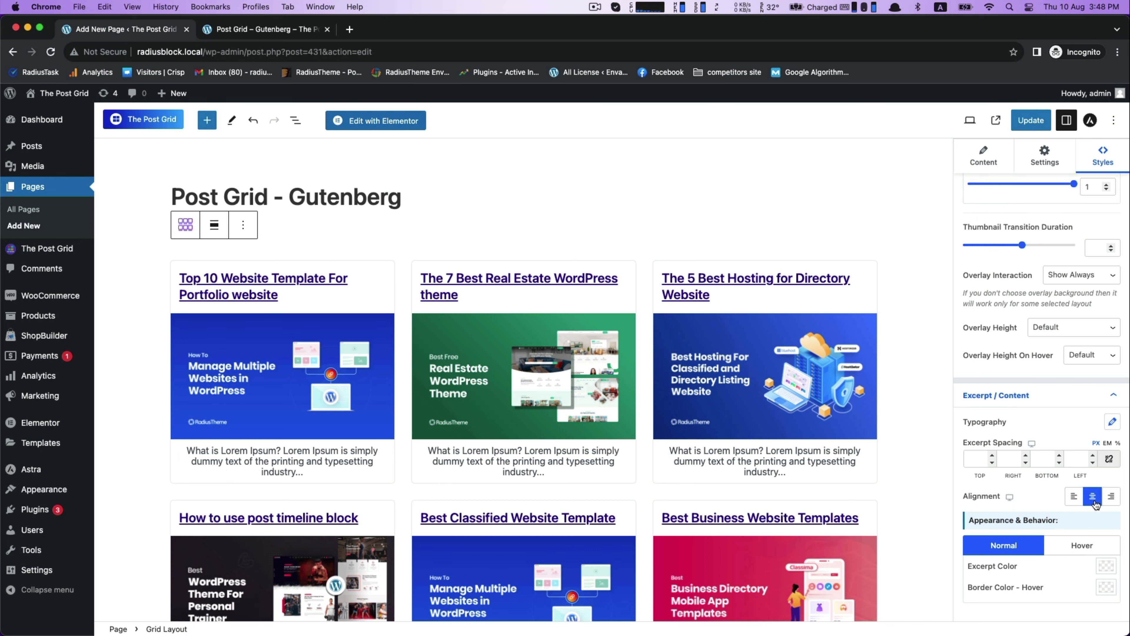
{"action": "left_click", "coordinate": [1074, 496]}
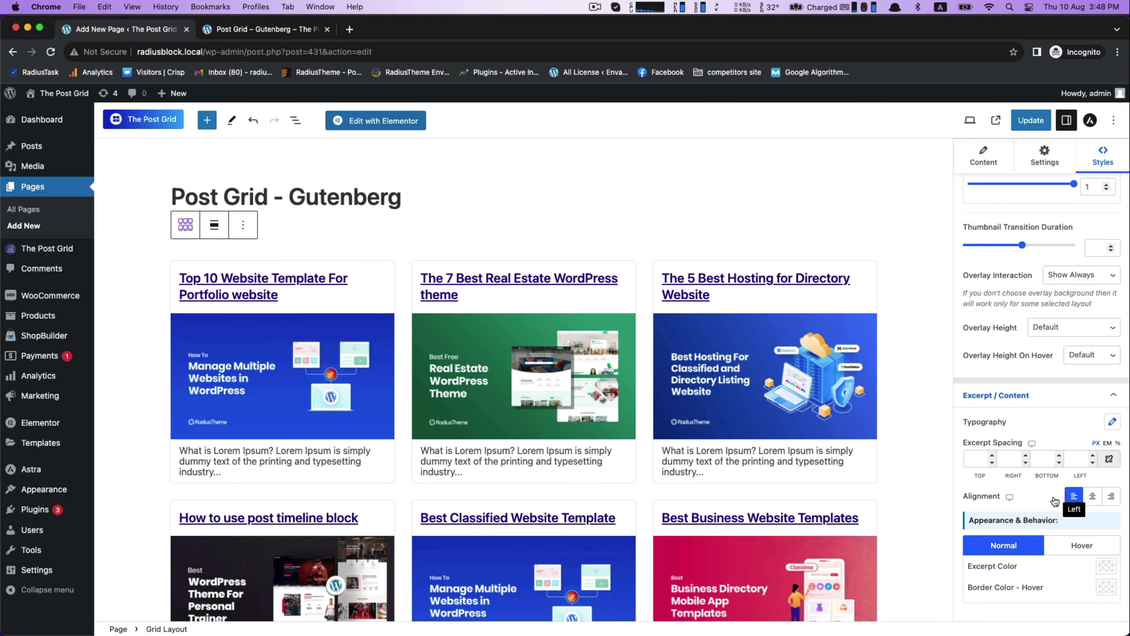
Open the Main Wrapper styles, try a Wrapper Width of 1821 and reset it.
{"action": "scroll", "coordinate": [1033, 503], "scroll_direction": "down", "scroll_amount": 2}
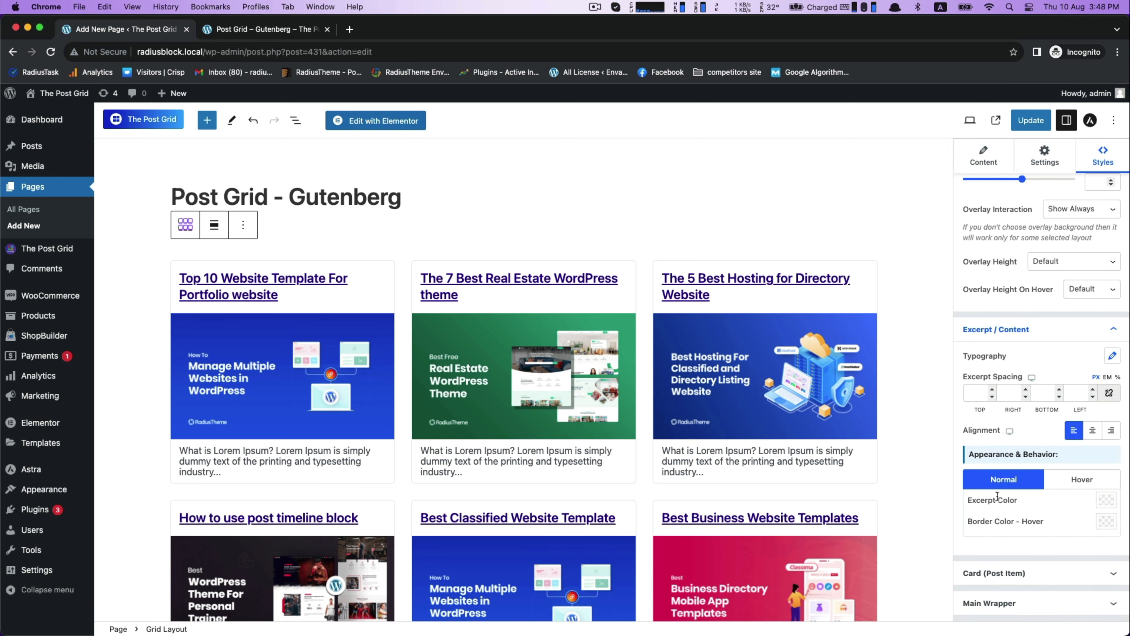
{"action": "left_click", "coordinate": [1037, 601]}
{"action": "scroll", "coordinate": [1037, 489], "scroll_direction": "down", "scroll_amount": 10}
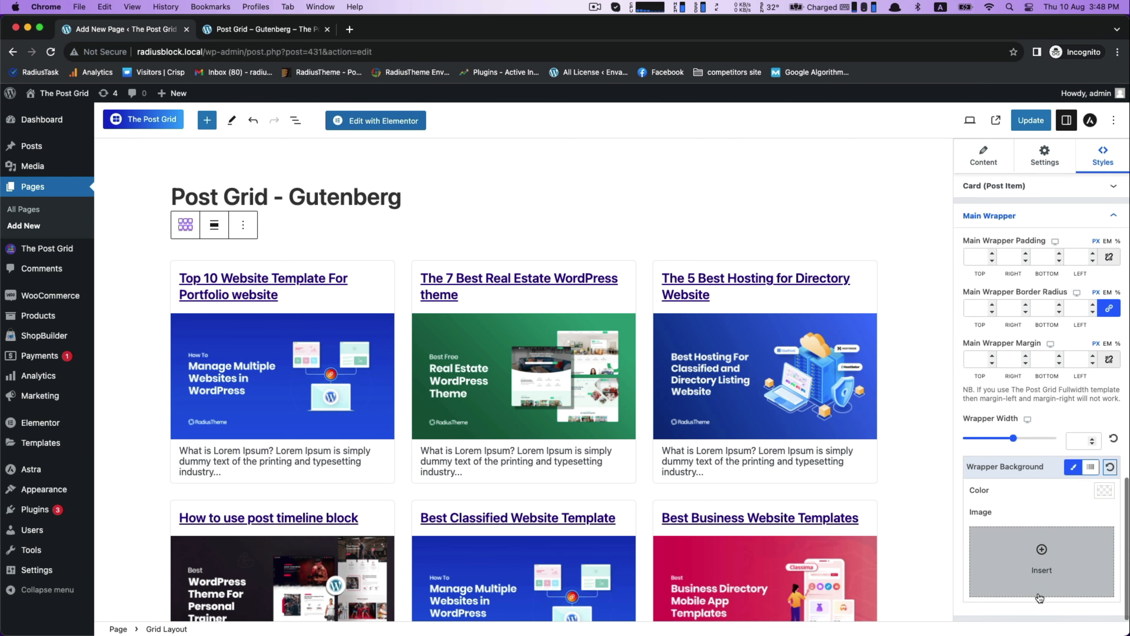
{"action": "scroll", "coordinate": [1024, 360], "scroll_direction": "down", "scroll_amount": 1}
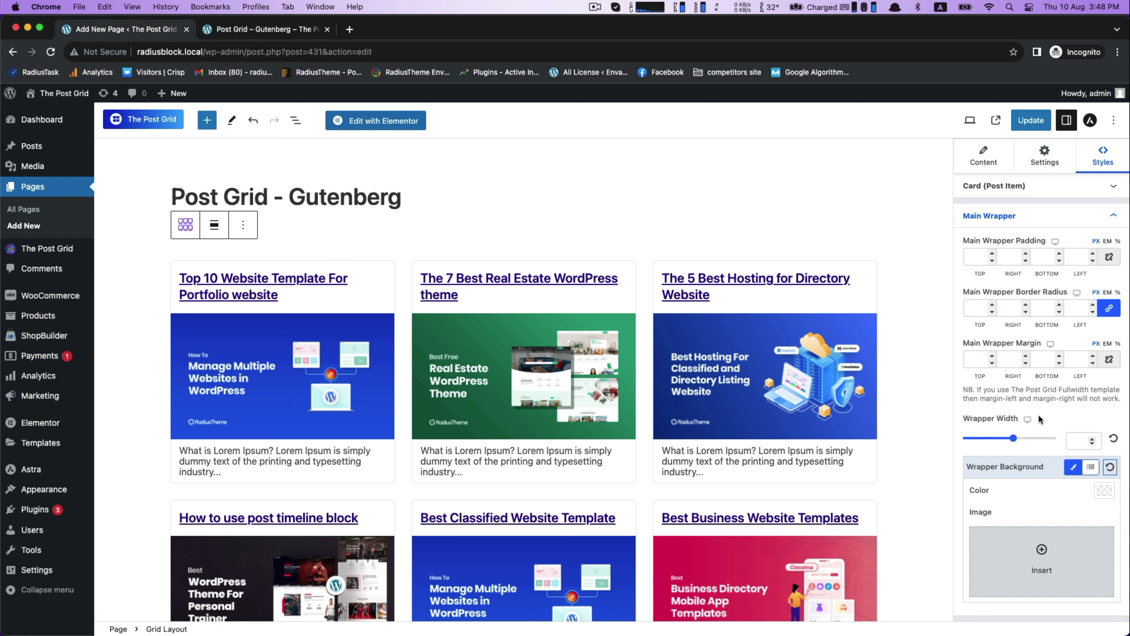
{"action": "left_click_drag", "start_coordinate": [1015, 439], "coordinate": [1017, 441]}
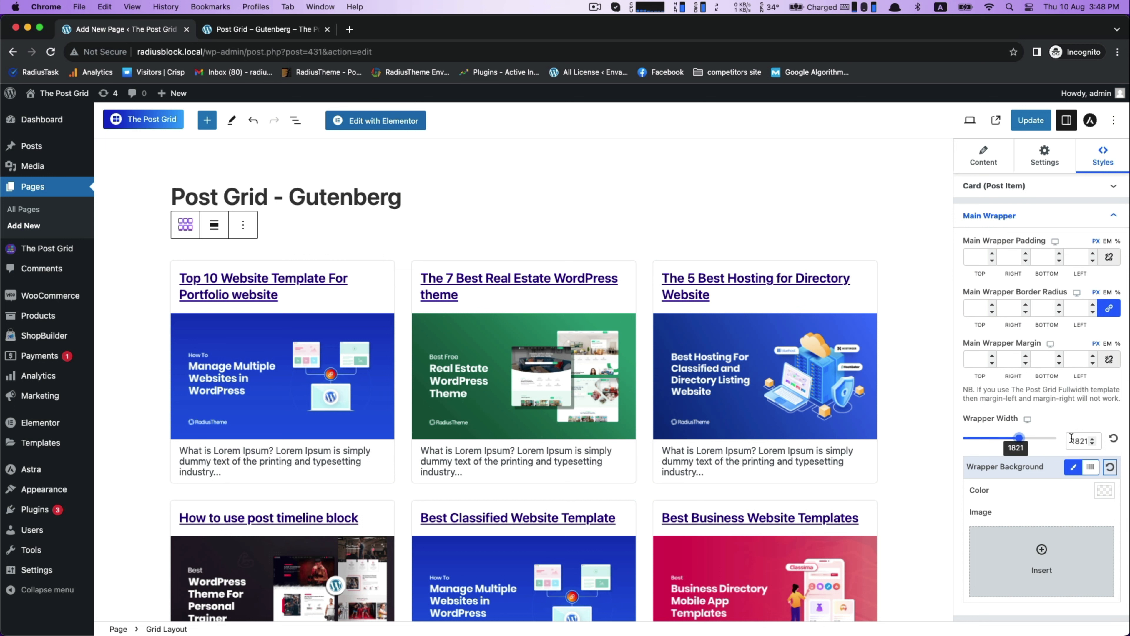
{"action": "left_click", "coordinate": [1114, 440]}
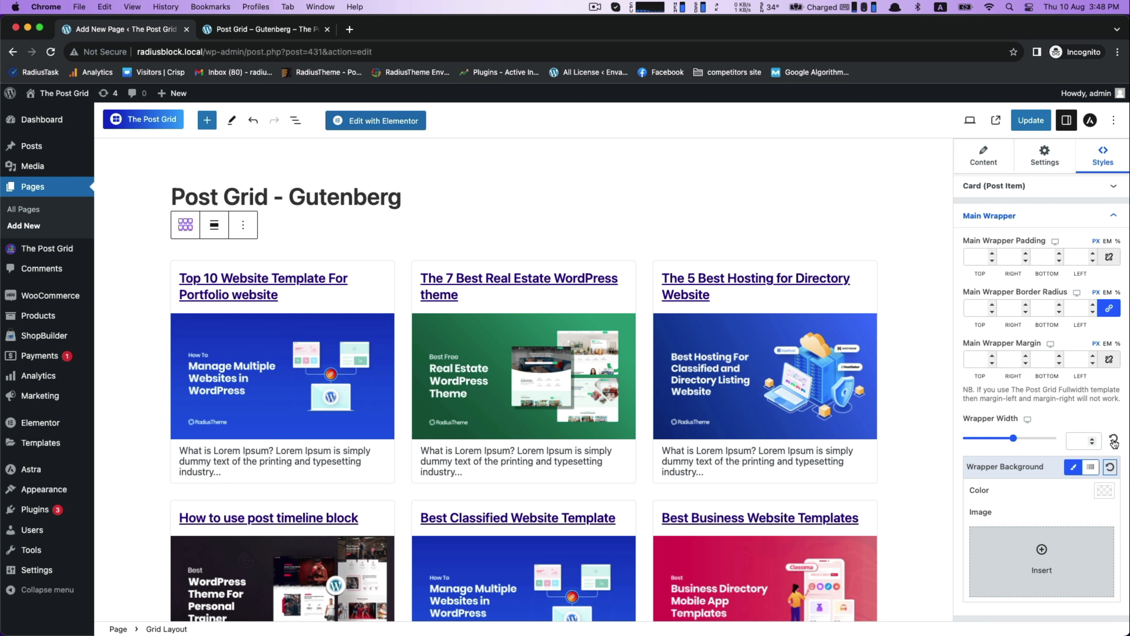
Try several colors for the Wrapper Background, including red AB3535, and settle on dark olive 676703.
{"action": "left_click", "coordinate": [1106, 492]}
{"action": "left_click", "coordinate": [1070, 272]}
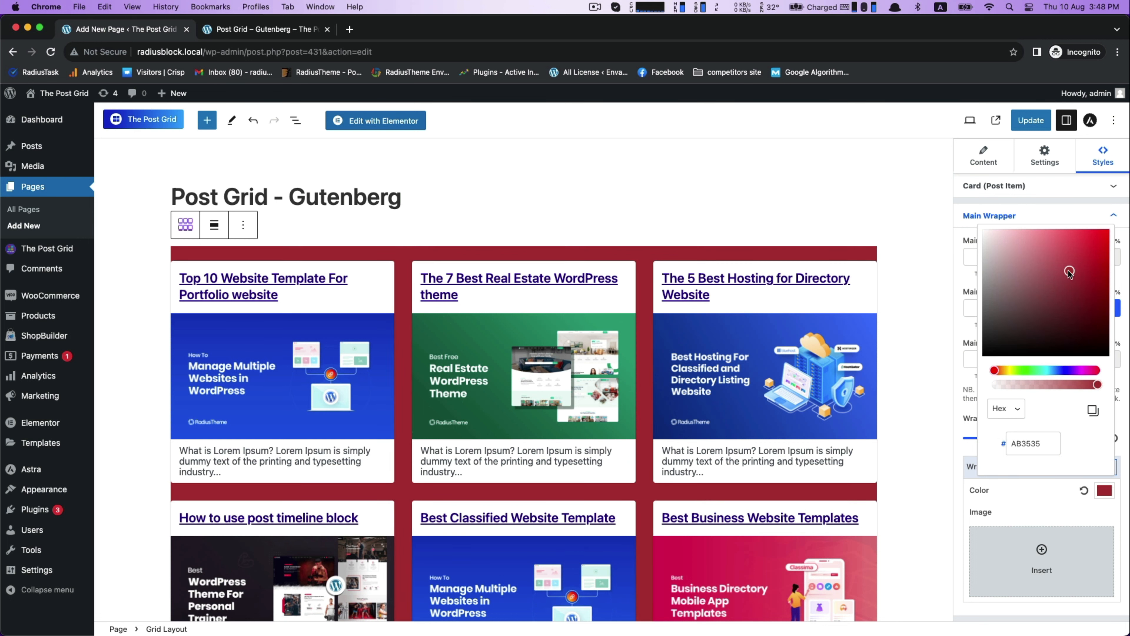
{"action": "mouse_move", "coordinate": [1065, 272]}
{"action": "left_mouse_down"}
{"action": "mouse_move", "coordinate": [1058, 263]}
{"action": "mouse_move", "coordinate": [1063, 325]}
{"action": "mouse_move", "coordinate": [1018, 324]}
{"action": "mouse_move", "coordinate": [1033, 287]}
{"action": "mouse_move", "coordinate": [1007, 339]}
{"action": "left_mouse_up"}
{"action": "left_click", "coordinate": [1066, 370]}
{"action": "left_click", "coordinate": [1011, 370]}
{"action": "left_click", "coordinate": [1049, 285]}
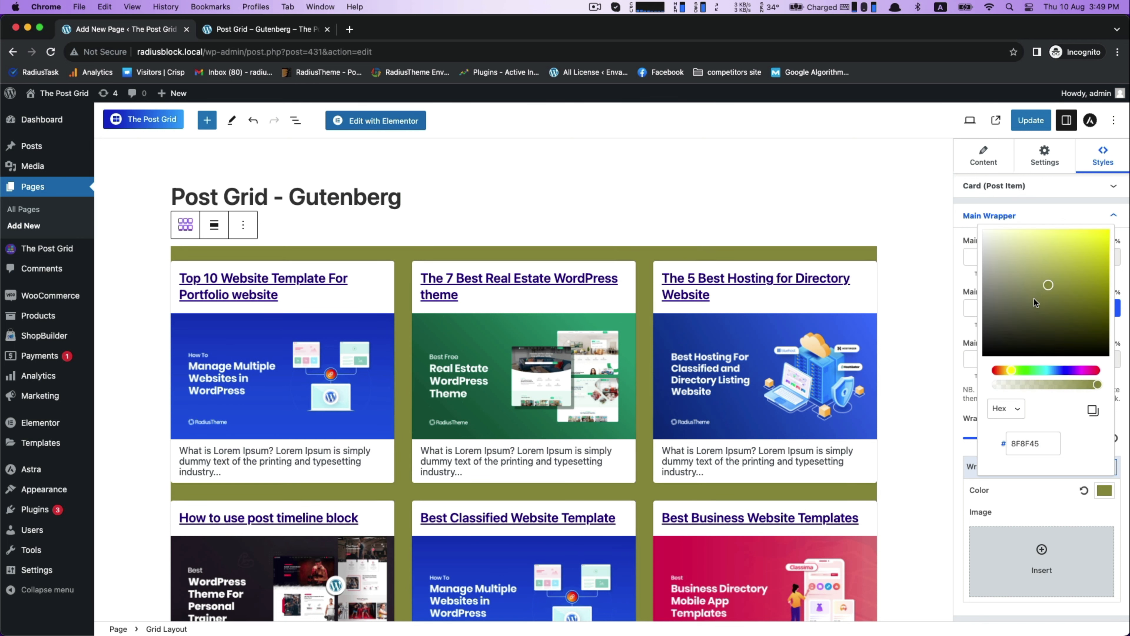
{"action": "left_click_drag", "start_coordinate": [1059, 291], "coordinate": [1104, 308]}
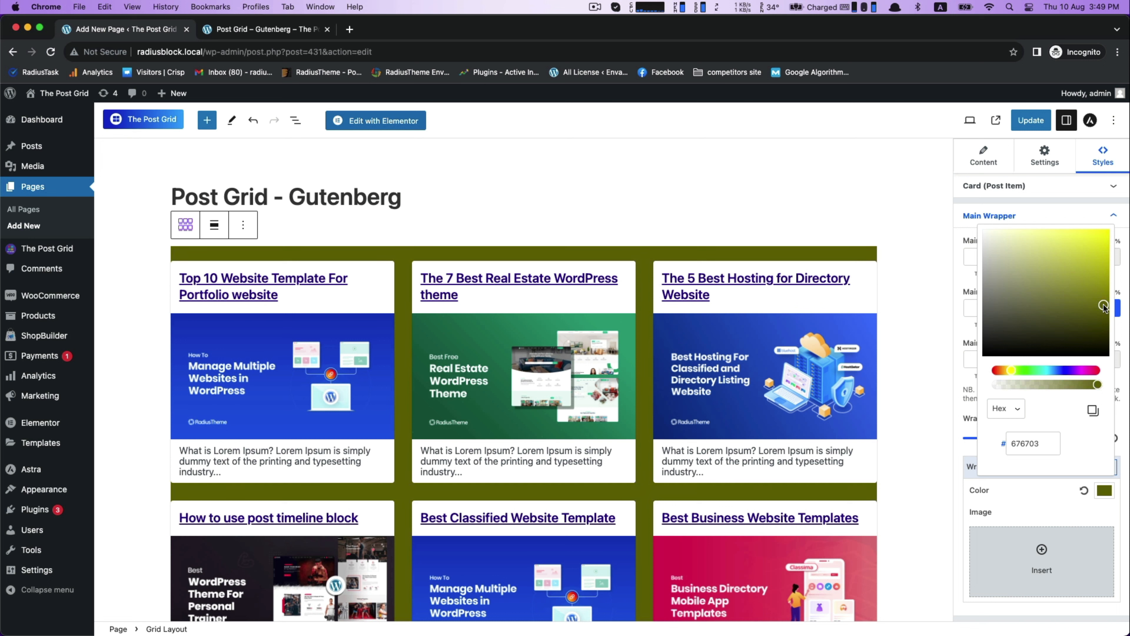
{"action": "left_click", "coordinate": [967, 283]}
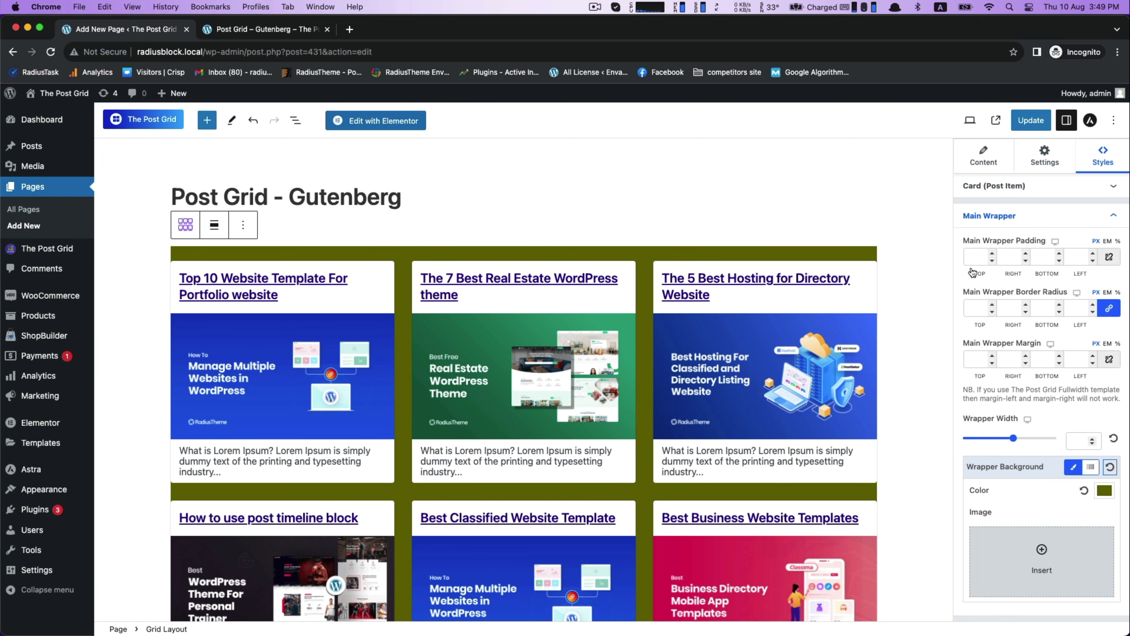
Link the four sides of the Main Wrapper Padding and set them all to 20 px.
{"action": "left_click", "coordinate": [1108, 258]}
{"action": "left_click", "coordinate": [977, 257]}
{"action": "type", "text": "20"}
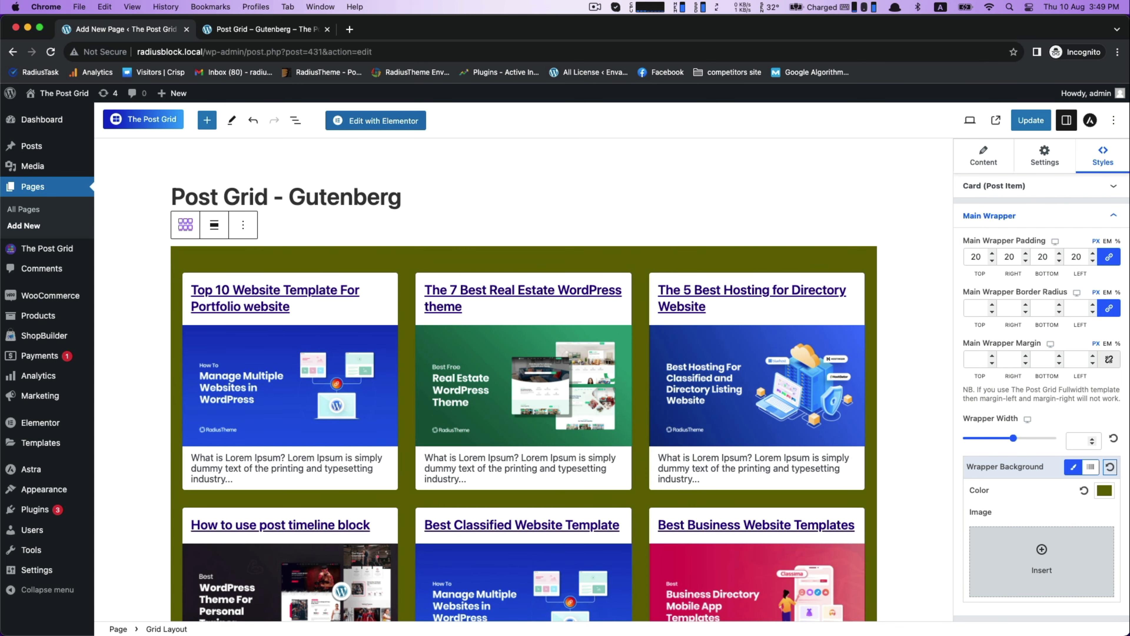
{"action": "scroll", "coordinate": [891, 310], "scroll_direction": "down", "scroll_amount": 4}
{"action": "scroll", "coordinate": [891, 310], "scroll_direction": "up", "scroll_amount": 4}
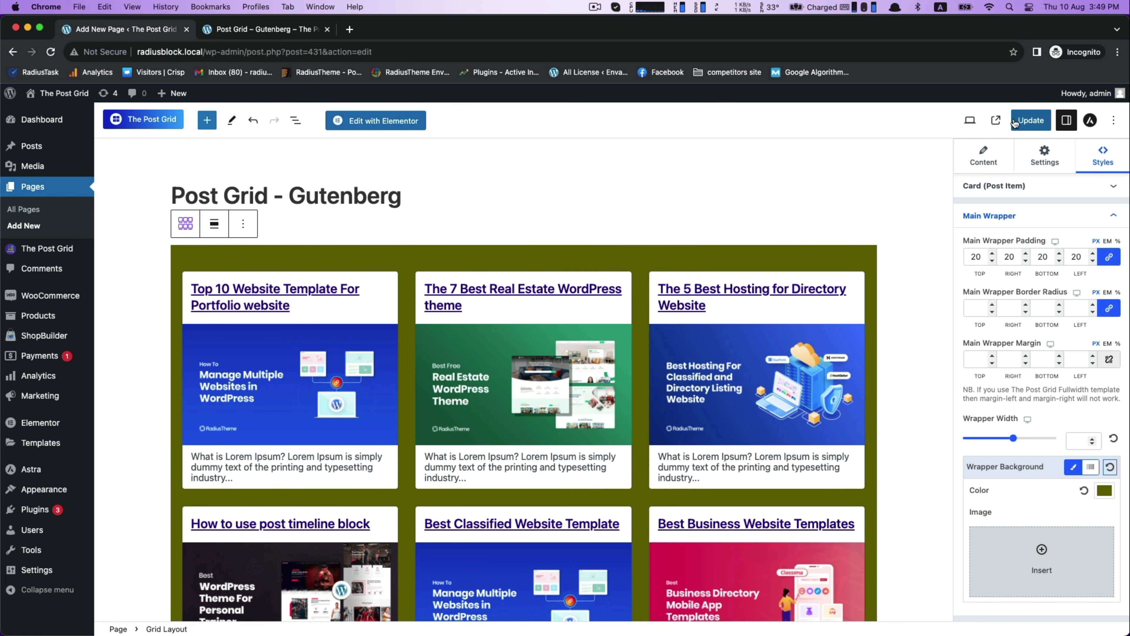
Update the page to save the grid's style changes and look over the whole grid in the editor.
{"action": "left_click", "coordinate": [1022, 127]}
{"action": "scroll", "coordinate": [719, 323], "scroll_direction": "down", "scroll_amount": 4}
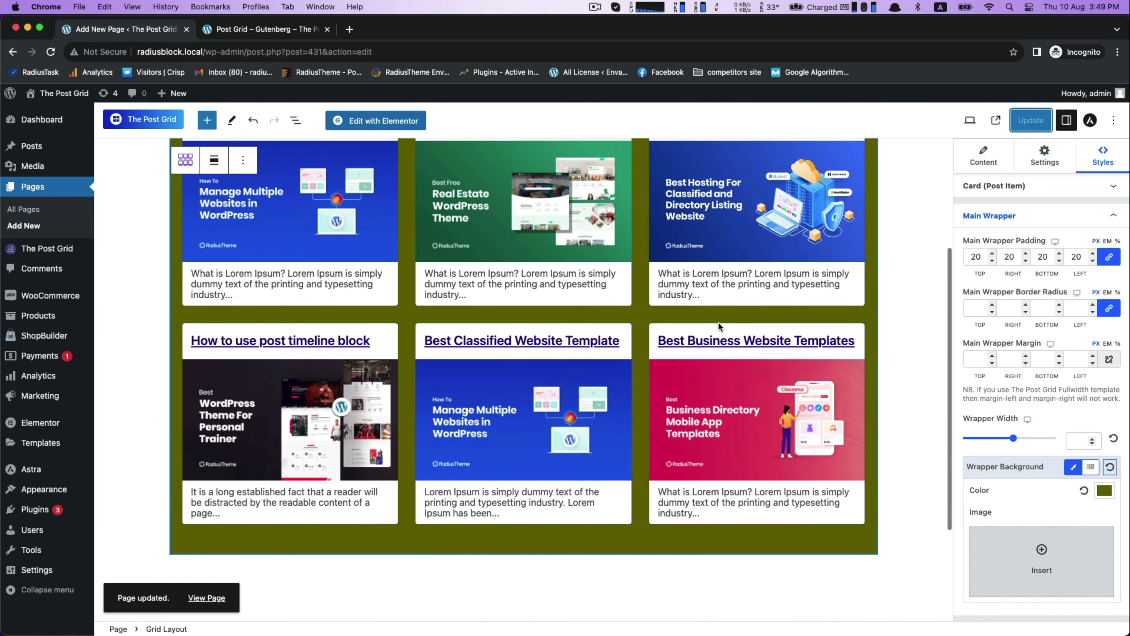
{"action": "scroll", "coordinate": [718, 321], "scroll_direction": "up", "scroll_amount": 4}
Reload the published Post Grid – Gutenberg page in its browser tab and review the styled grid down to the footer.
{"action": "left_click", "coordinate": [302, 38]}
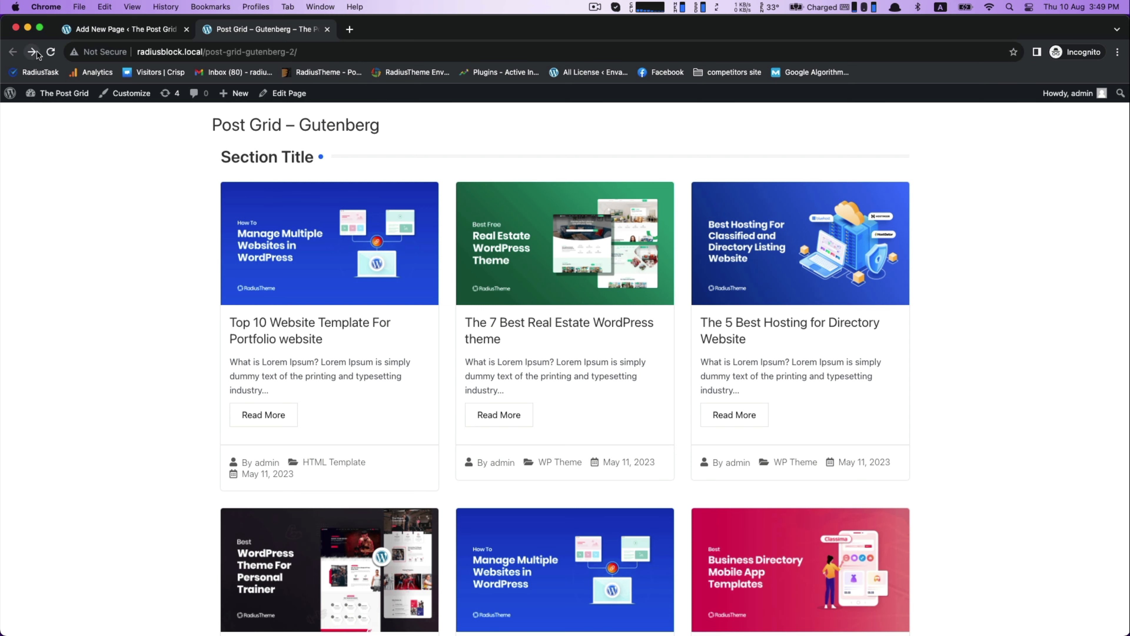
{"action": "left_click", "coordinate": [51, 52]}
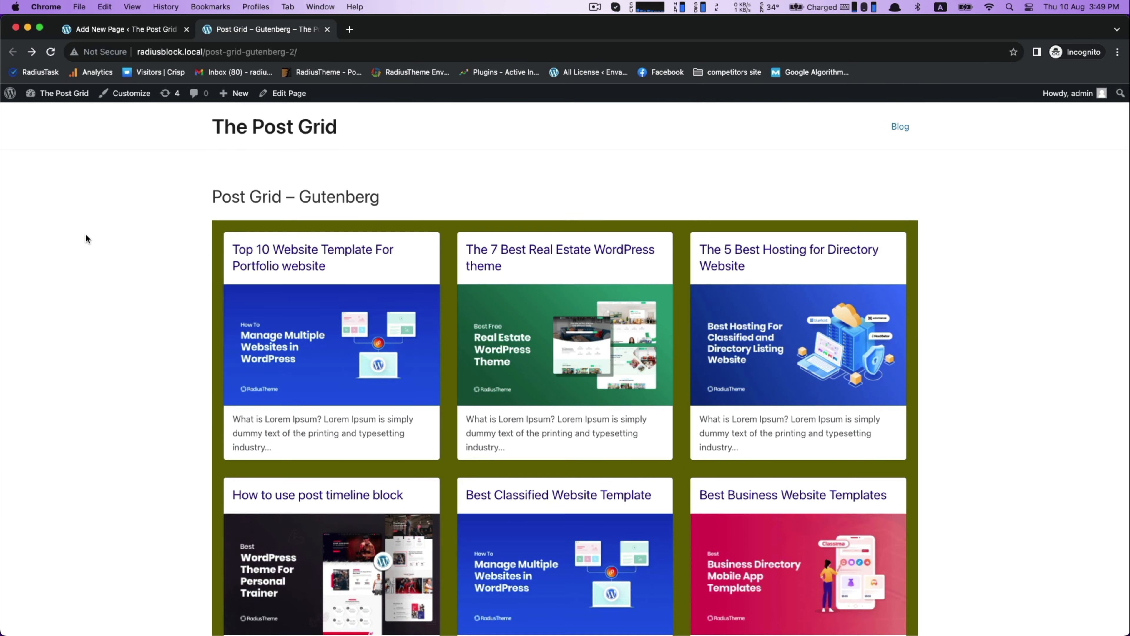
{"action": "scroll", "coordinate": [565, 267], "scroll_direction": "down", "scroll_amount": 4}
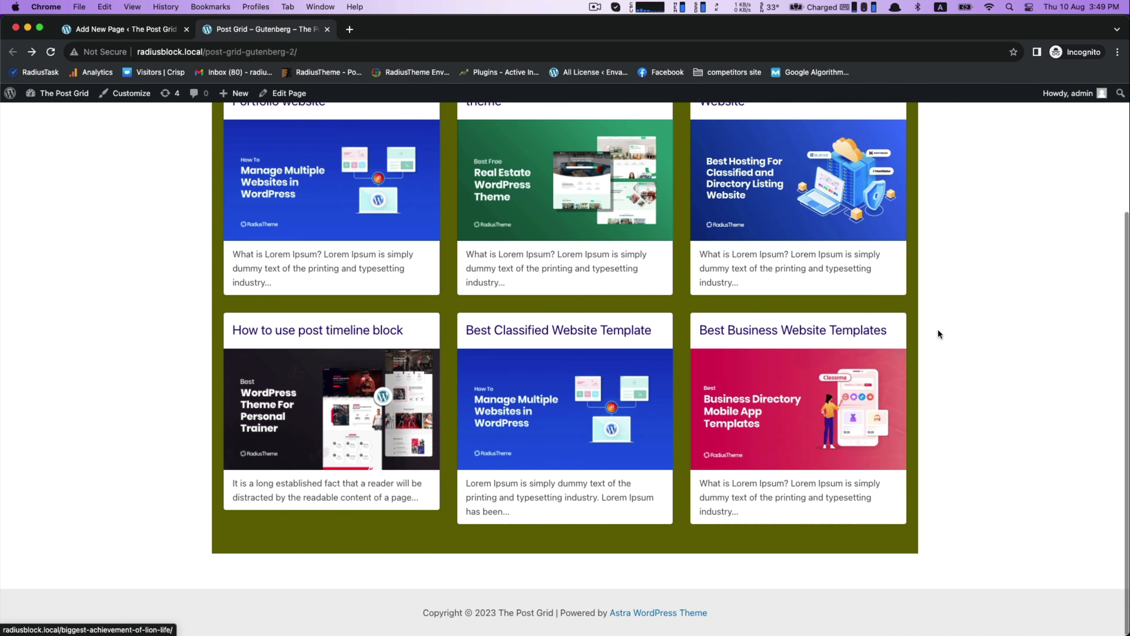
{"action": "scroll", "coordinate": [948, 333], "scroll_direction": "up", "scroll_amount": 4}
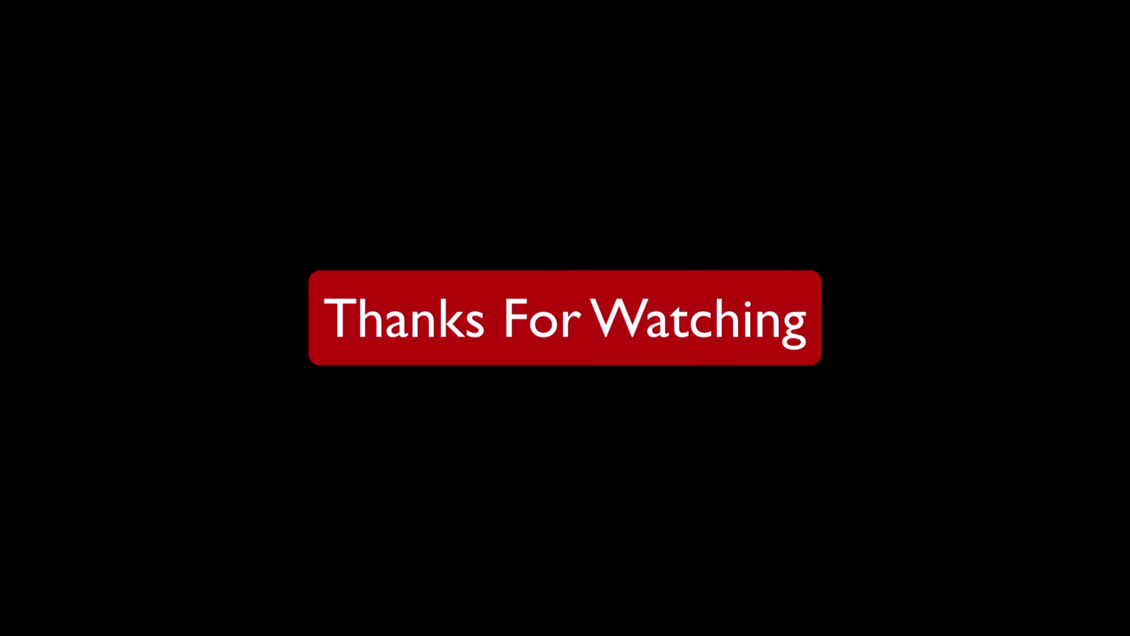